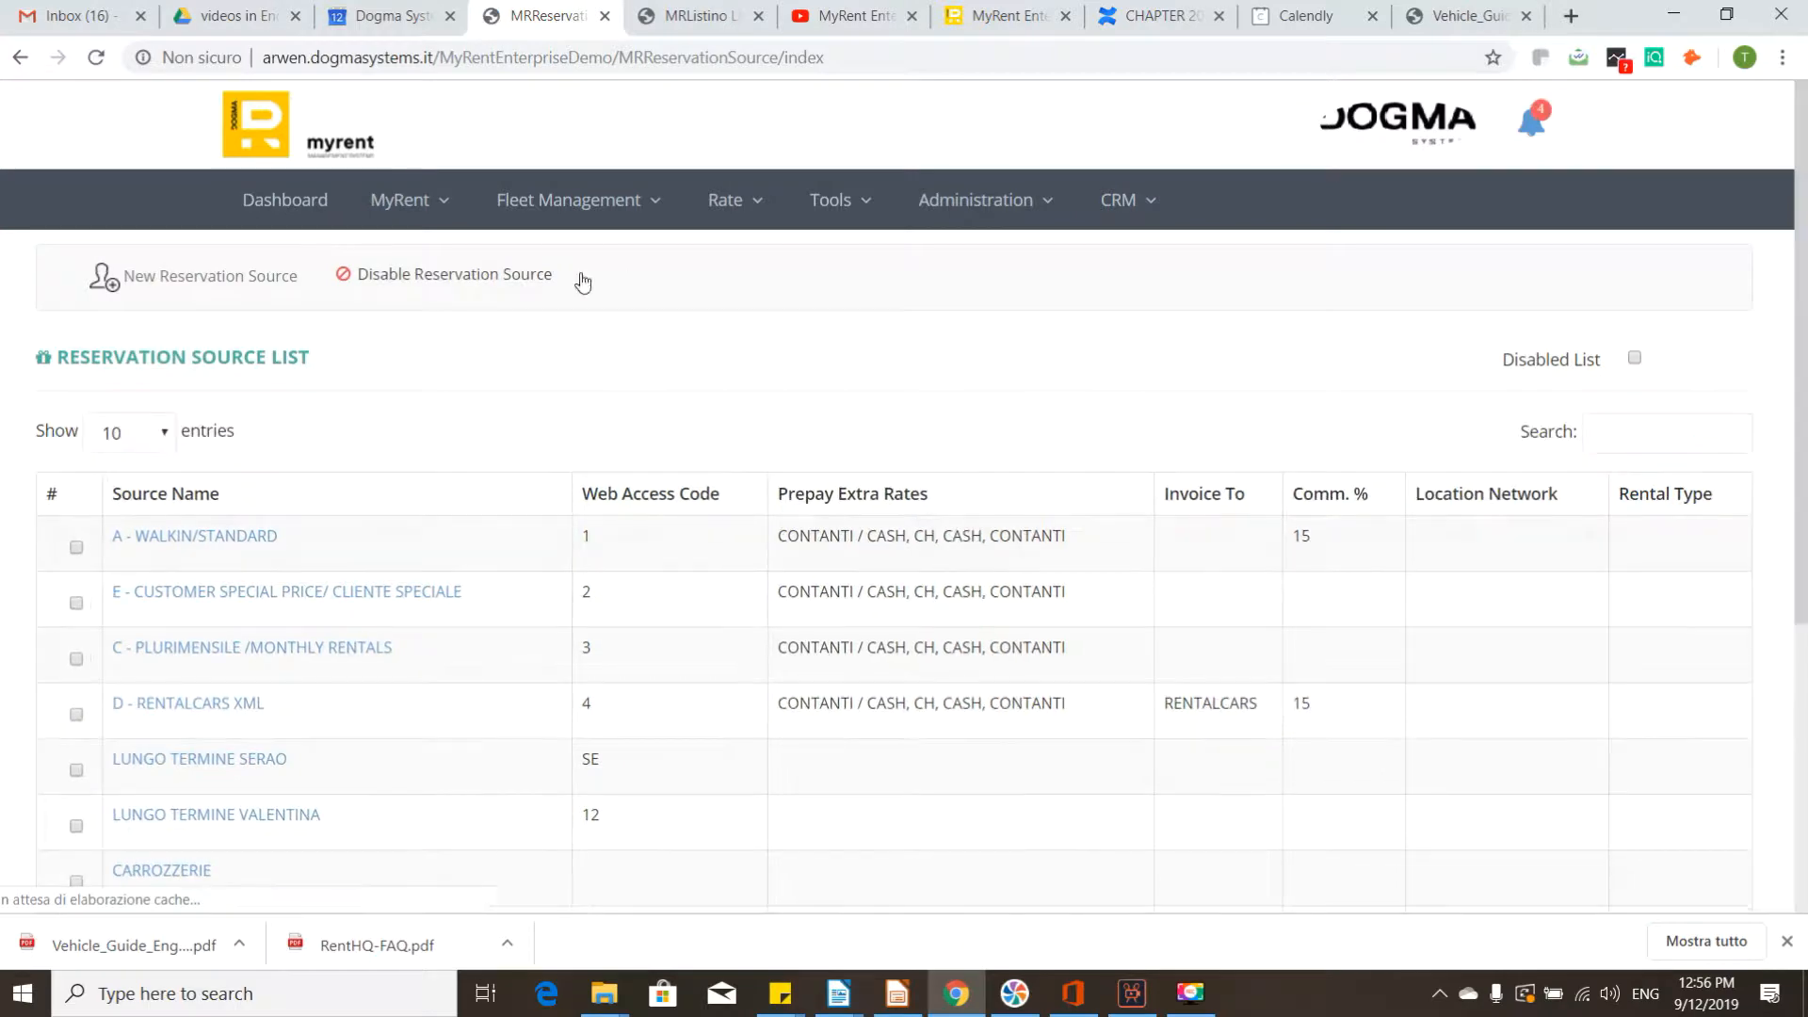
Start creating a new reservation source from the reservation source list
{"action": "scroll", "coordinate": [1061, 375], "scroll_direction": "down", "scroll_amount": 3}
{"action": "scroll", "coordinate": [377, 217], "scroll_direction": "up", "scroll_amount": 4}
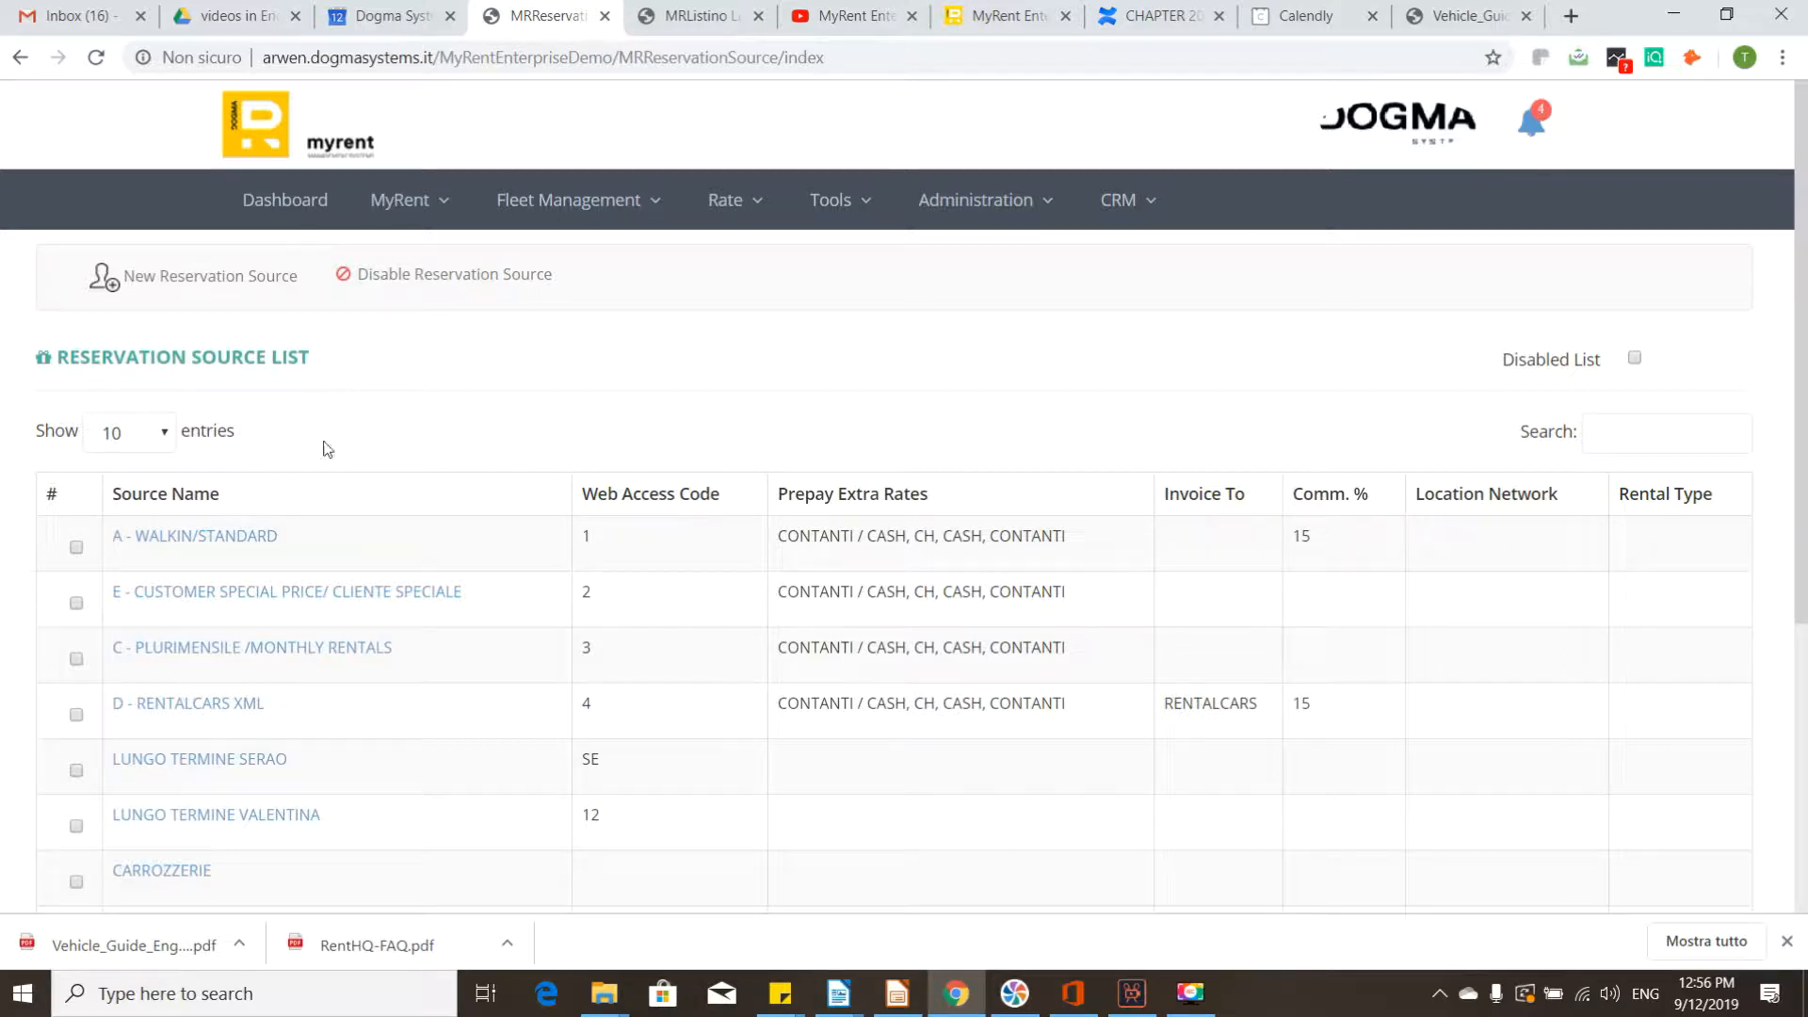
{"action": "left_click", "coordinate": [113, 281]}
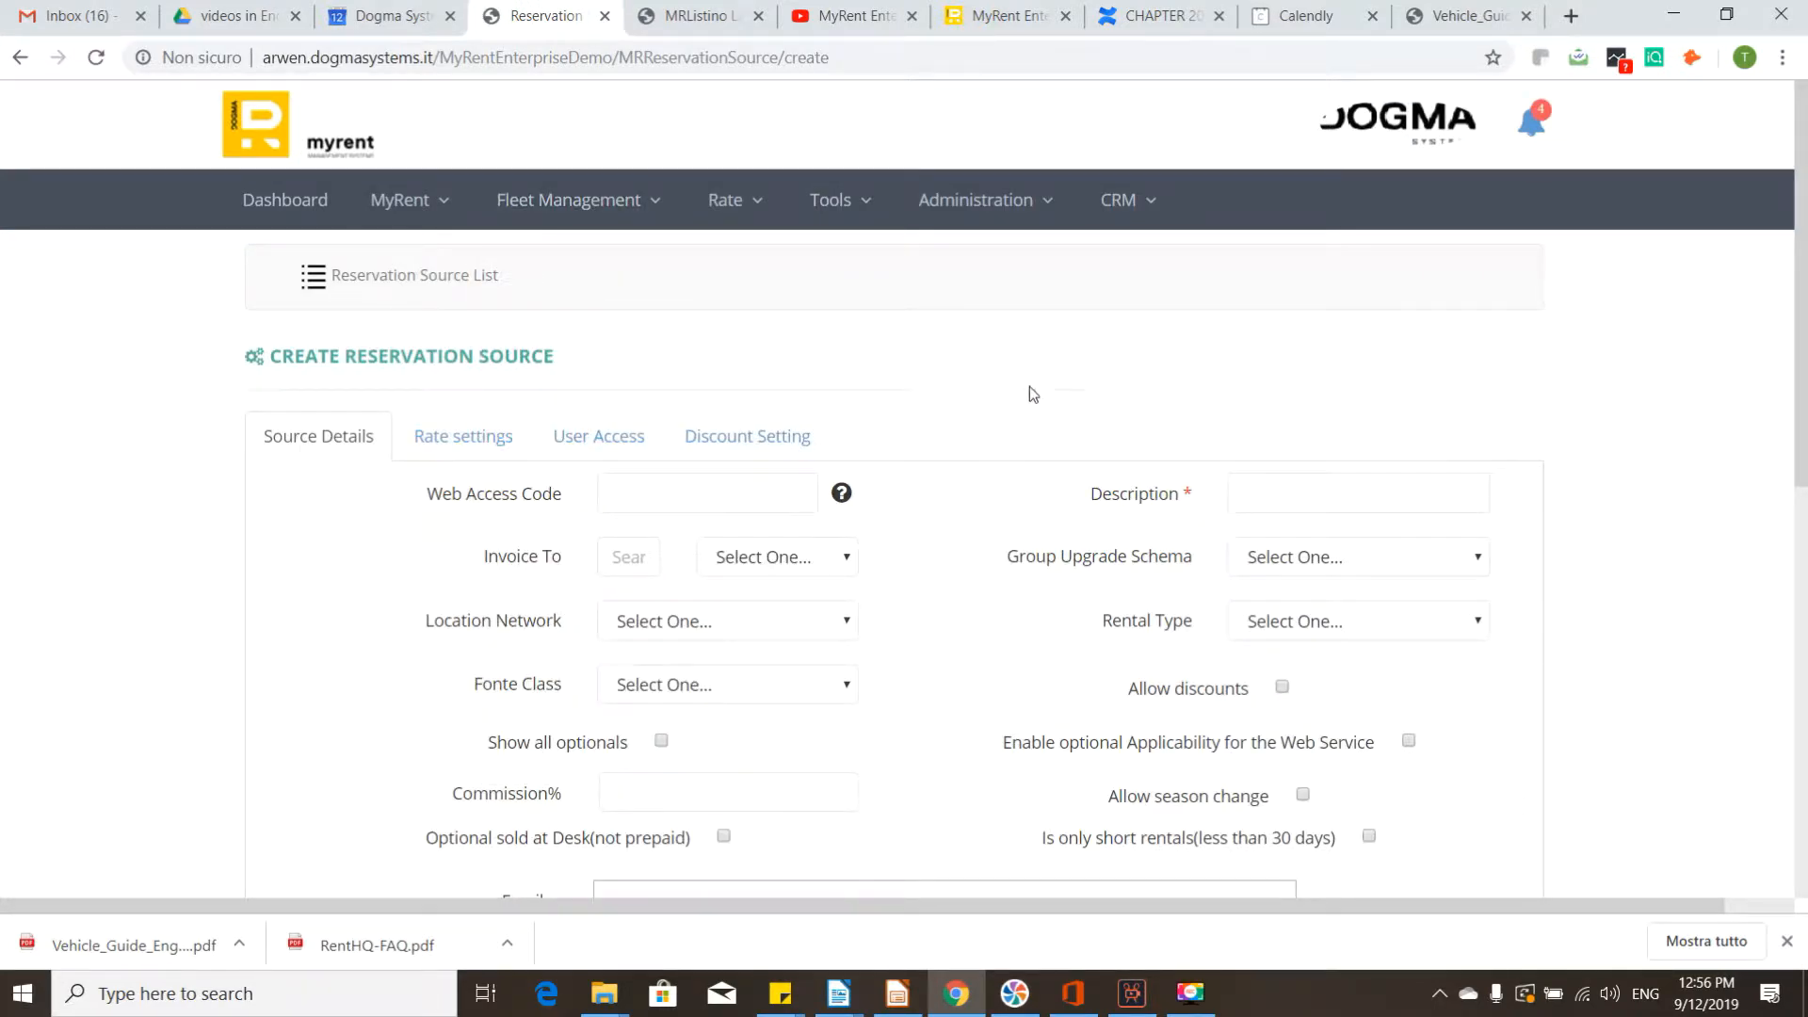
Enter Test as the web access code and Reservation of Test as the description
{"action": "left_click", "coordinate": [691, 498]}
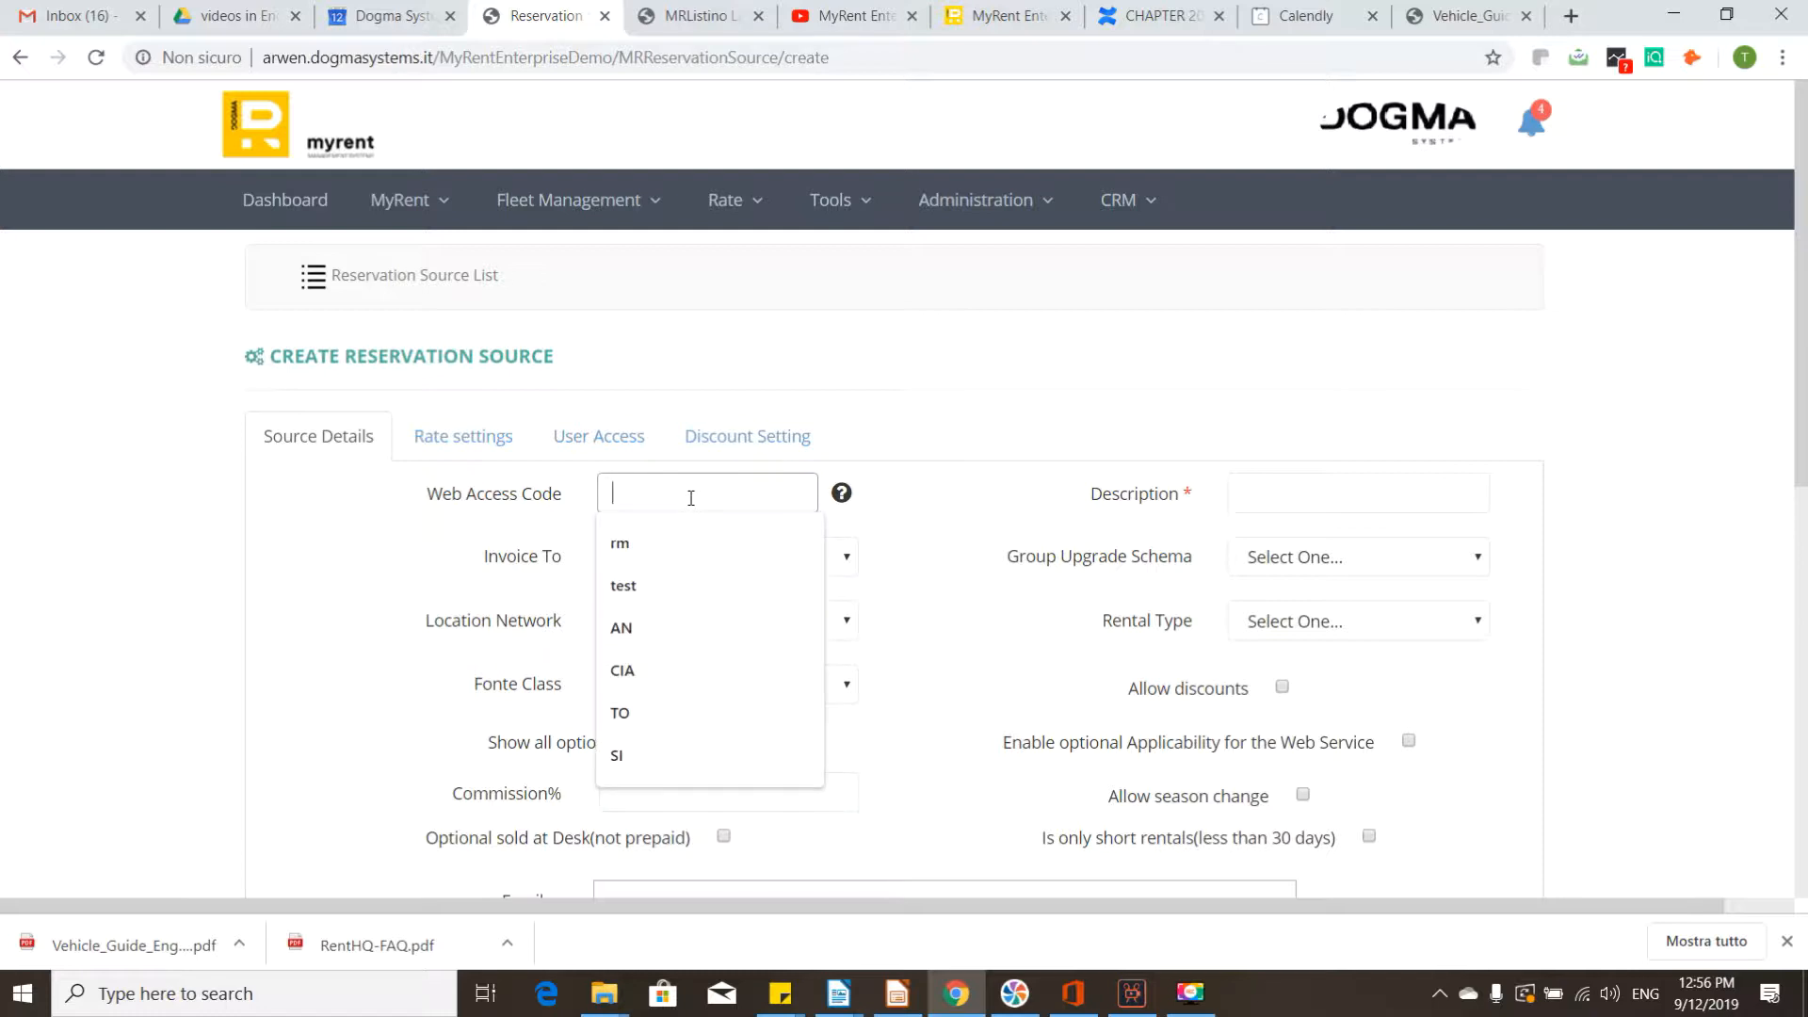
{"action": "left_click", "coordinate": [953, 445]}
{"action": "left_click", "coordinate": [660, 499]}
{"action": "type", "text": "Test"}
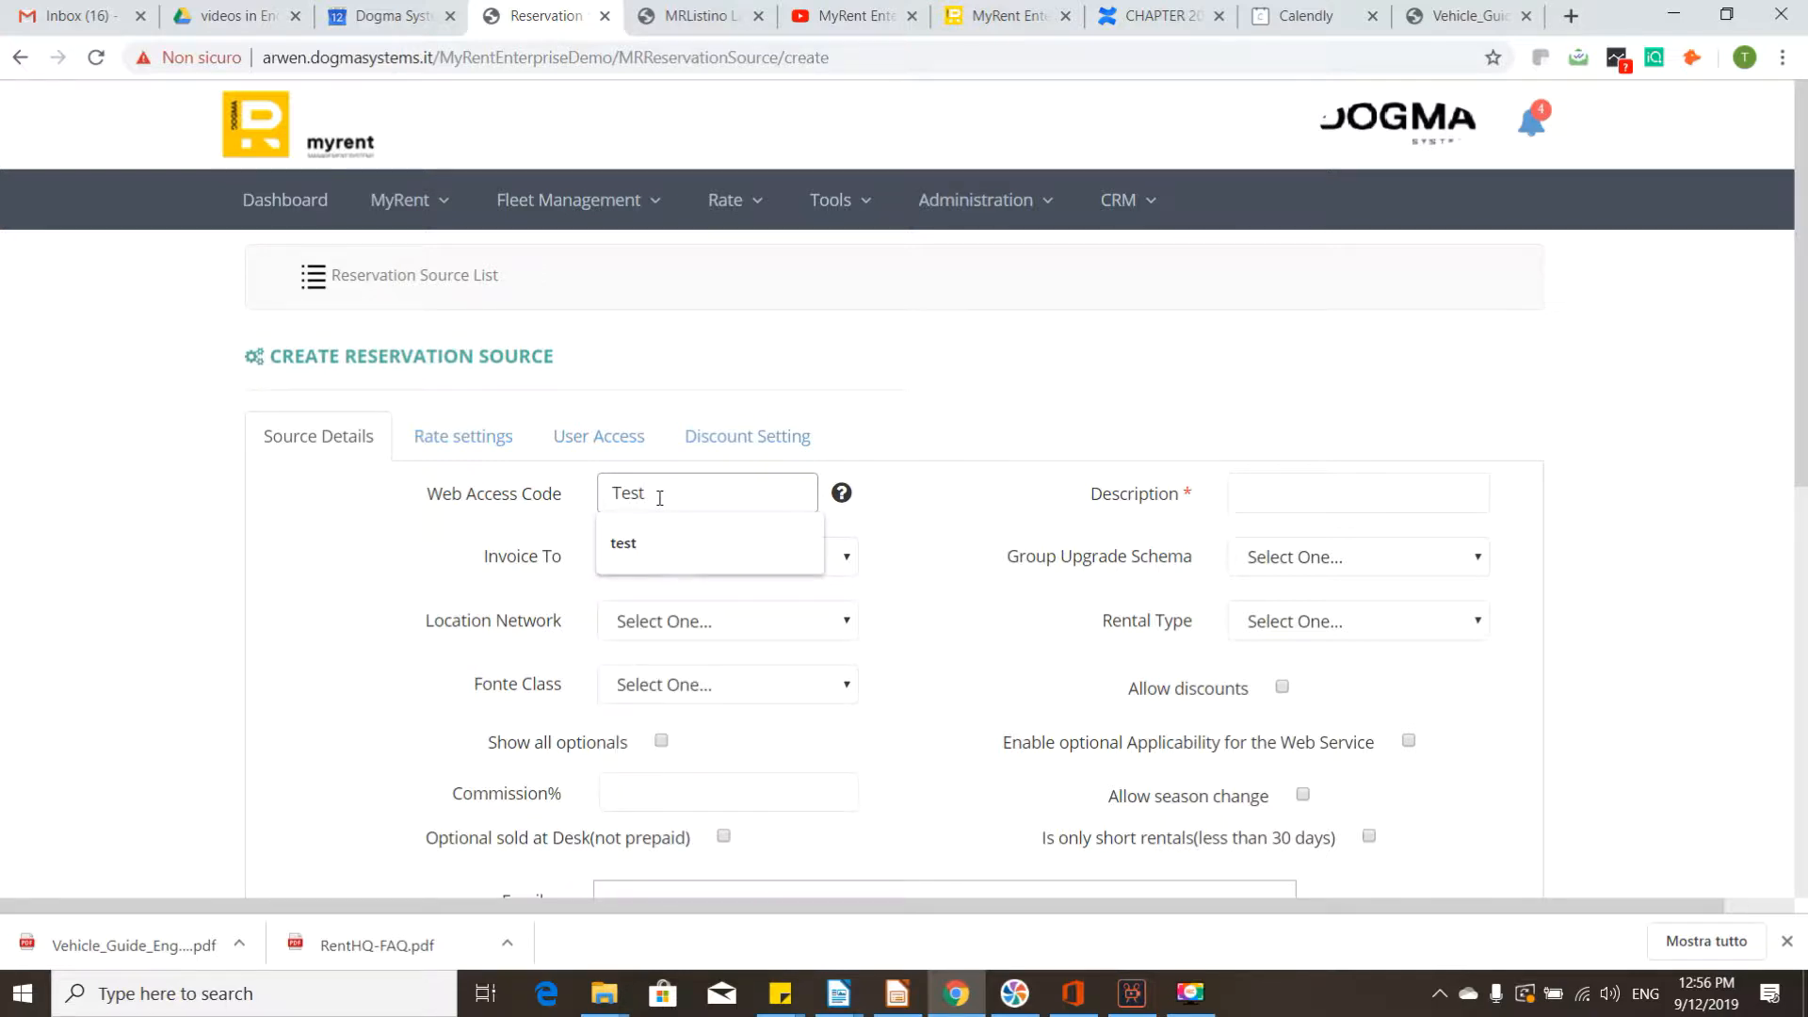
{"action": "key", "text": "Tab"}
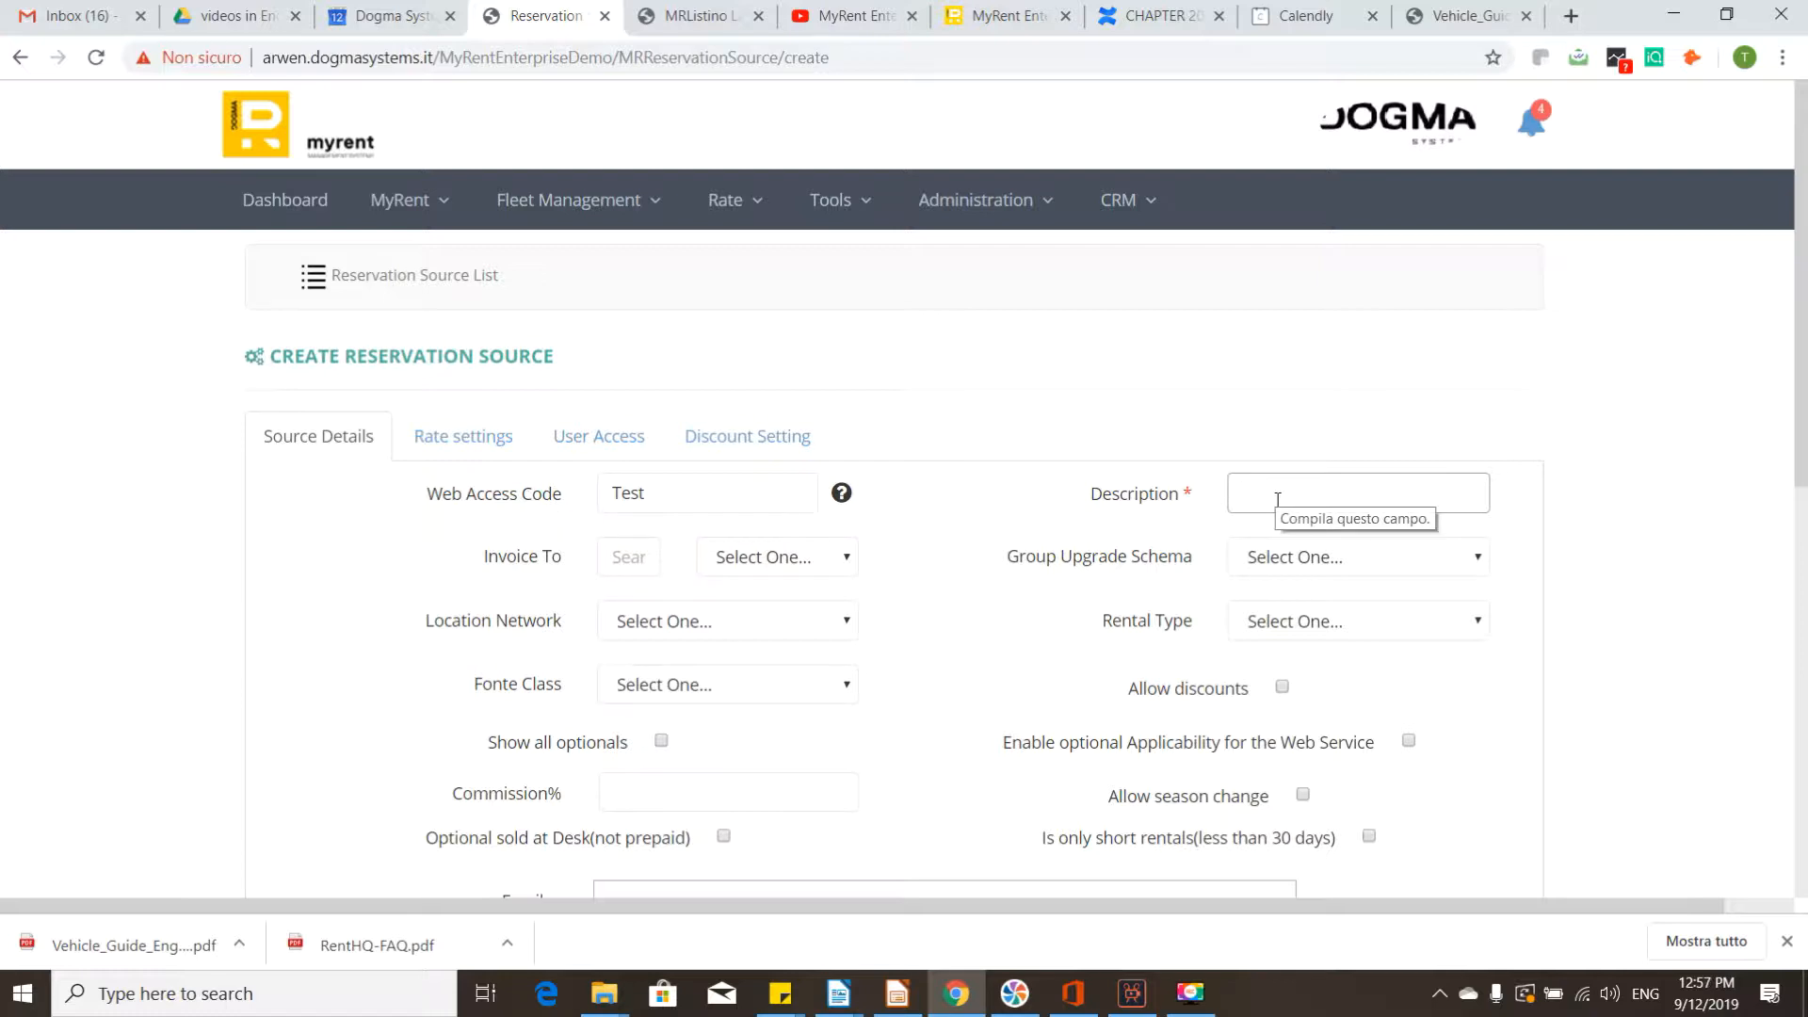
{"action": "type", "text": "Re"}
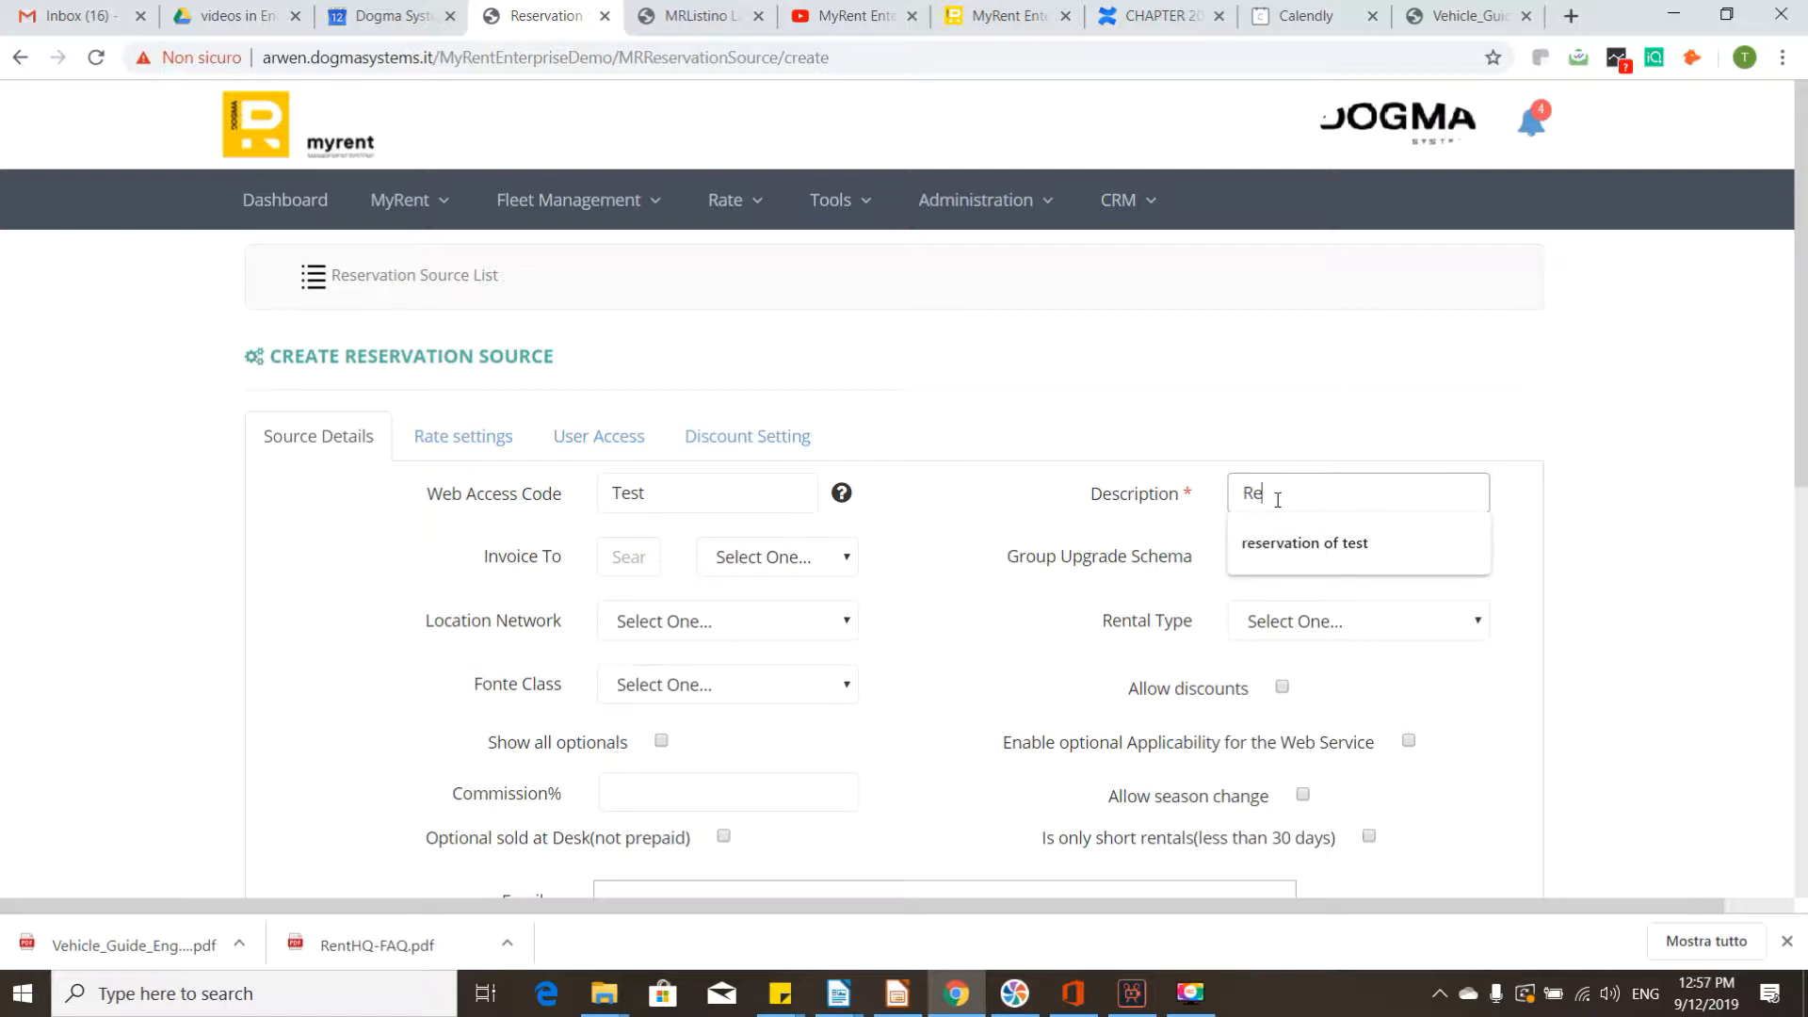
{"action": "type", "text": "servation of Test"}
{"action": "key", "text": "Tab"}
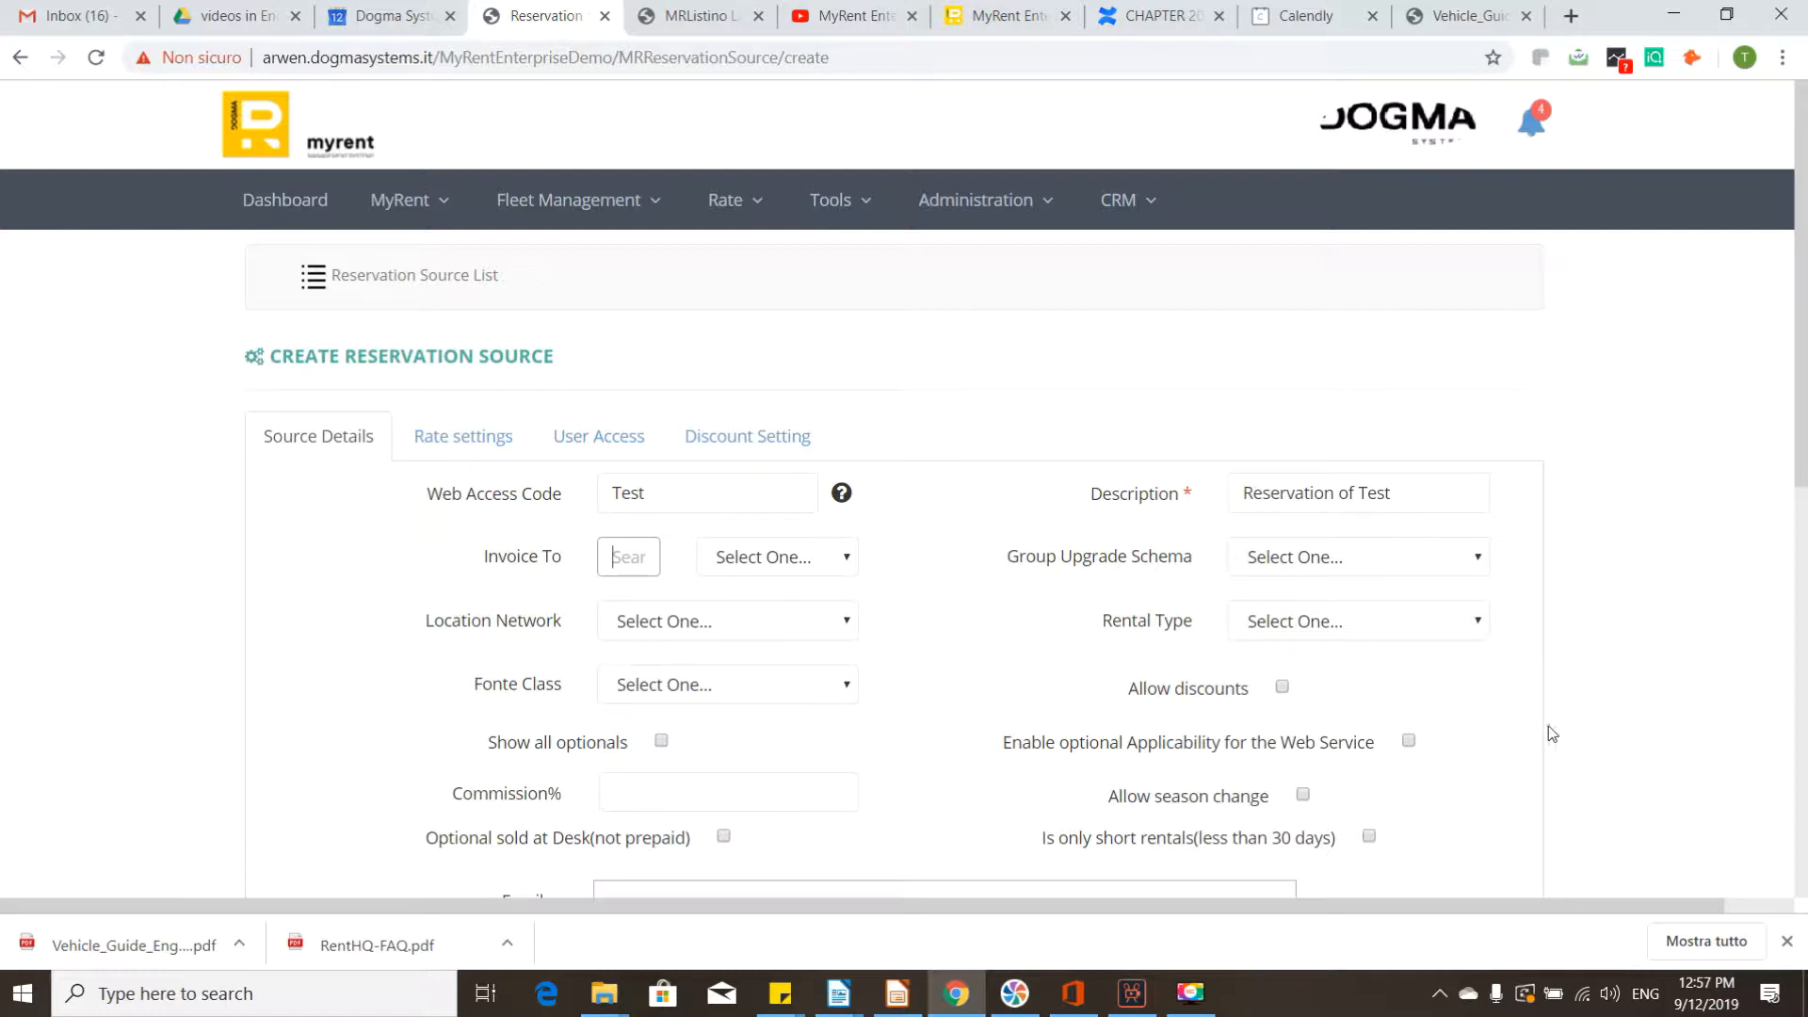
Check the available choices for Invoice To, Group Upgrade Schema and Location Network in the source details
{"action": "scroll", "coordinate": [974, 539], "scroll_direction": "down", "scroll_amount": 1}
{"action": "scroll", "coordinate": [975, 538], "scroll_direction": "down", "scroll_amount": 2}
{"action": "left_click", "coordinate": [623, 323]}
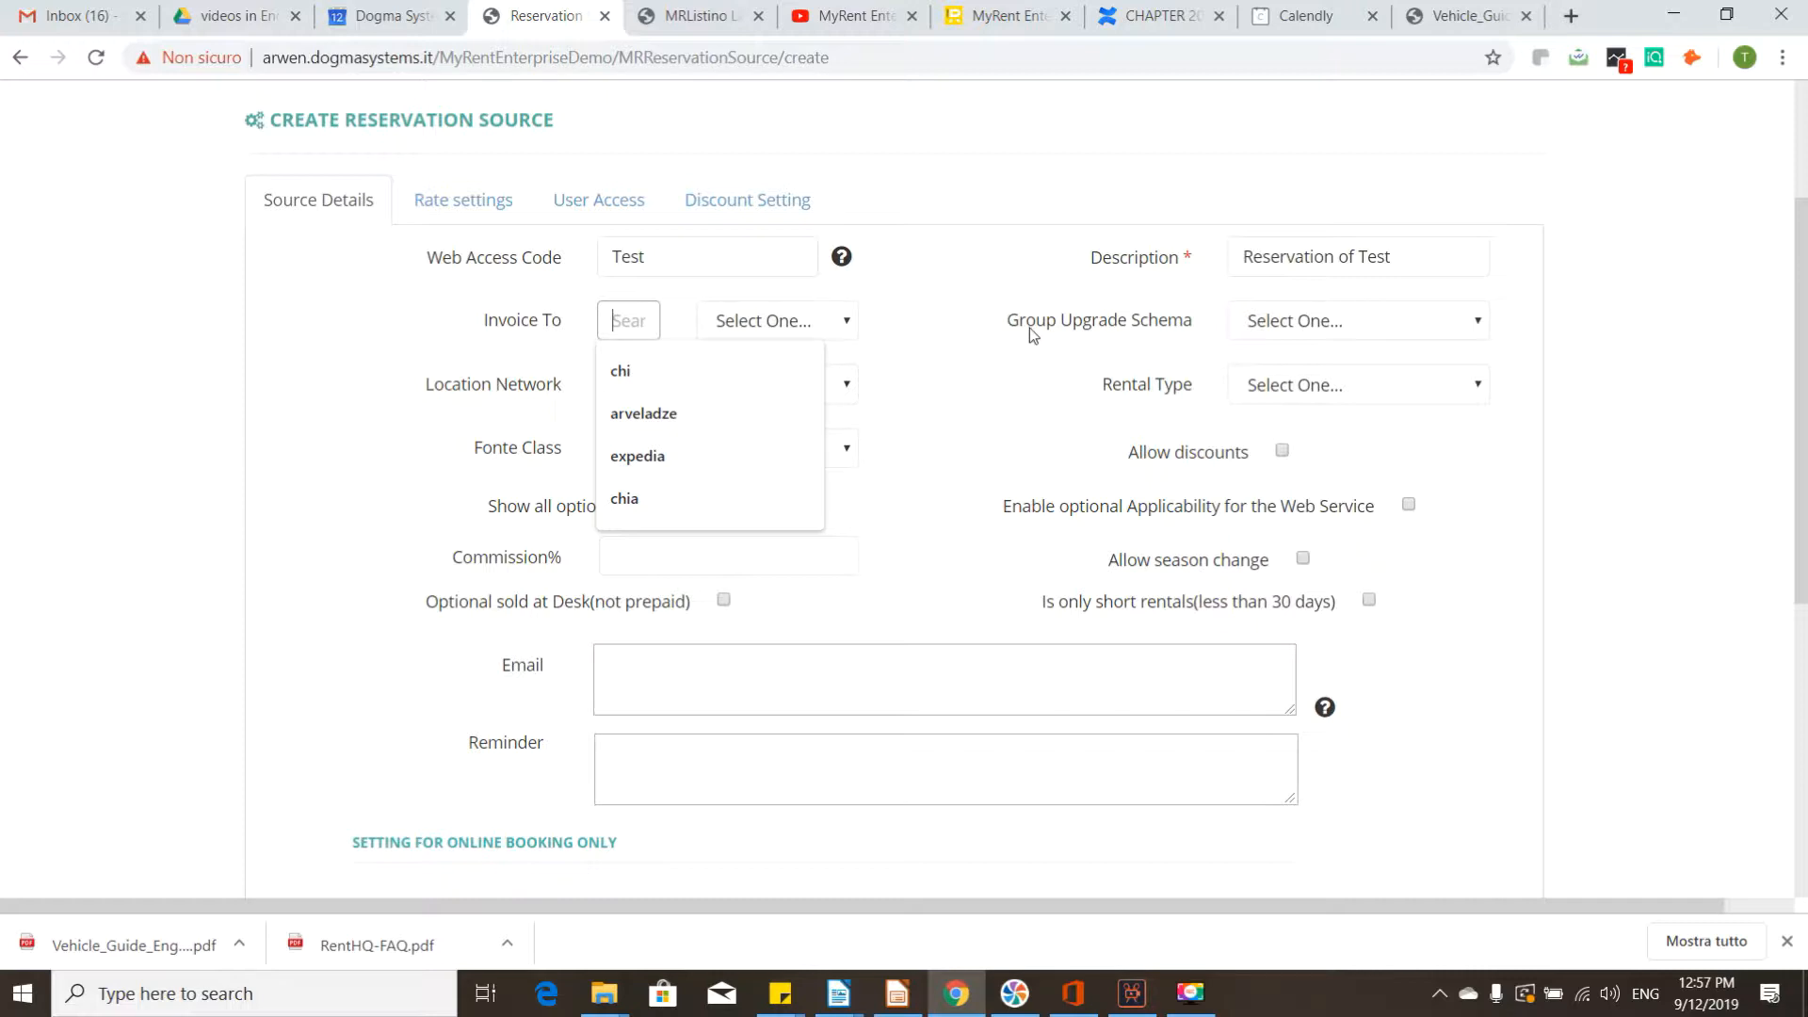
{"action": "left_click", "coordinate": [764, 324]}
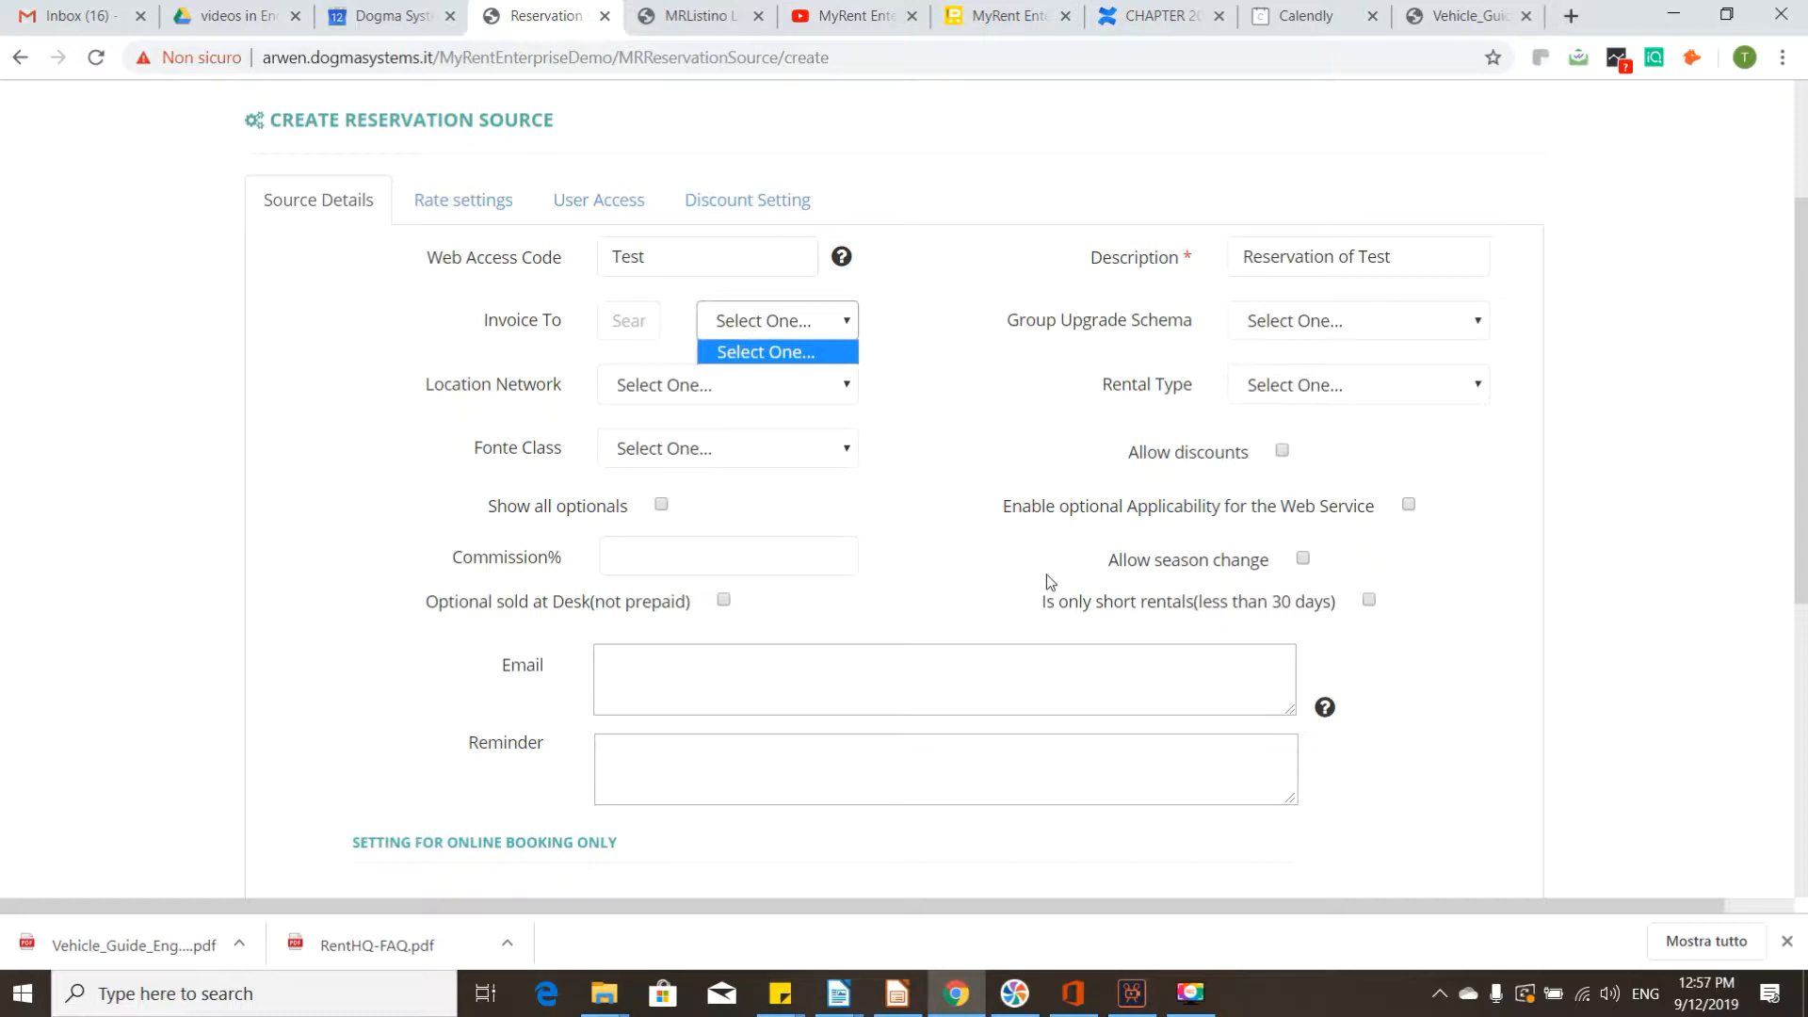
{"action": "left_click", "coordinate": [1229, 324]}
{"action": "left_click", "coordinate": [1301, 328]}
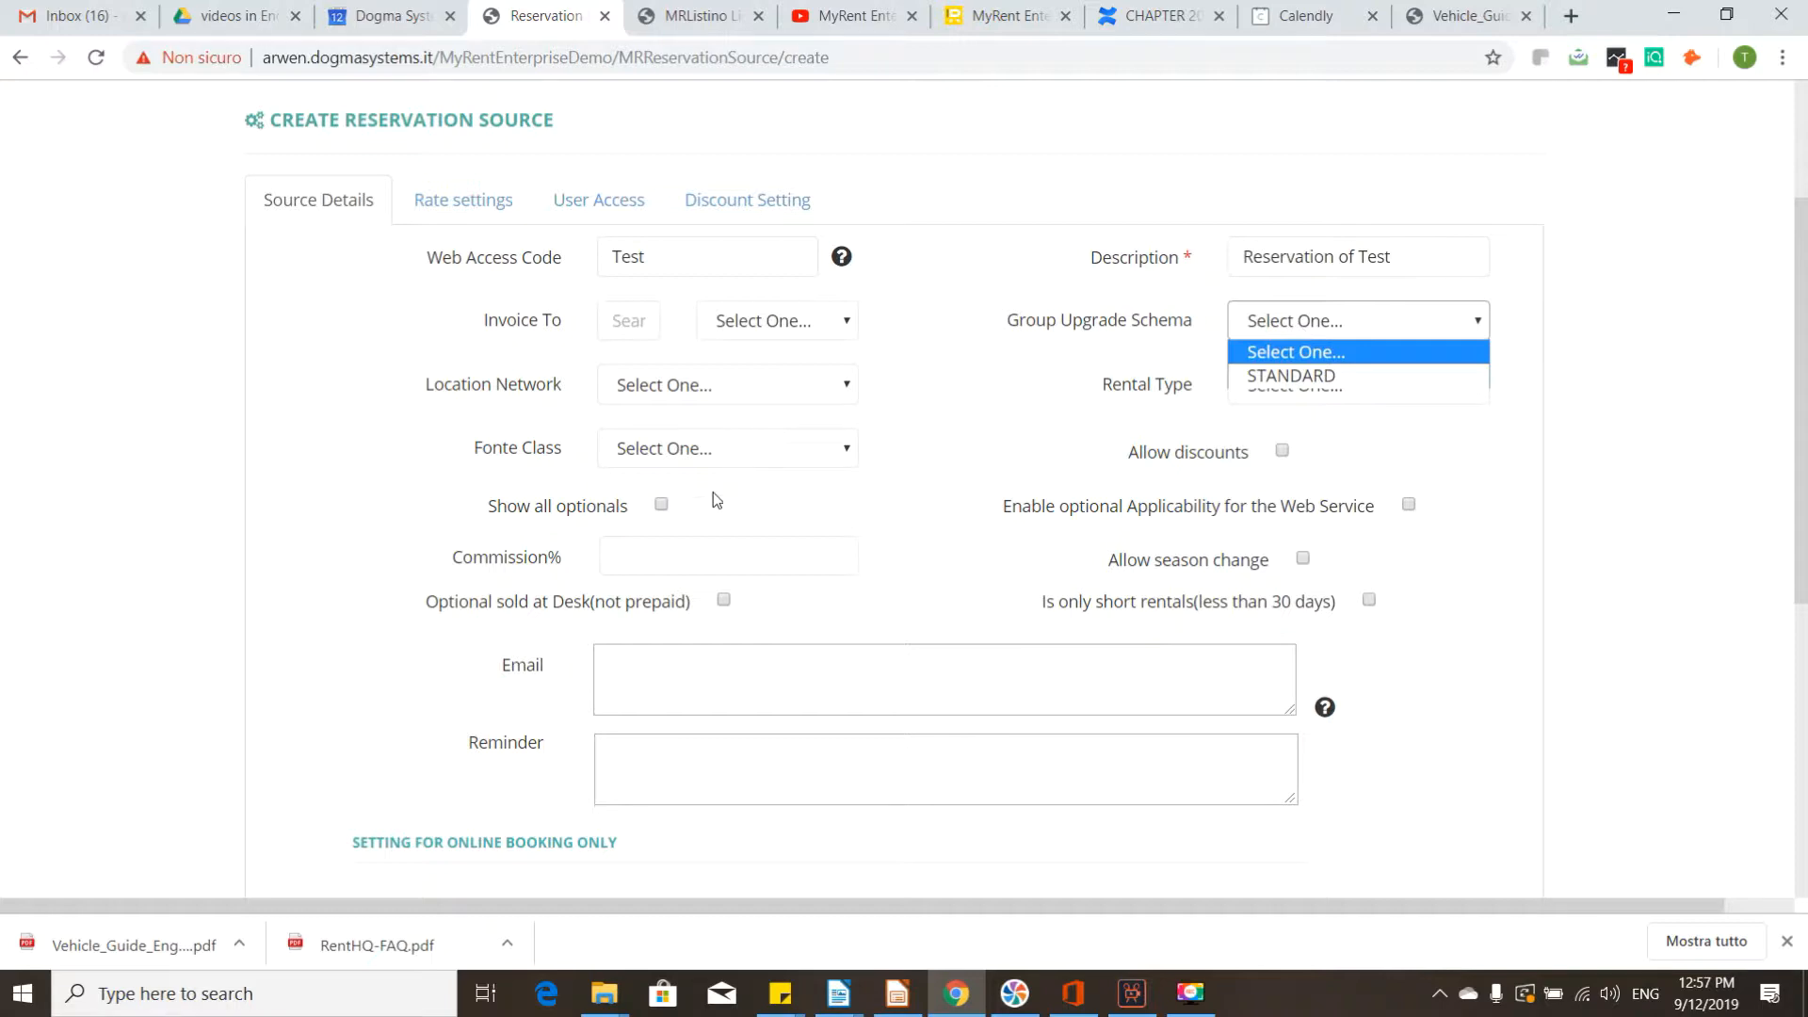
{"action": "left_click", "coordinate": [697, 462]}
{"action": "left_click", "coordinate": [678, 392]}
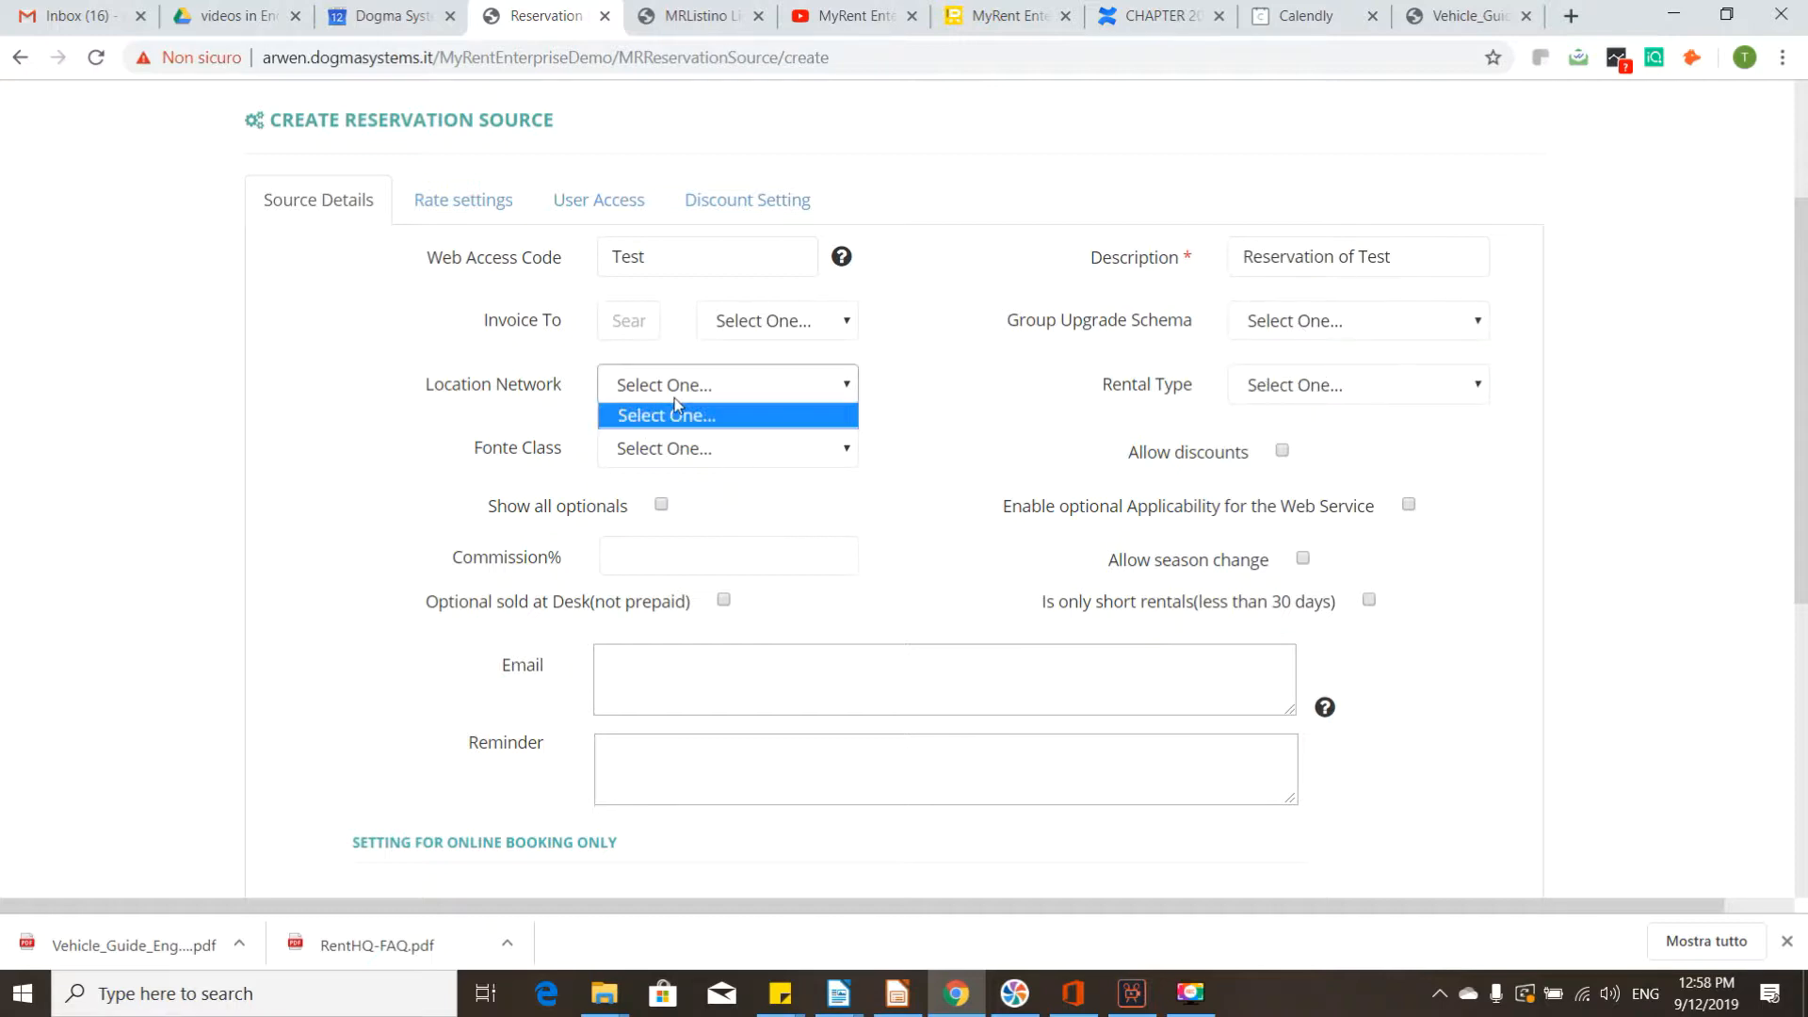
{"action": "left_click", "coordinate": [676, 405]}
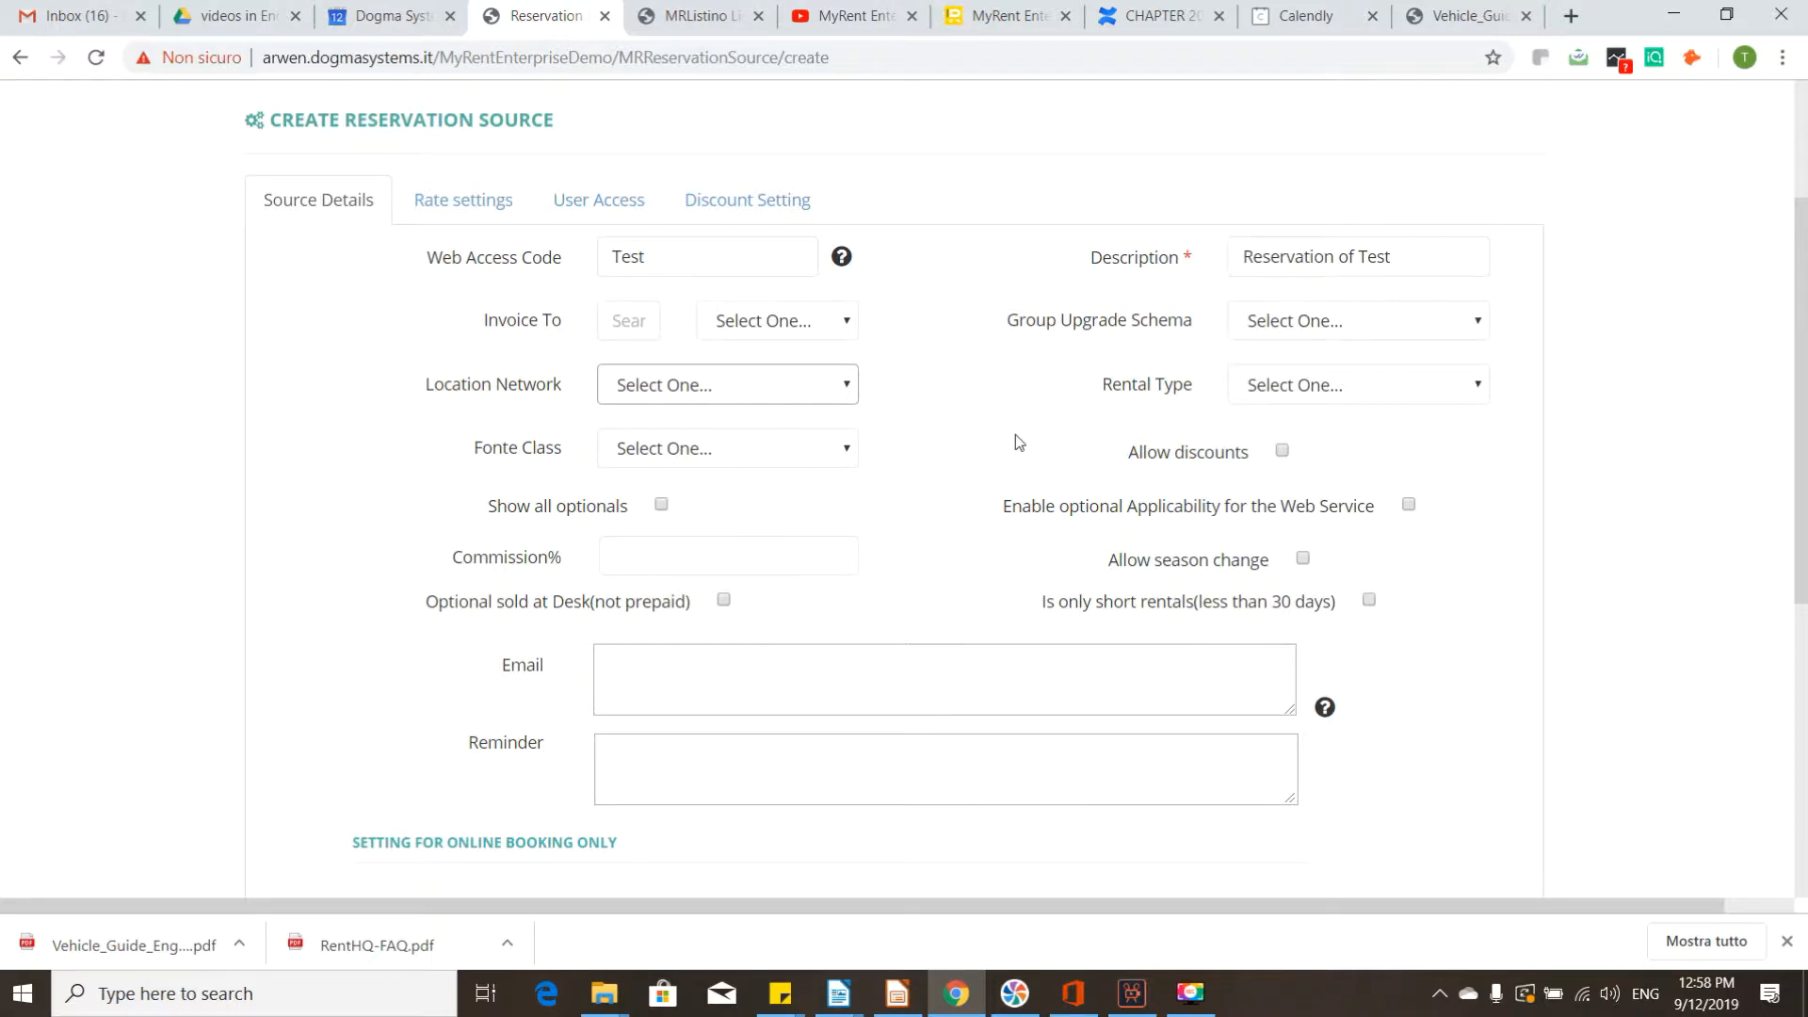
Look through the remaining source details, including email, reminder, online booking and automatic invoice settings
{"action": "scroll", "coordinate": [1009, 443], "scroll_direction": "down", "scroll_amount": 5}
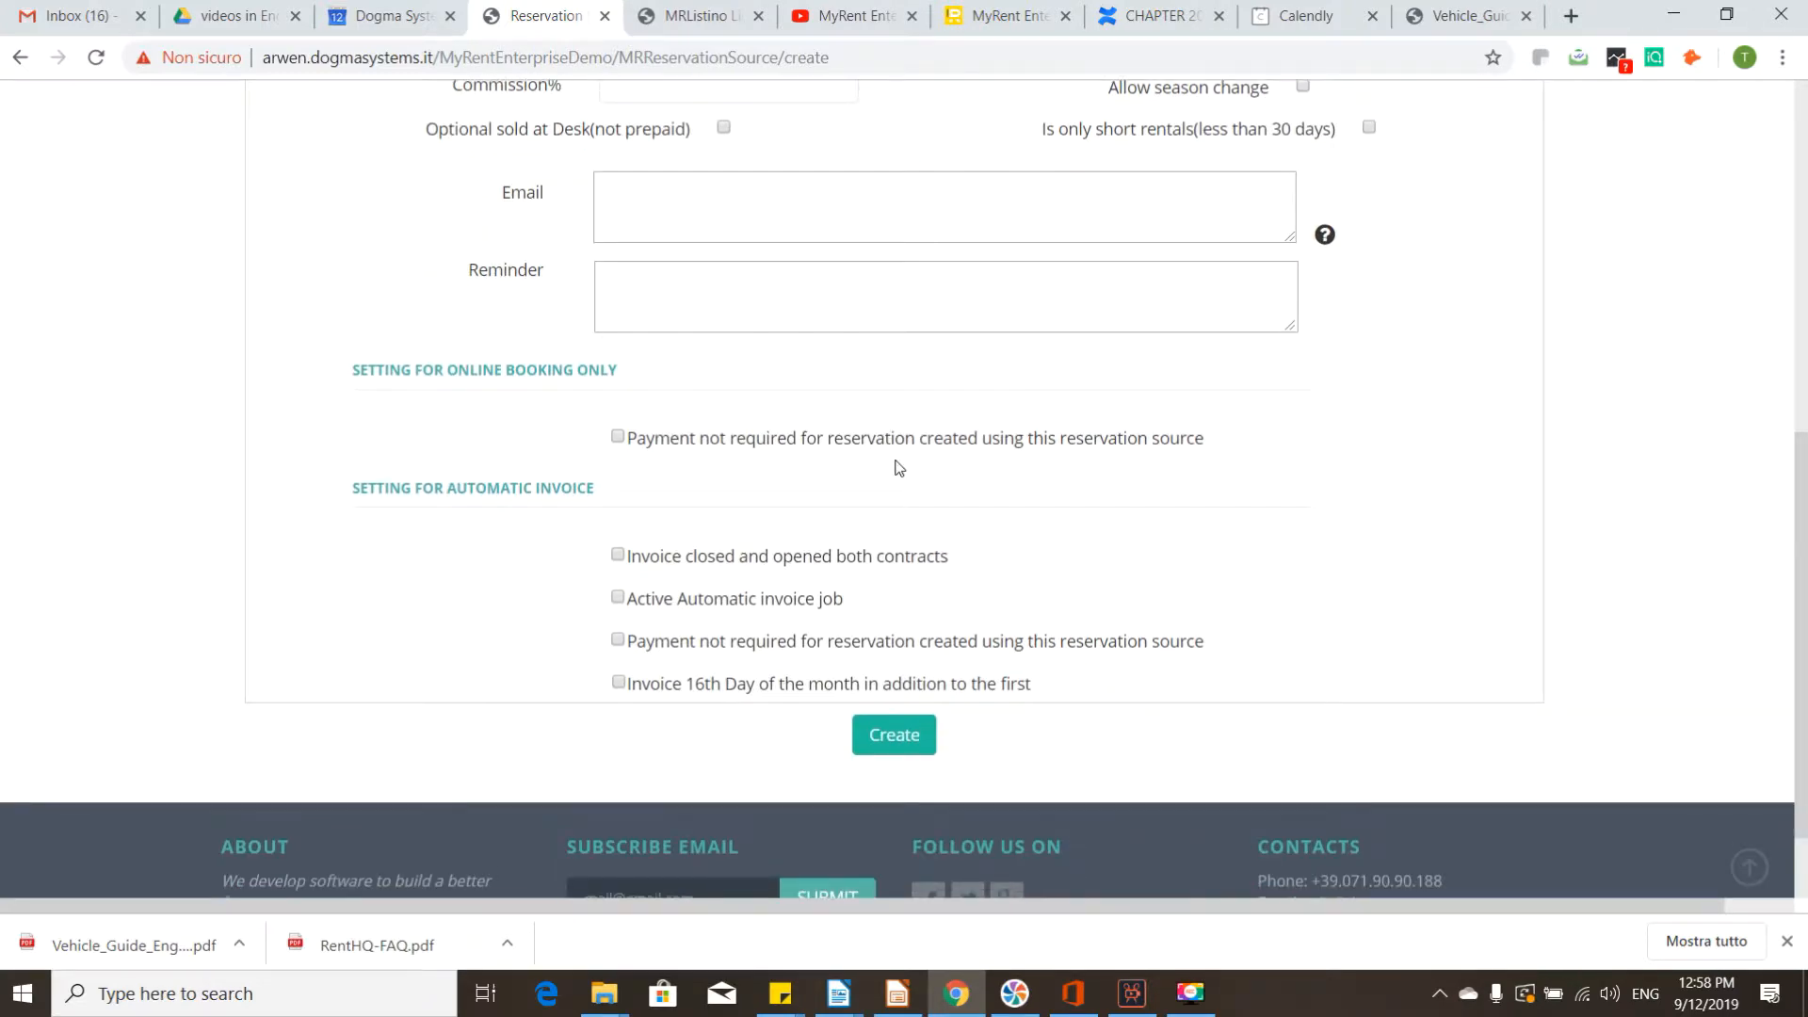
{"action": "scroll", "coordinate": [918, 457], "scroll_direction": "up", "scroll_amount": 4}
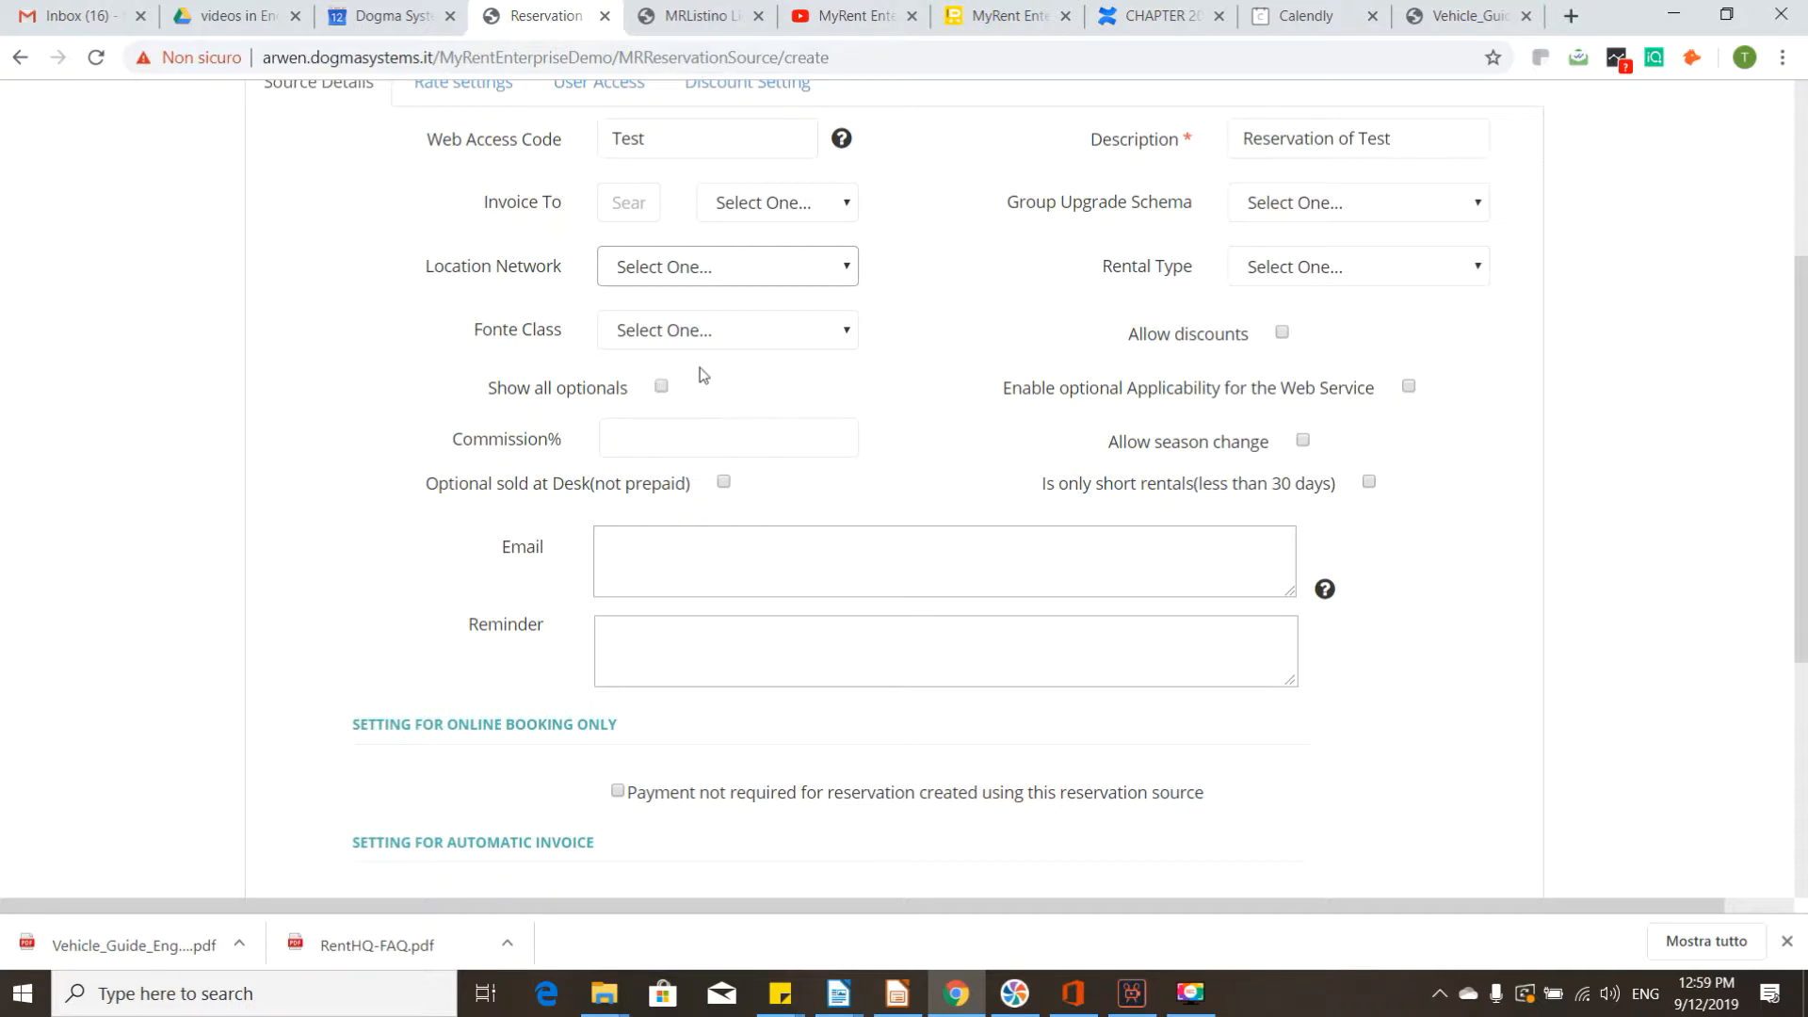
{"action": "scroll", "coordinate": [1279, 479], "scroll_direction": "down", "scroll_amount": 1}
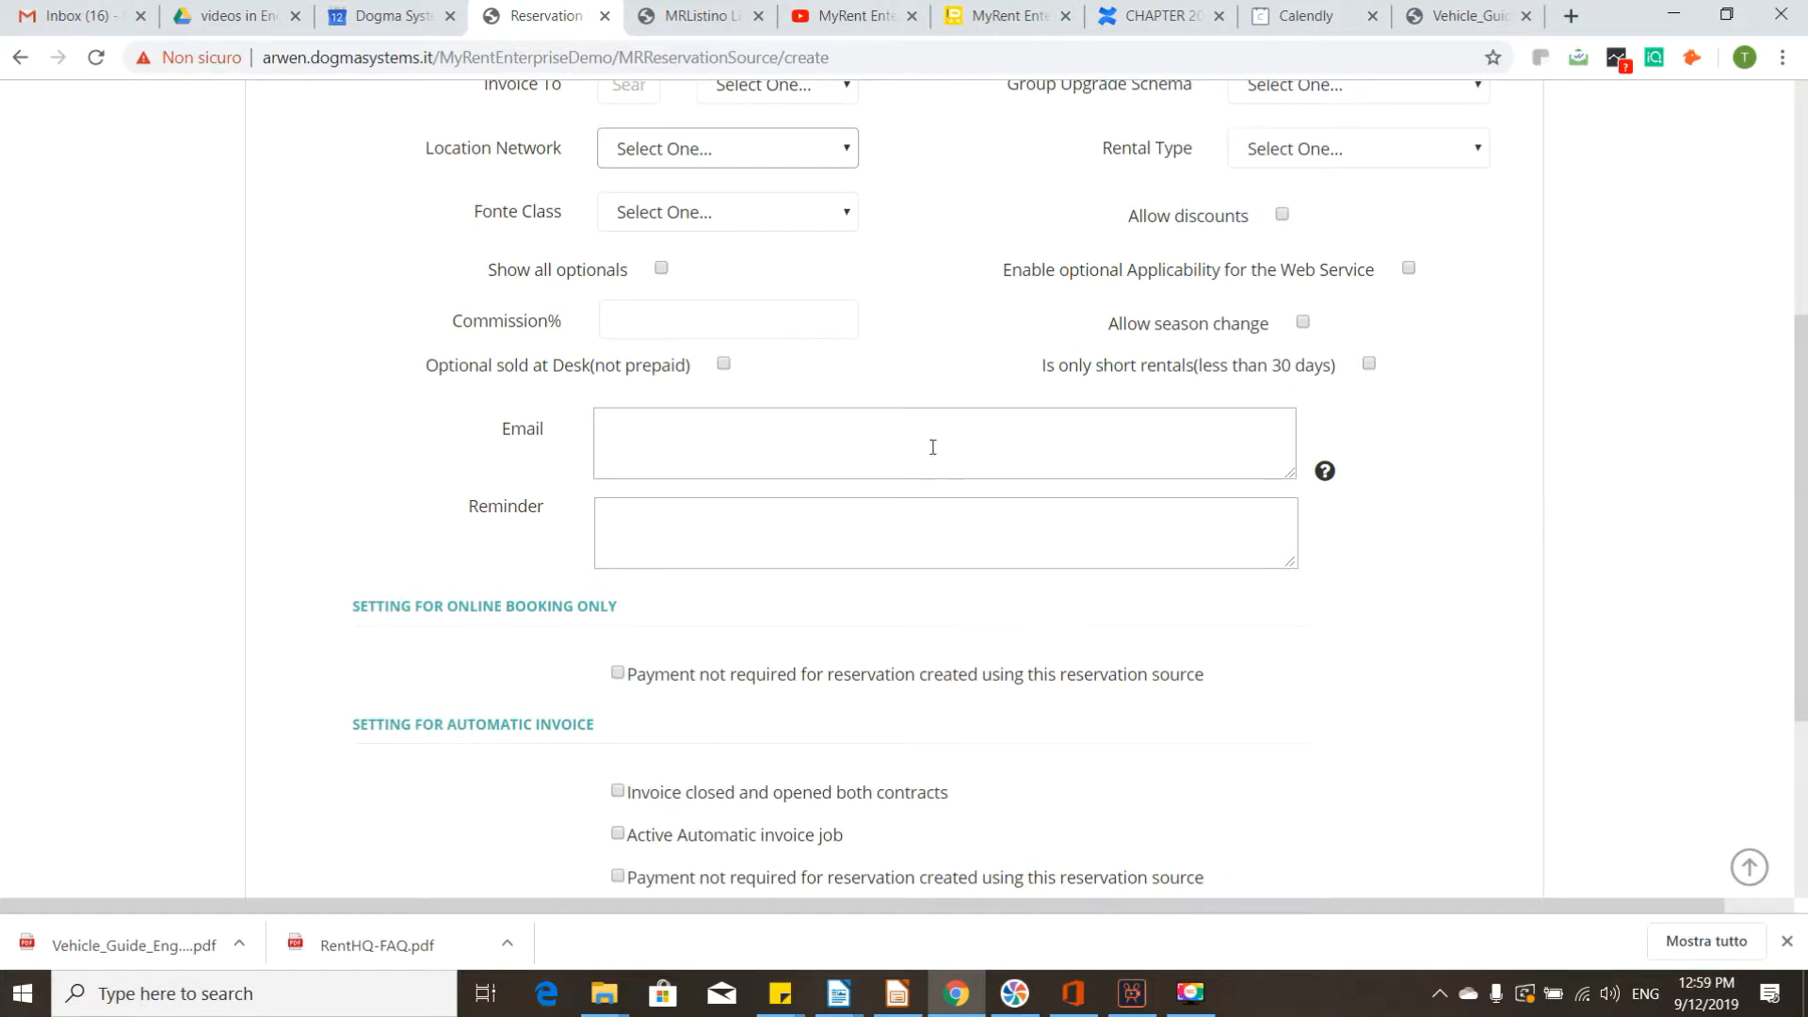
{"action": "scroll", "coordinate": [924, 456], "scroll_direction": "up", "scroll_amount": 4}
{"action": "scroll", "coordinate": [915, 485], "scroll_direction": "down", "scroll_amount": 7}
{"action": "scroll", "coordinate": [835, 536], "scroll_direction": "up", "scroll_amount": 3}
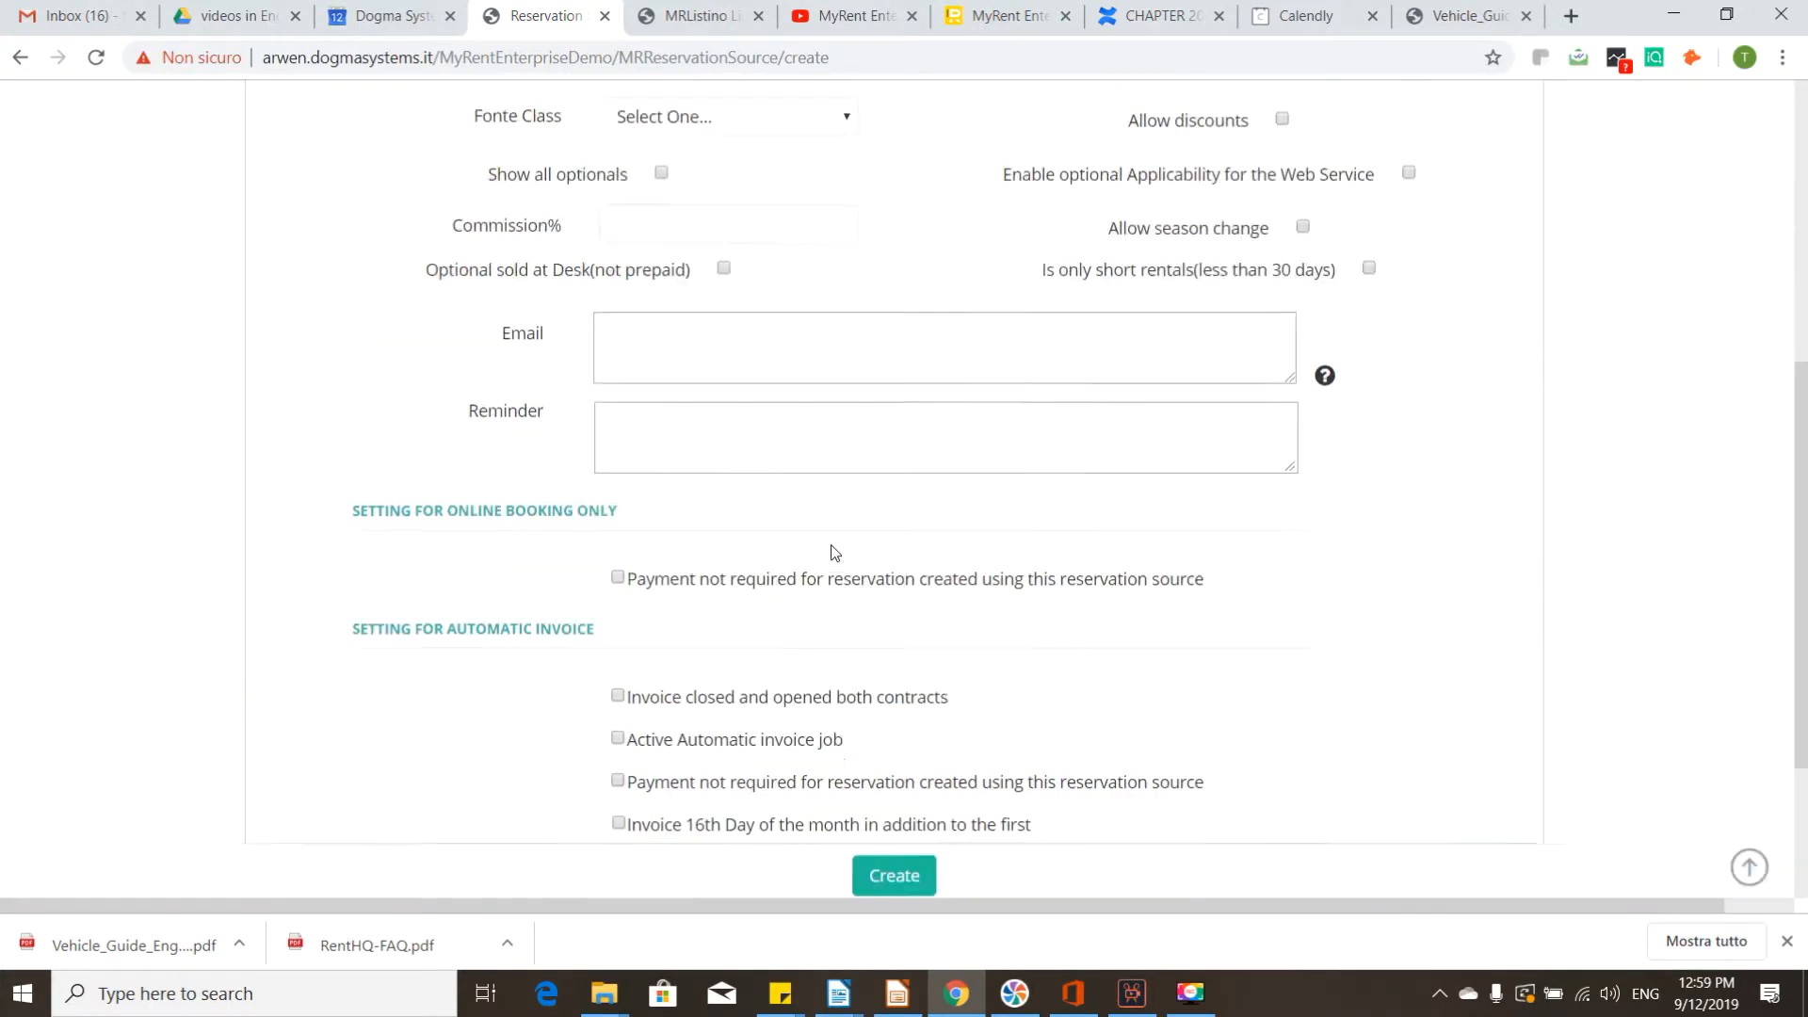
{"action": "scroll", "coordinate": [830, 553], "scroll_direction": "up", "scroll_amount": 6}
Open the rate settings of the new source and check the choices for the selected rate
{"action": "left_click", "coordinate": [478, 454]}
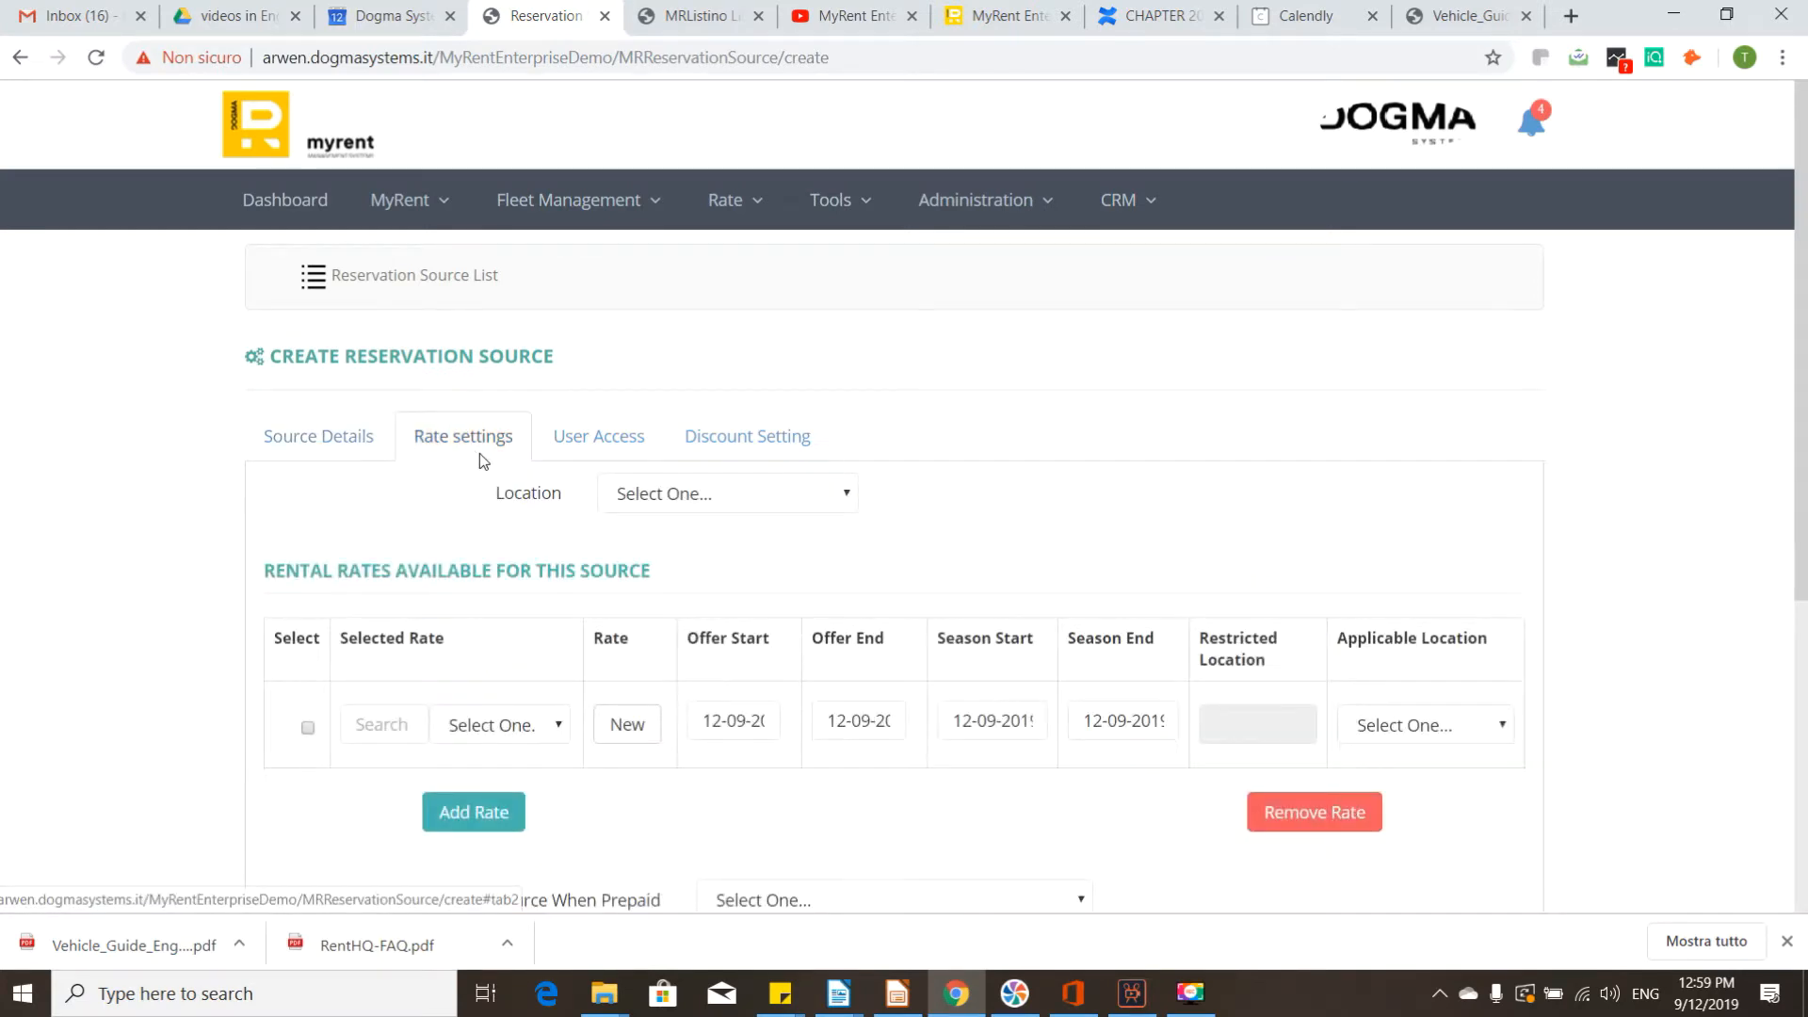
{"action": "scroll", "coordinate": [1194, 482], "scroll_direction": "down", "scroll_amount": 1}
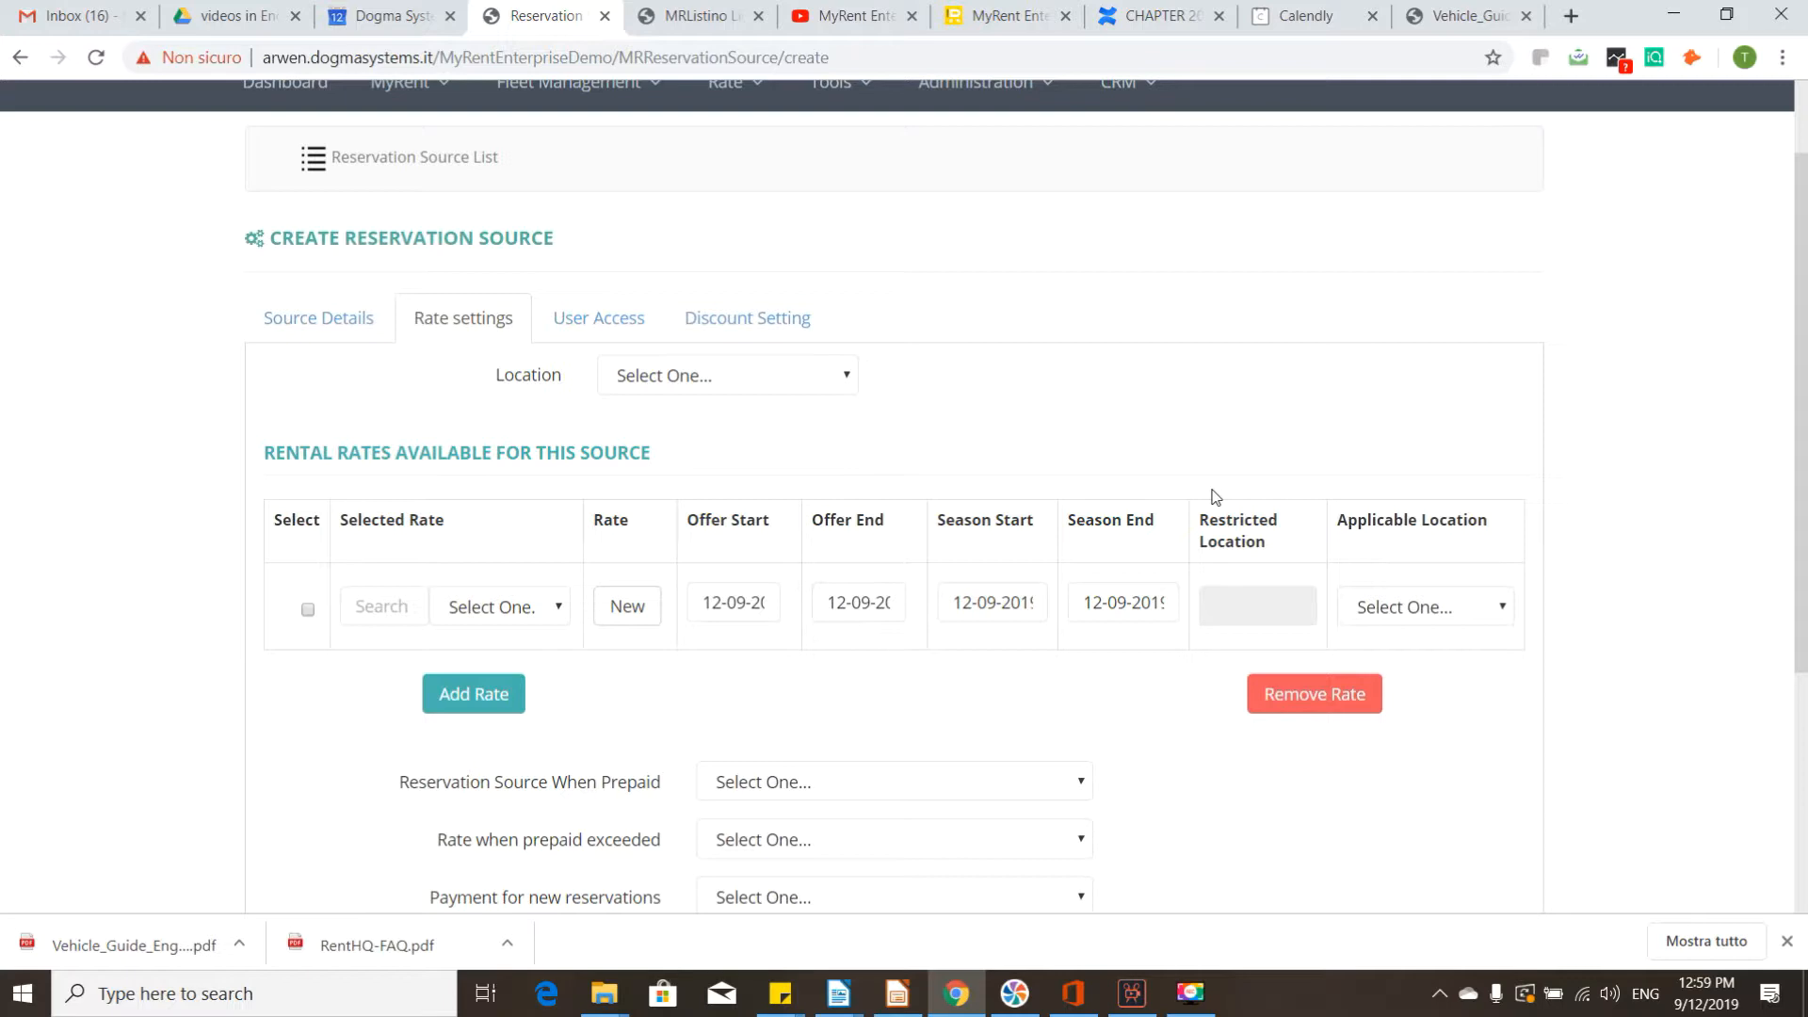
{"action": "left_click", "coordinate": [519, 606]}
{"action": "left_click", "coordinate": [518, 606]}
{"action": "left_click", "coordinate": [395, 594]}
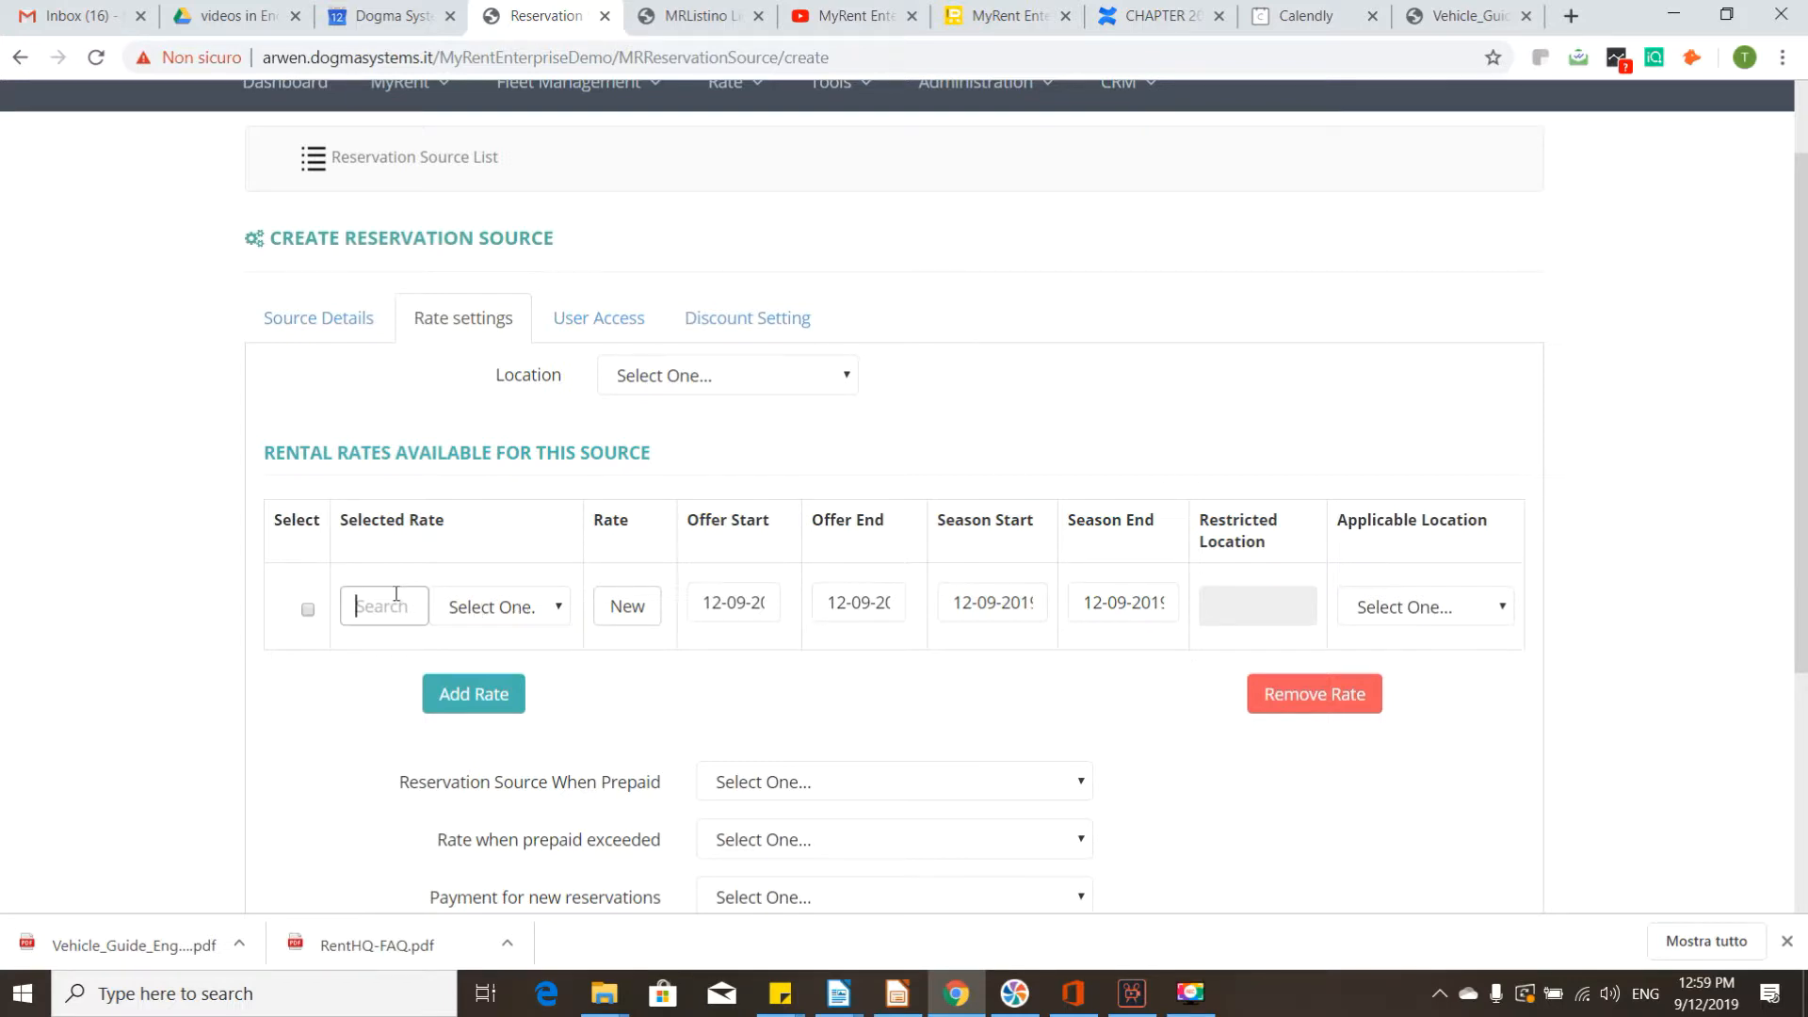
{"action": "left_click", "coordinate": [490, 613]}
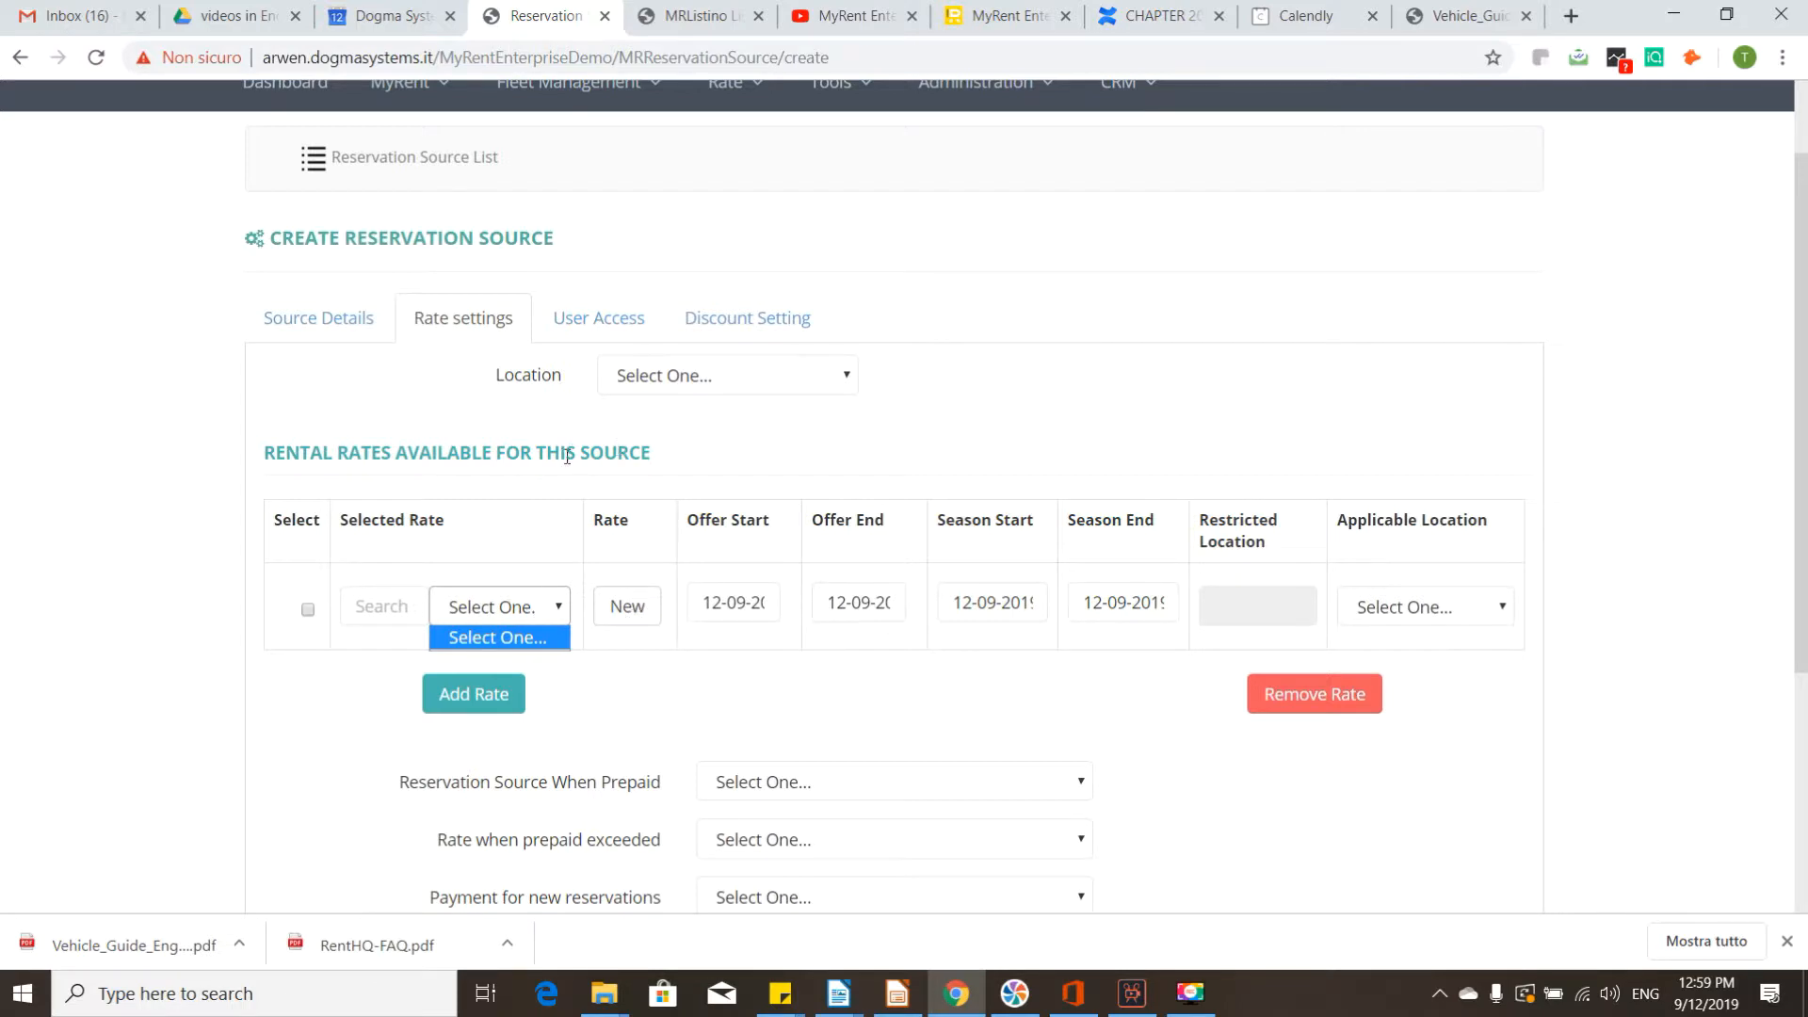
{"action": "left_click", "coordinate": [669, 439]}
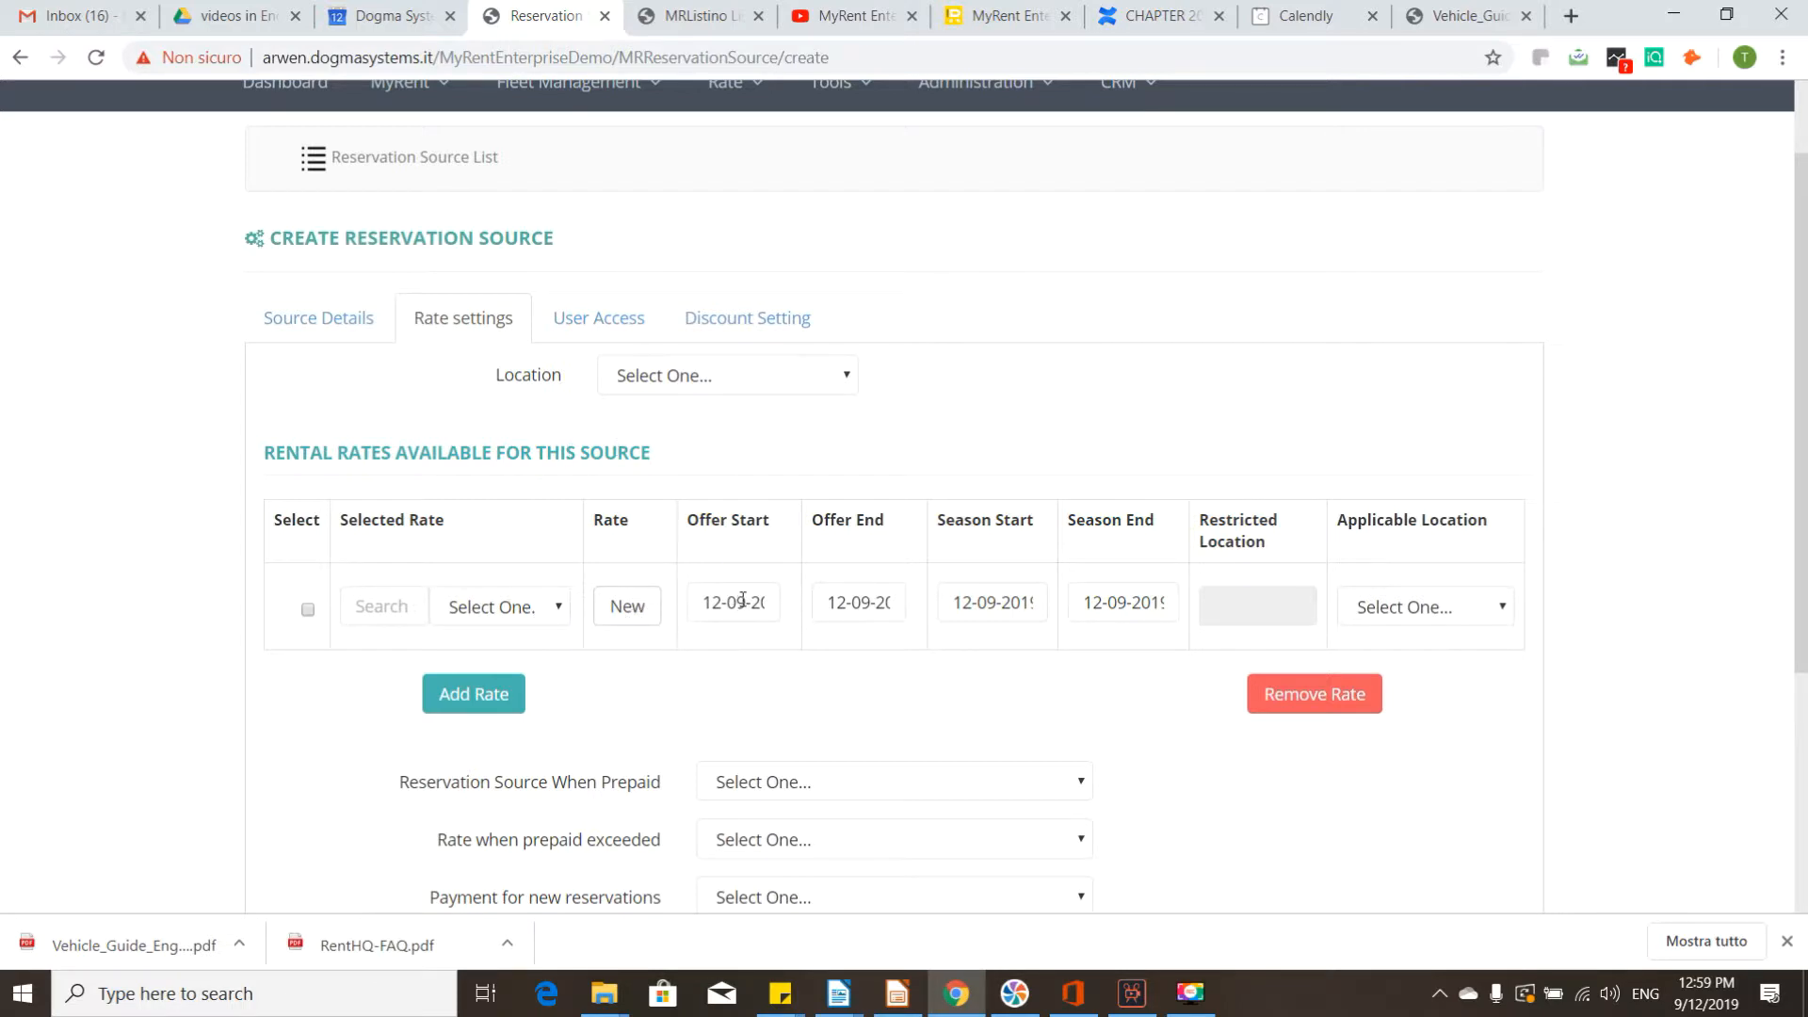
Examine the offer start, offer end, season start, season end and applicable location columns of the rate row
{"action": "double_click", "coordinate": [751, 519]}
{"action": "double_click", "coordinate": [869, 520]}
{"action": "double_click", "coordinate": [1013, 520]}
{"action": "left_click_drag", "start_coordinate": [1112, 520], "coordinate": [1154, 521]}
{"action": "left_click", "coordinate": [1451, 599]}
{"action": "left_click", "coordinate": [1451, 599]}
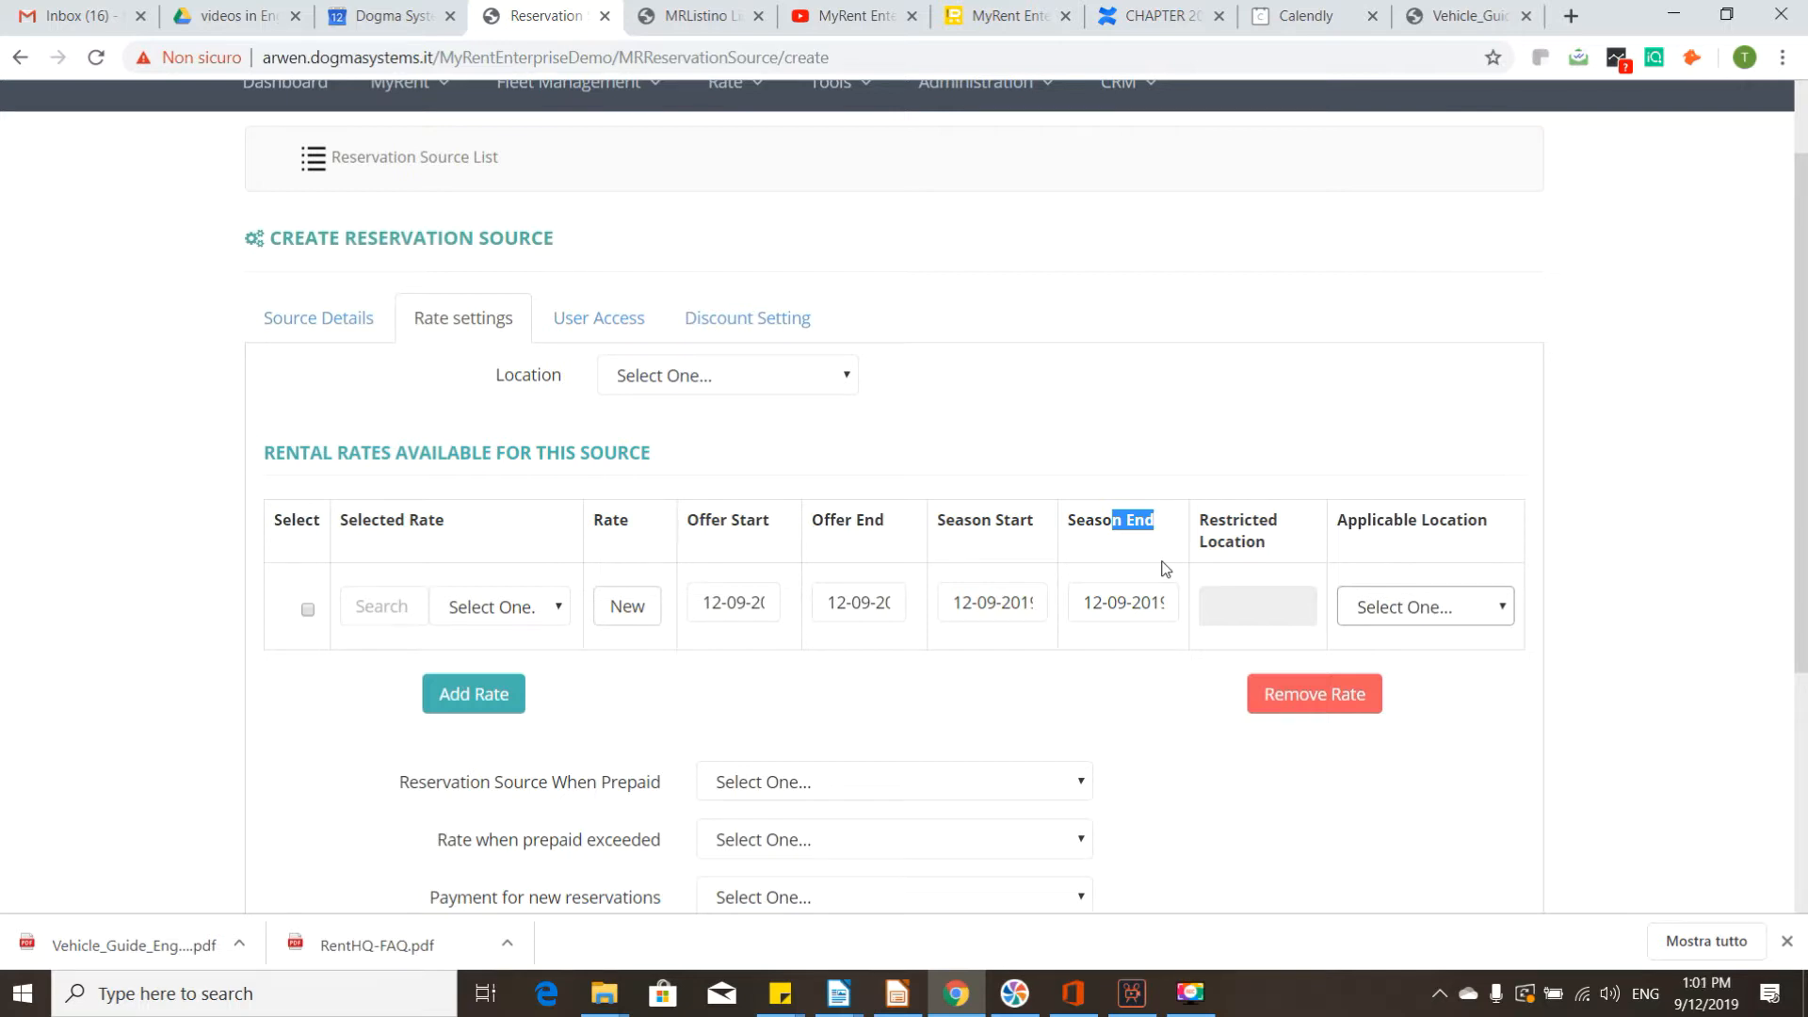
Set the rate's season start date to 1 August 2019
{"action": "left_click", "coordinate": [970, 605]}
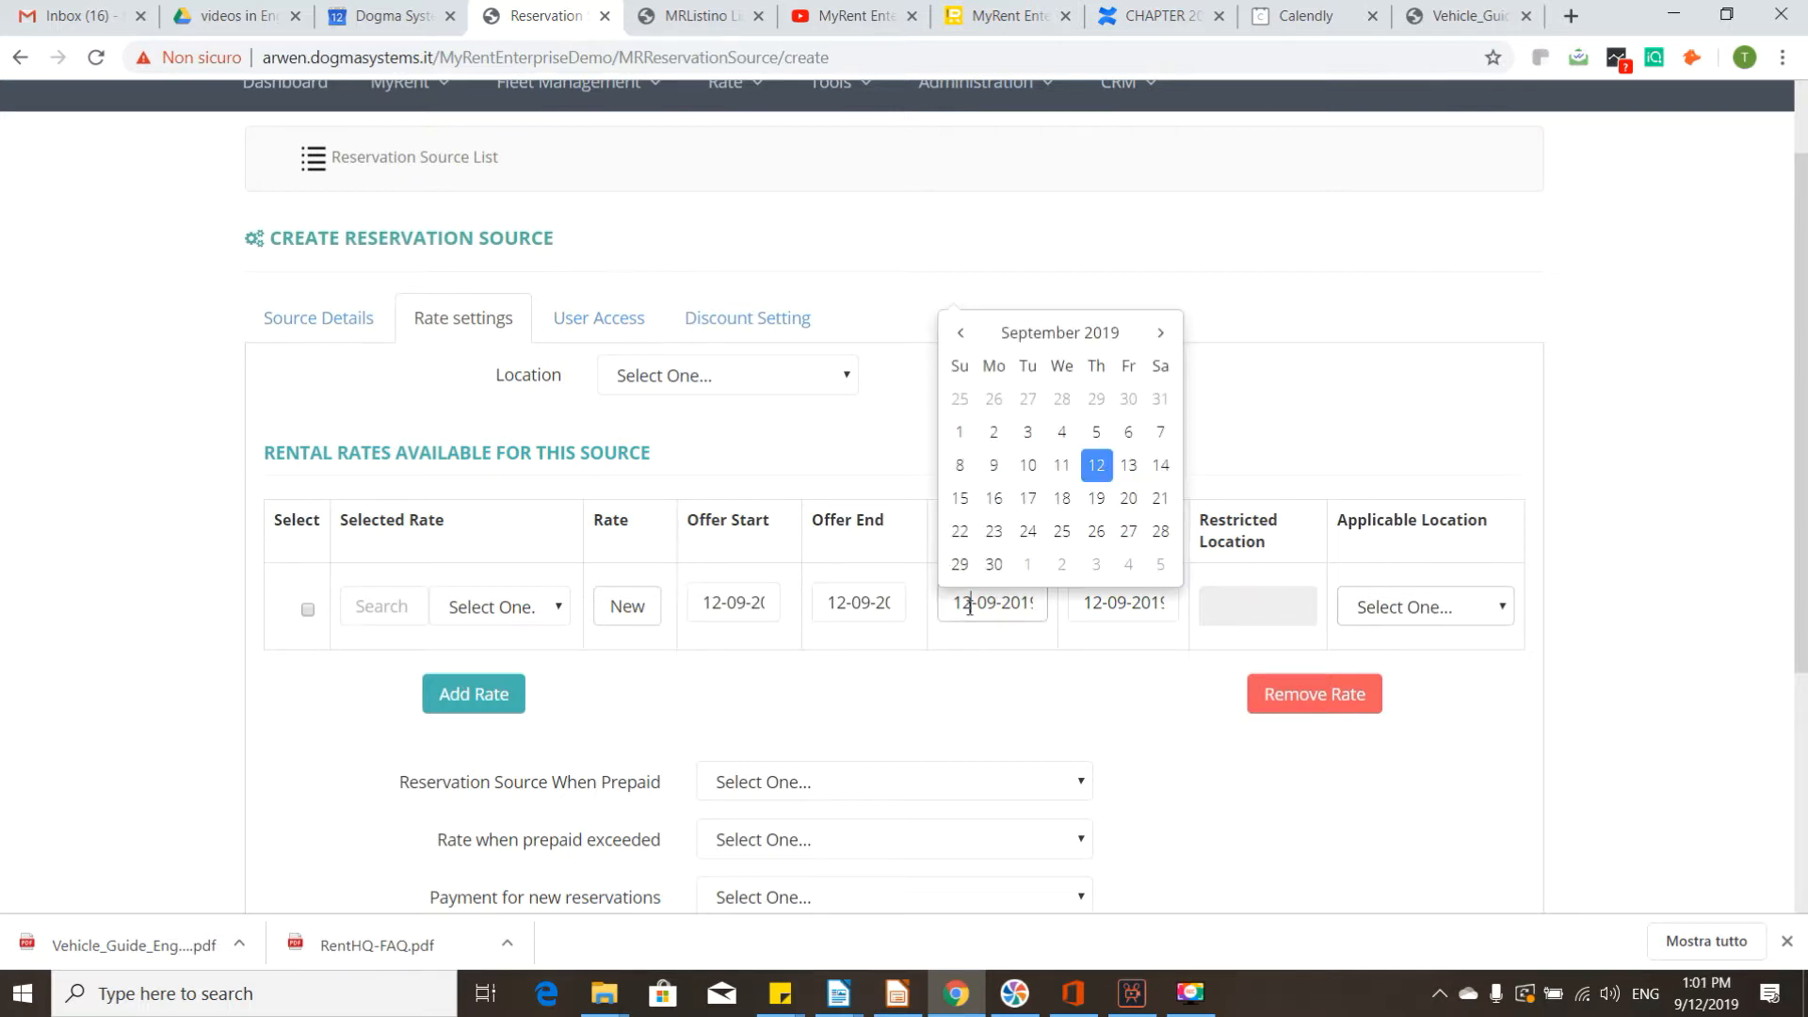
{"action": "left_click", "coordinate": [957, 332]}
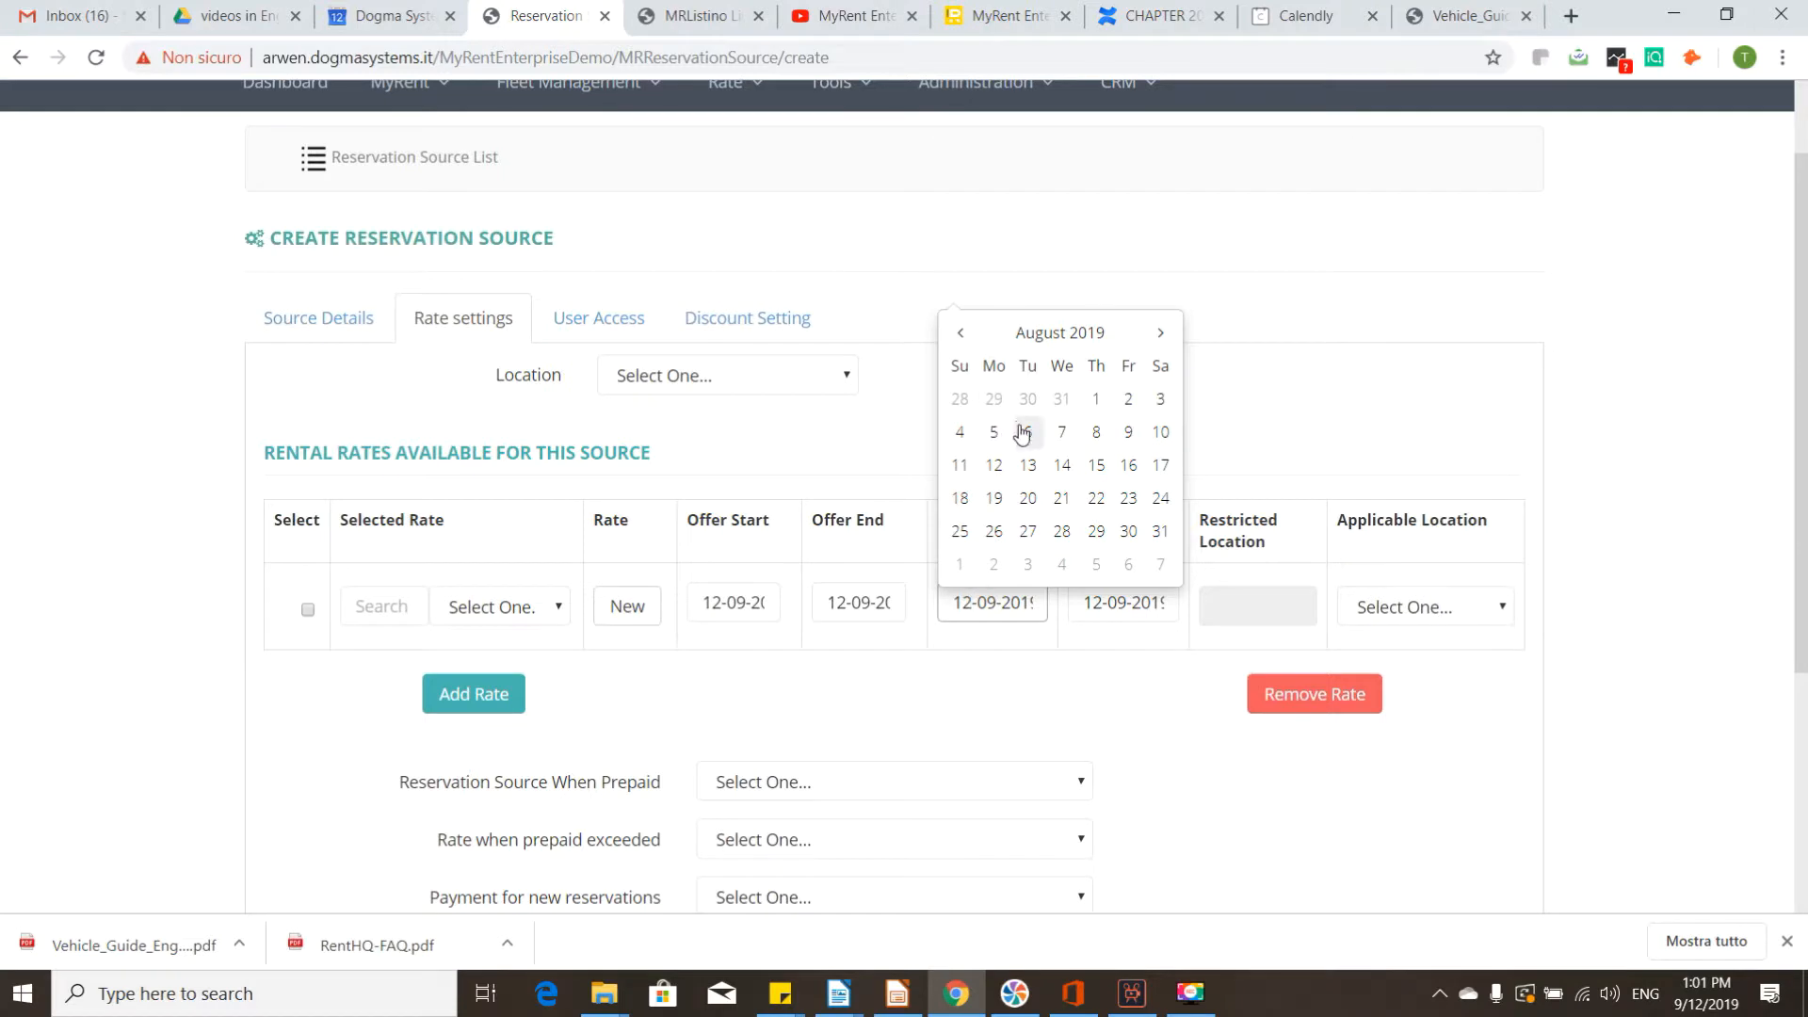
{"action": "left_click", "coordinate": [1096, 400]}
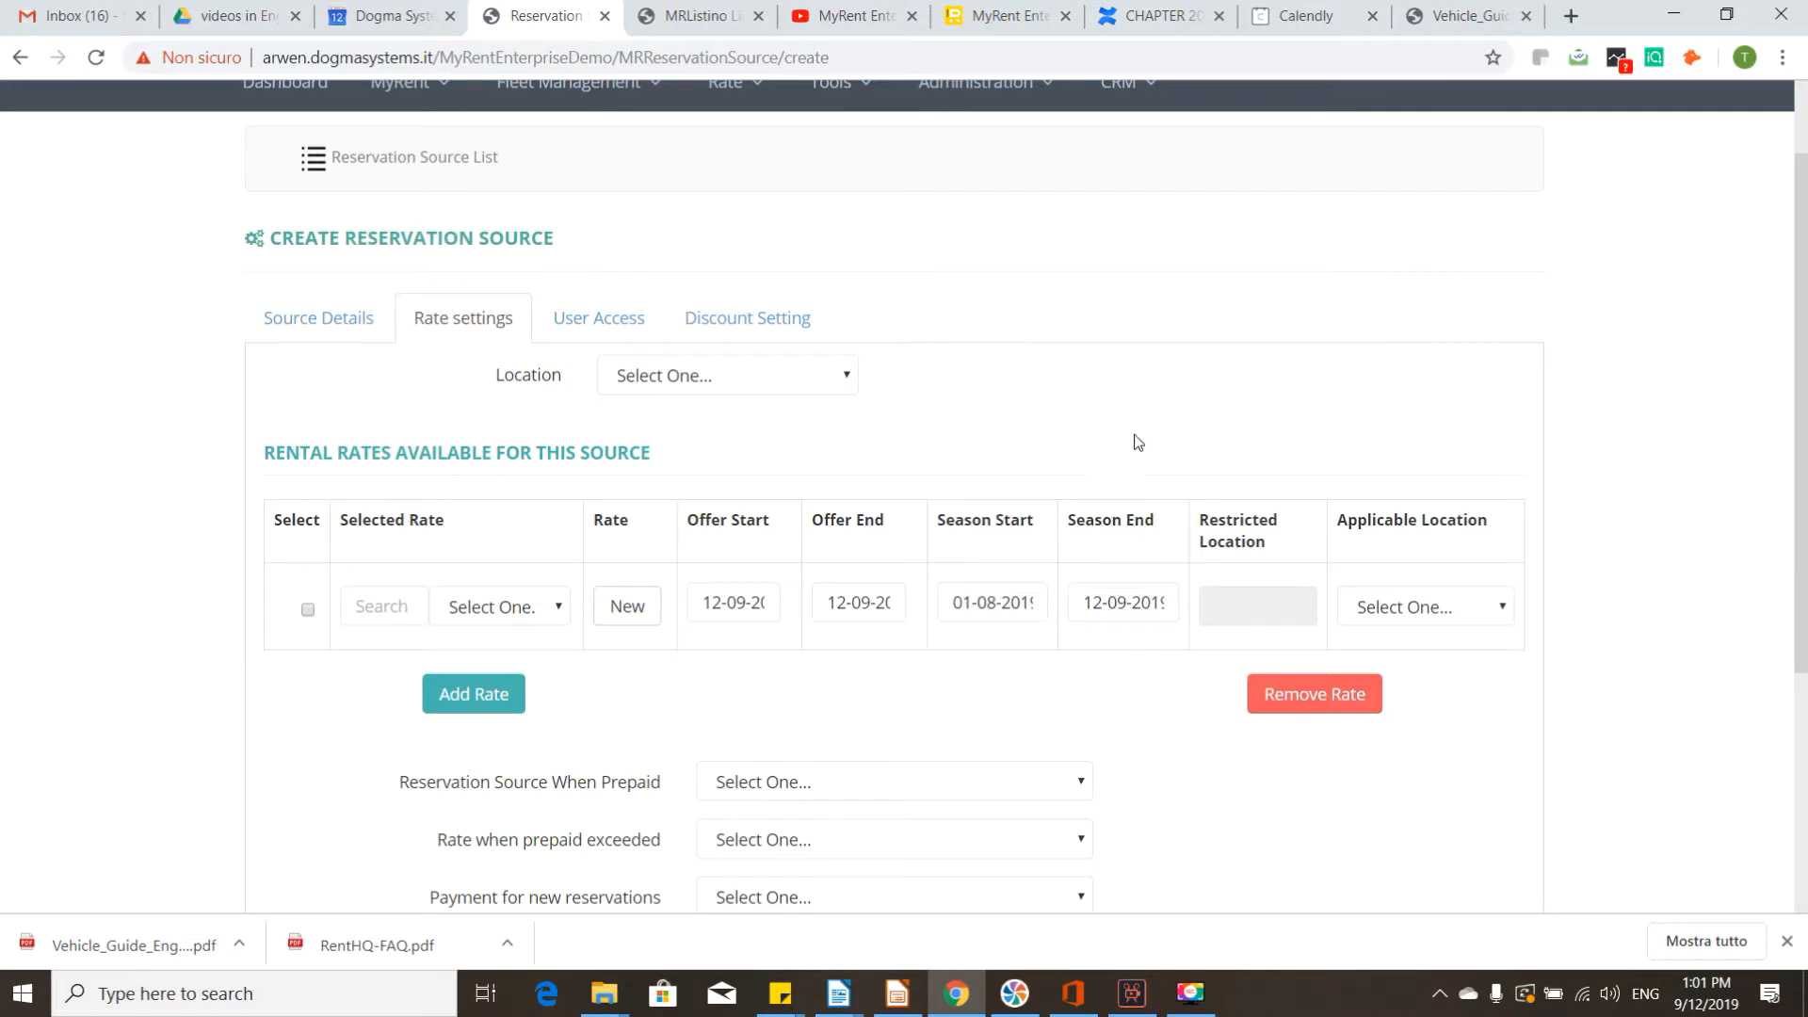
{"action": "left_click", "coordinate": [1135, 599]}
{"action": "left_click", "coordinate": [1290, 334]}
{"action": "left_click", "coordinate": [1290, 334]}
{"action": "left_click", "coordinate": [1290, 334]}
{"action": "left_click", "coordinate": [1290, 334]}
{"action": "left_click", "coordinate": [1290, 334]}
{"action": "left_click", "coordinate": [1290, 334]}
{"action": "left_click", "coordinate": [1290, 335]}
{"action": "left_click", "coordinate": [1290, 334]}
{"action": "left_click", "coordinate": [1290, 334]}
{"action": "left_click", "coordinate": [1290, 335]}
{"action": "left_click", "coordinate": [1290, 334]}
{"action": "left_click", "coordinate": [1290, 334]}
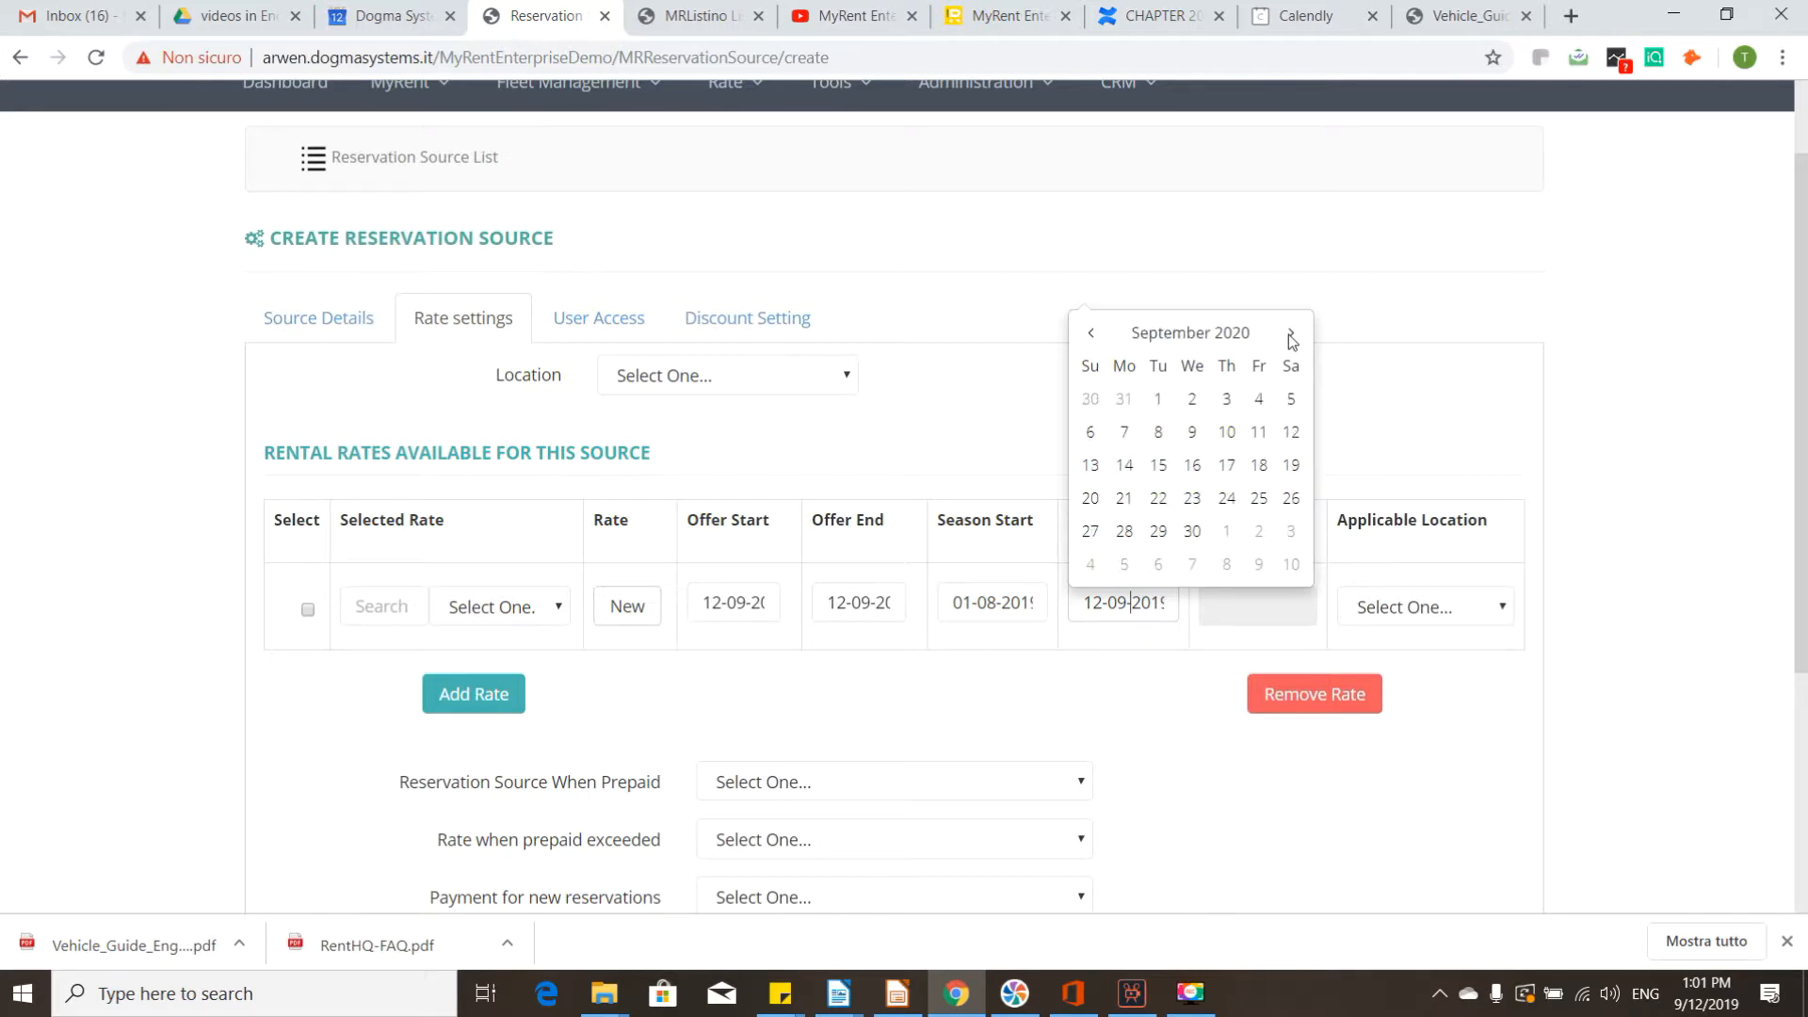
{"action": "left_click", "coordinate": [1290, 335]}
{"action": "left_click", "coordinate": [1290, 334]}
{"action": "left_click", "coordinate": [1290, 335]}
{"action": "left_click", "coordinate": [1290, 334]}
{"action": "left_click", "coordinate": [1290, 335]}
{"action": "left_click", "coordinate": [1290, 334]}
{"action": "left_click", "coordinate": [1290, 334]}
{"action": "left_click", "coordinate": [1290, 334]}
Set the rate's season end date to 12-09-2029 by changing its year
{"action": "left_click_drag", "start_coordinate": [1150, 603], "coordinate": [1178, 605]}
{"action": "type", "text": "2"}
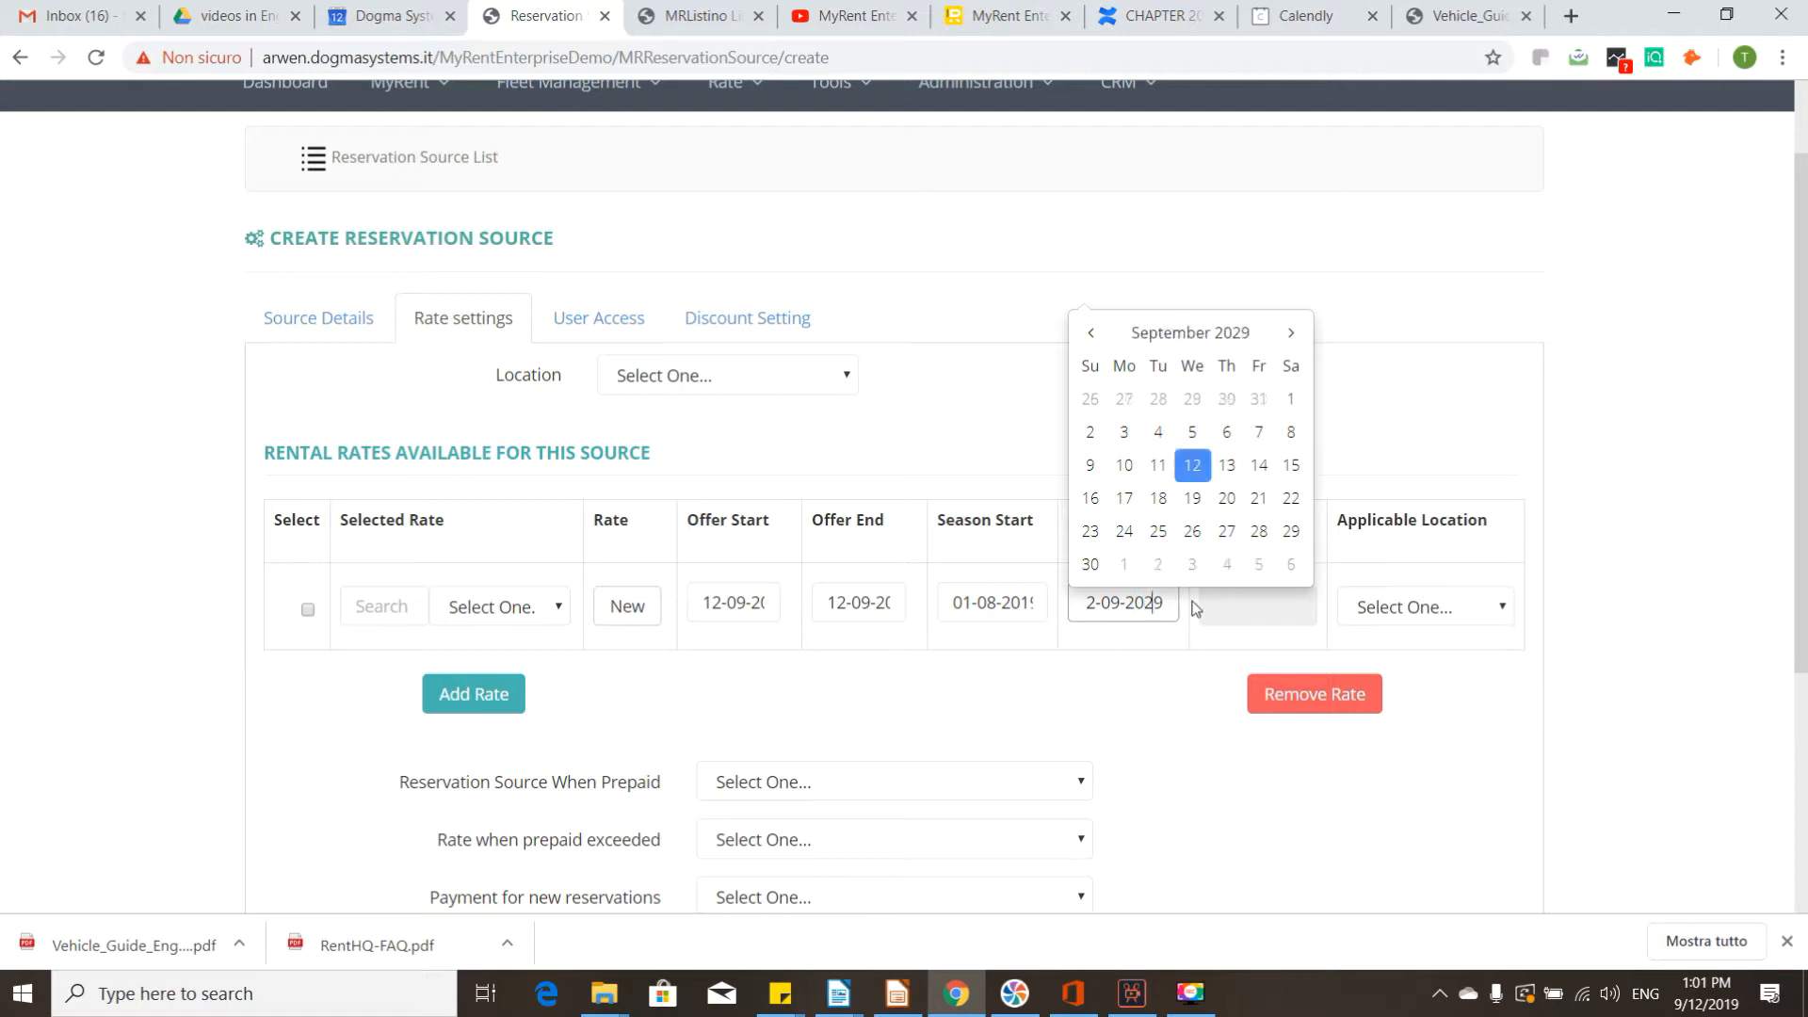
{"action": "left_click", "coordinate": [1200, 696]}
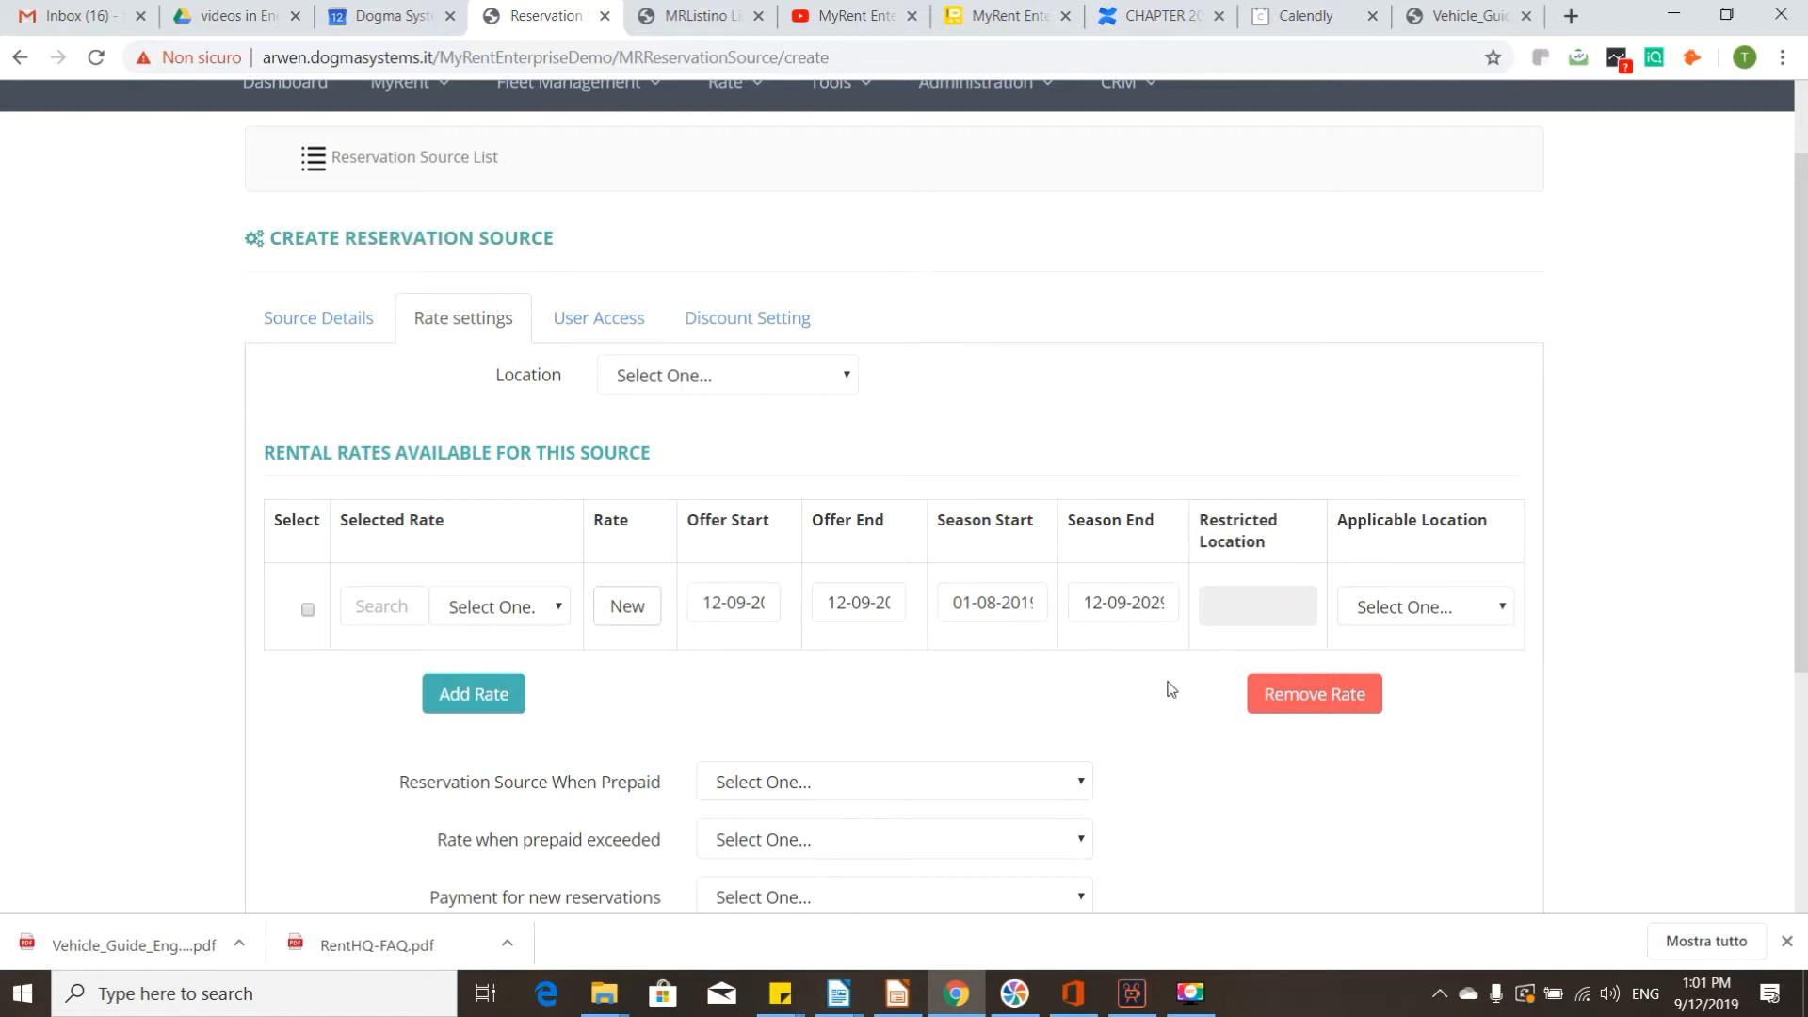
Set the rate's offer start date to 1 August 2019
{"action": "left_click", "coordinate": [742, 602]}
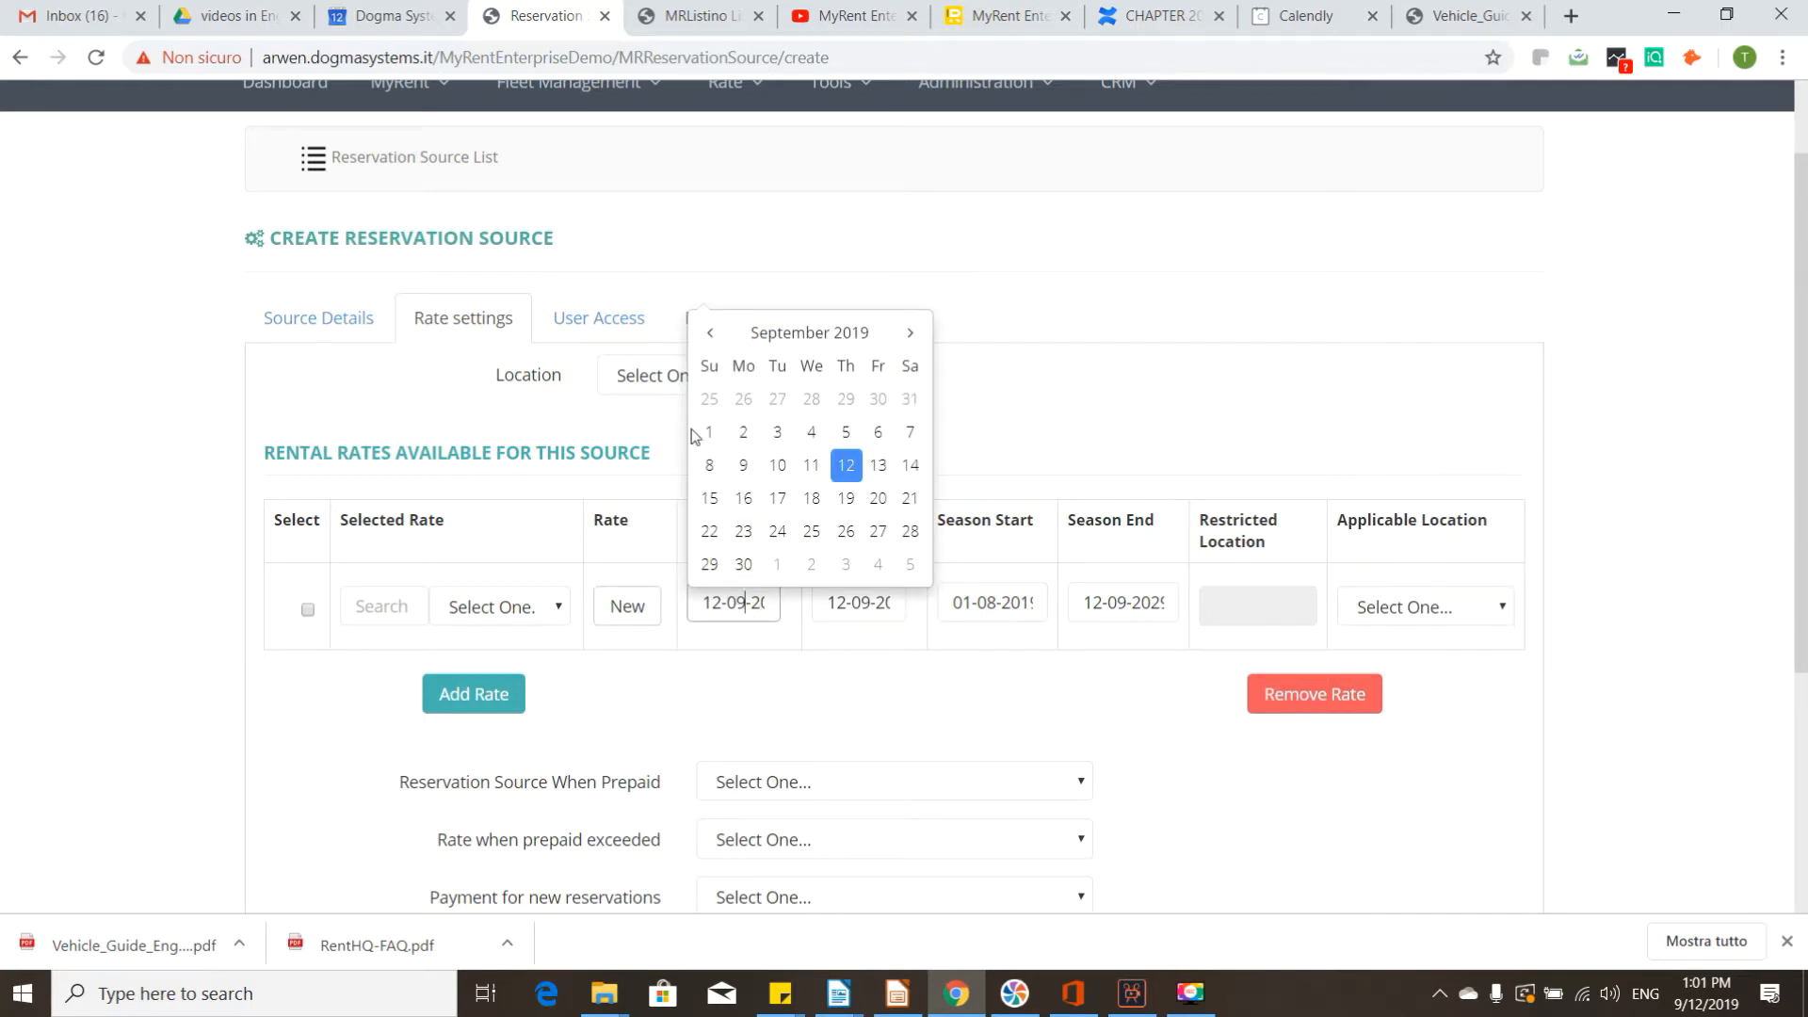
{"action": "left_click", "coordinate": [711, 333]}
{"action": "left_click", "coordinate": [845, 414]}
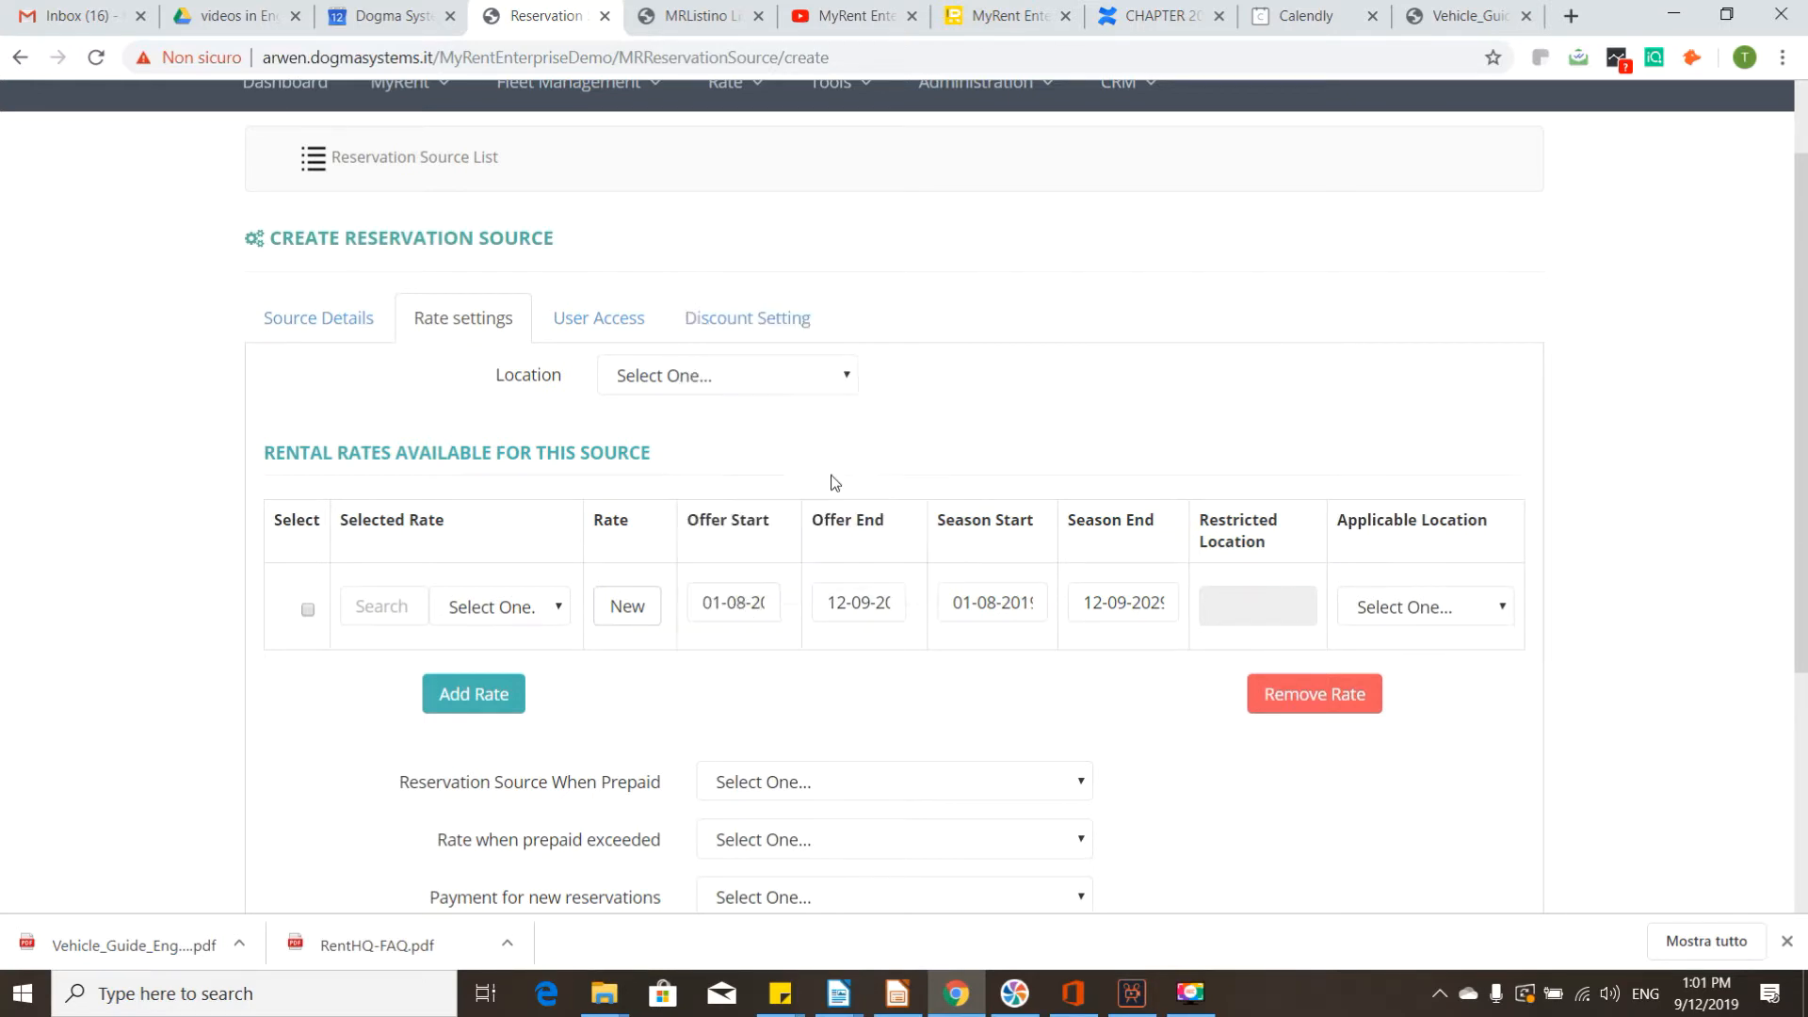
Change the year of the rate's season start date to 2029, keeping 01-08 as day and month
{"action": "left_click", "coordinate": [831, 601]}
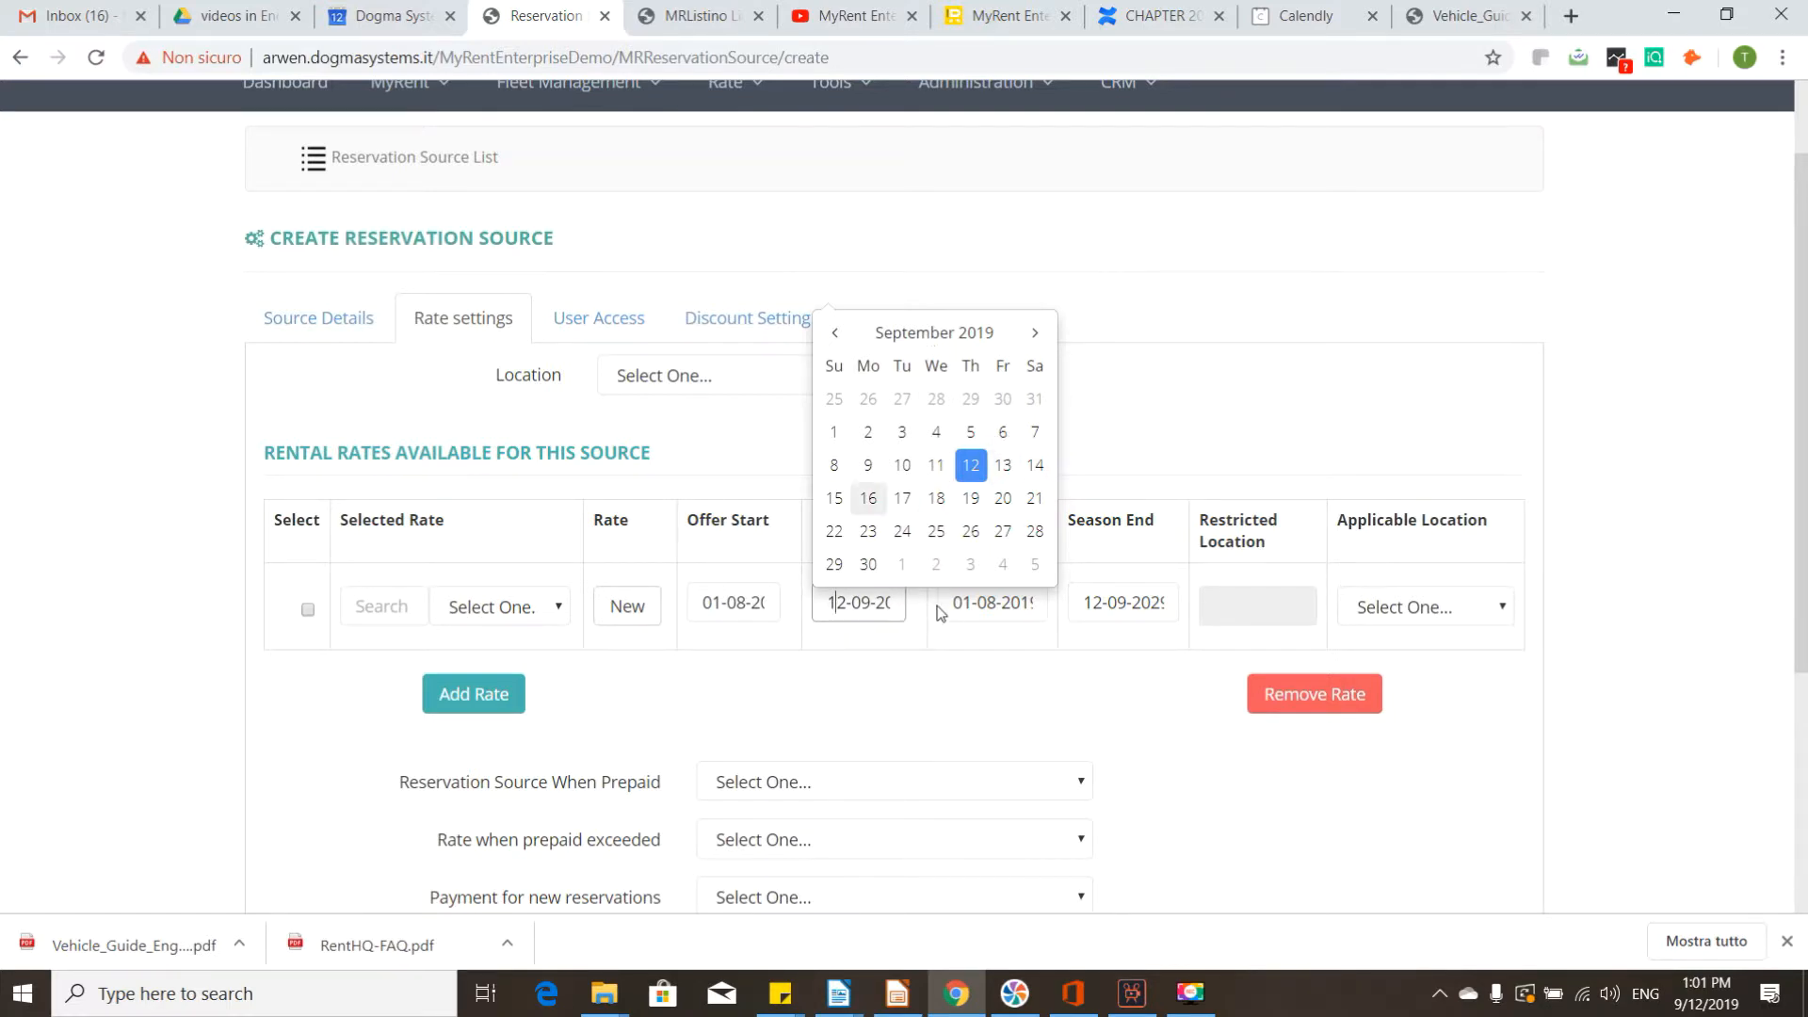
{"action": "left_click", "coordinate": [1013, 607]}
{"action": "key", "text": "Right"}
{"action": "key", "text": "Right"}
{"action": "key", "text": "Right"}
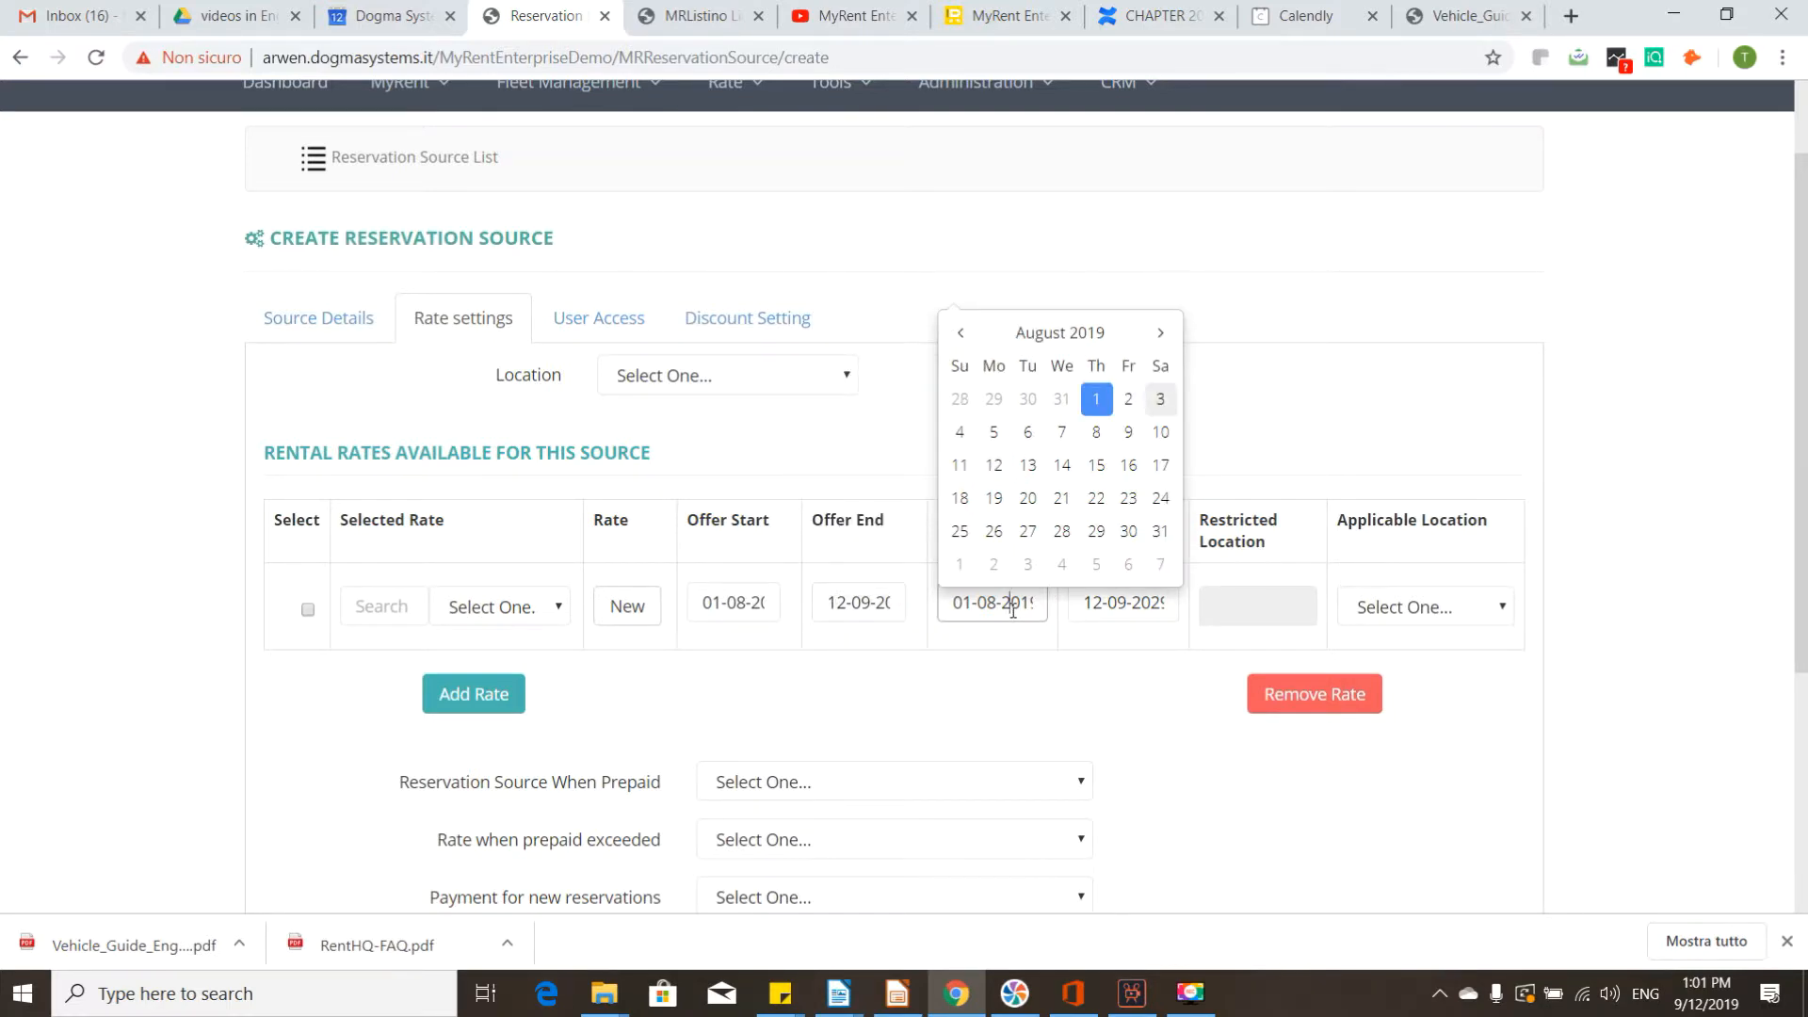
{"action": "key", "text": "BackSpace"}
{"action": "key", "text": "Right"}
{"action": "key", "text": "BackSpace"}
{"action": "key", "text": "BackSpace"}
{"action": "type", "text": "2029"}
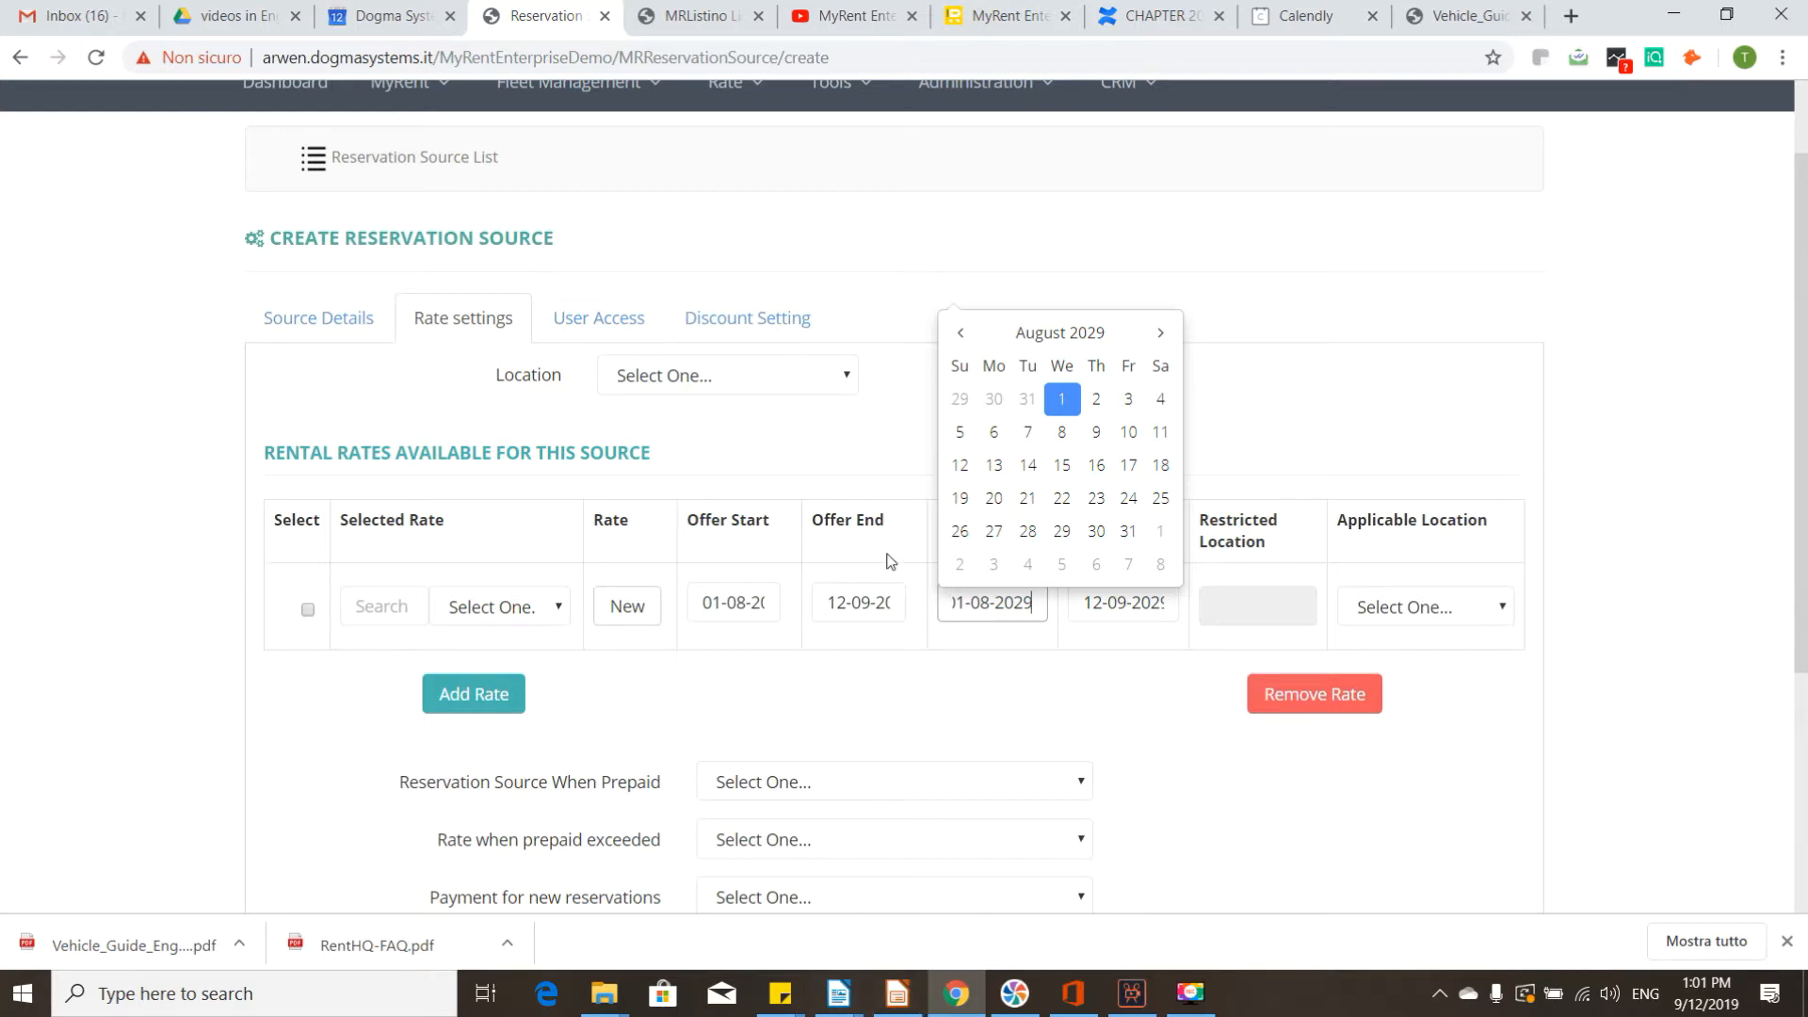
{"action": "left_click", "coordinate": [834, 471]}
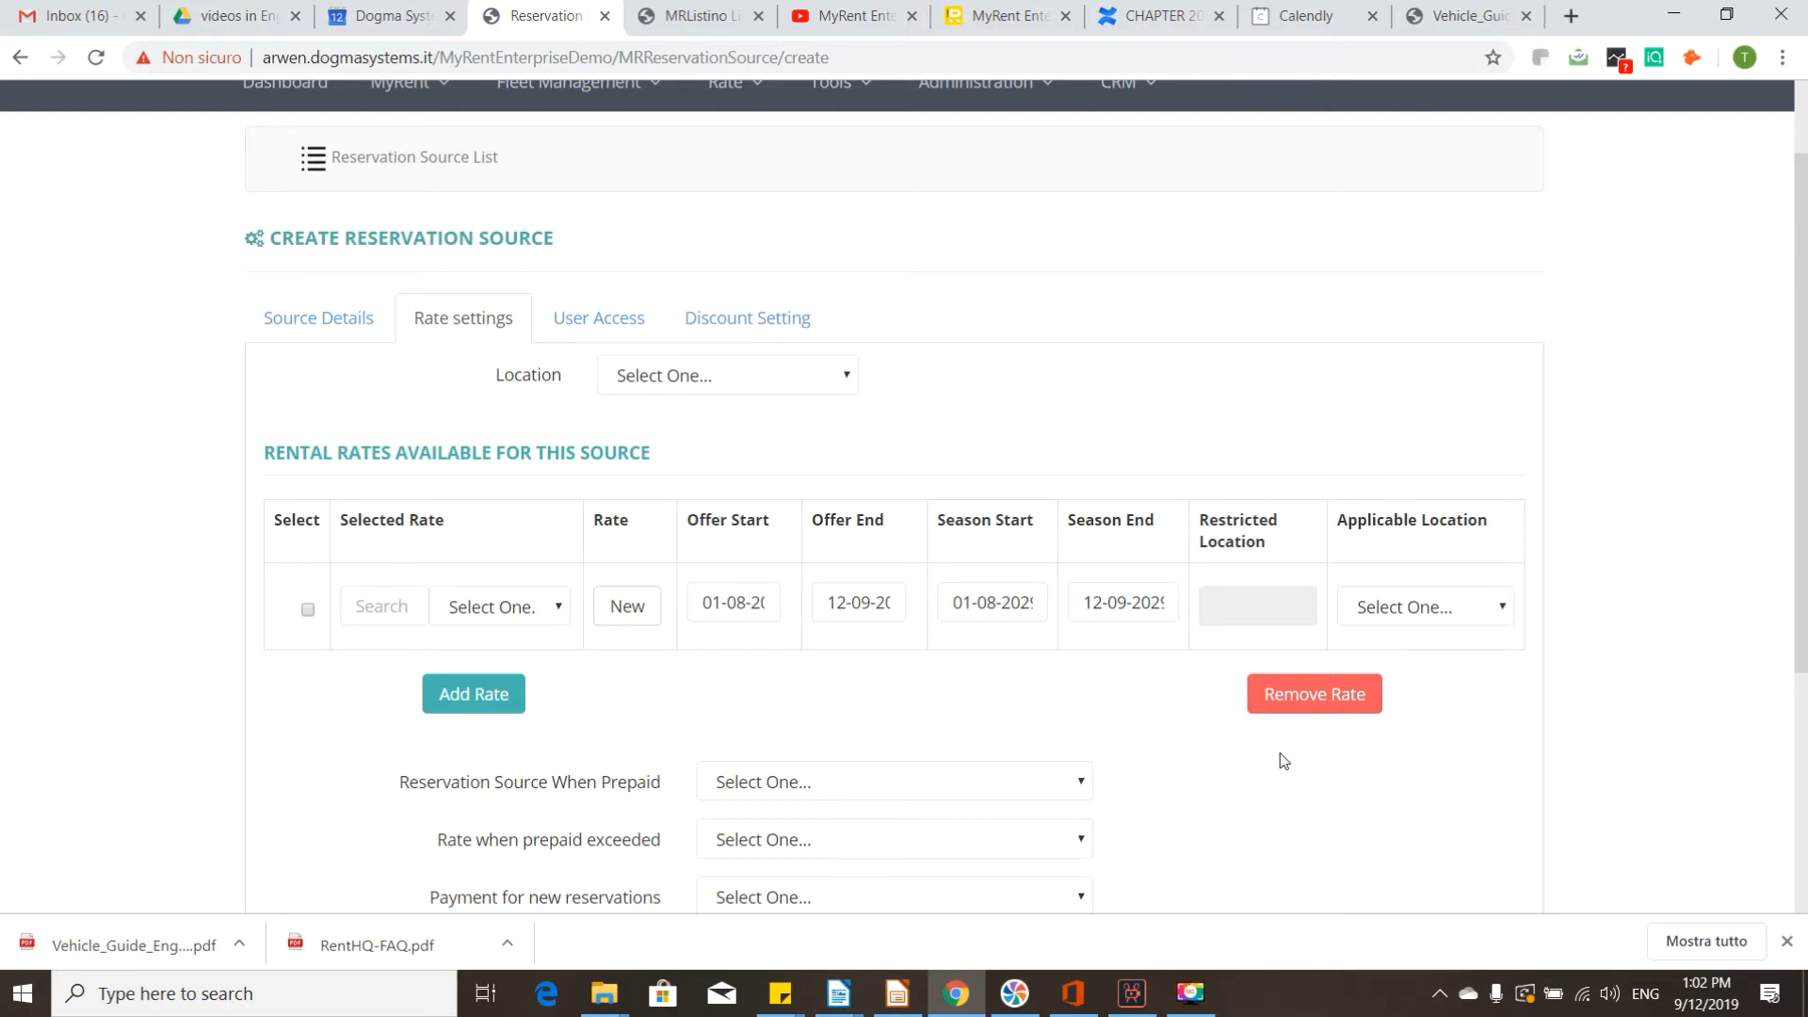
{"action": "scroll", "coordinate": [920, 666], "scroll_direction": "down", "scroll_amount": 2}
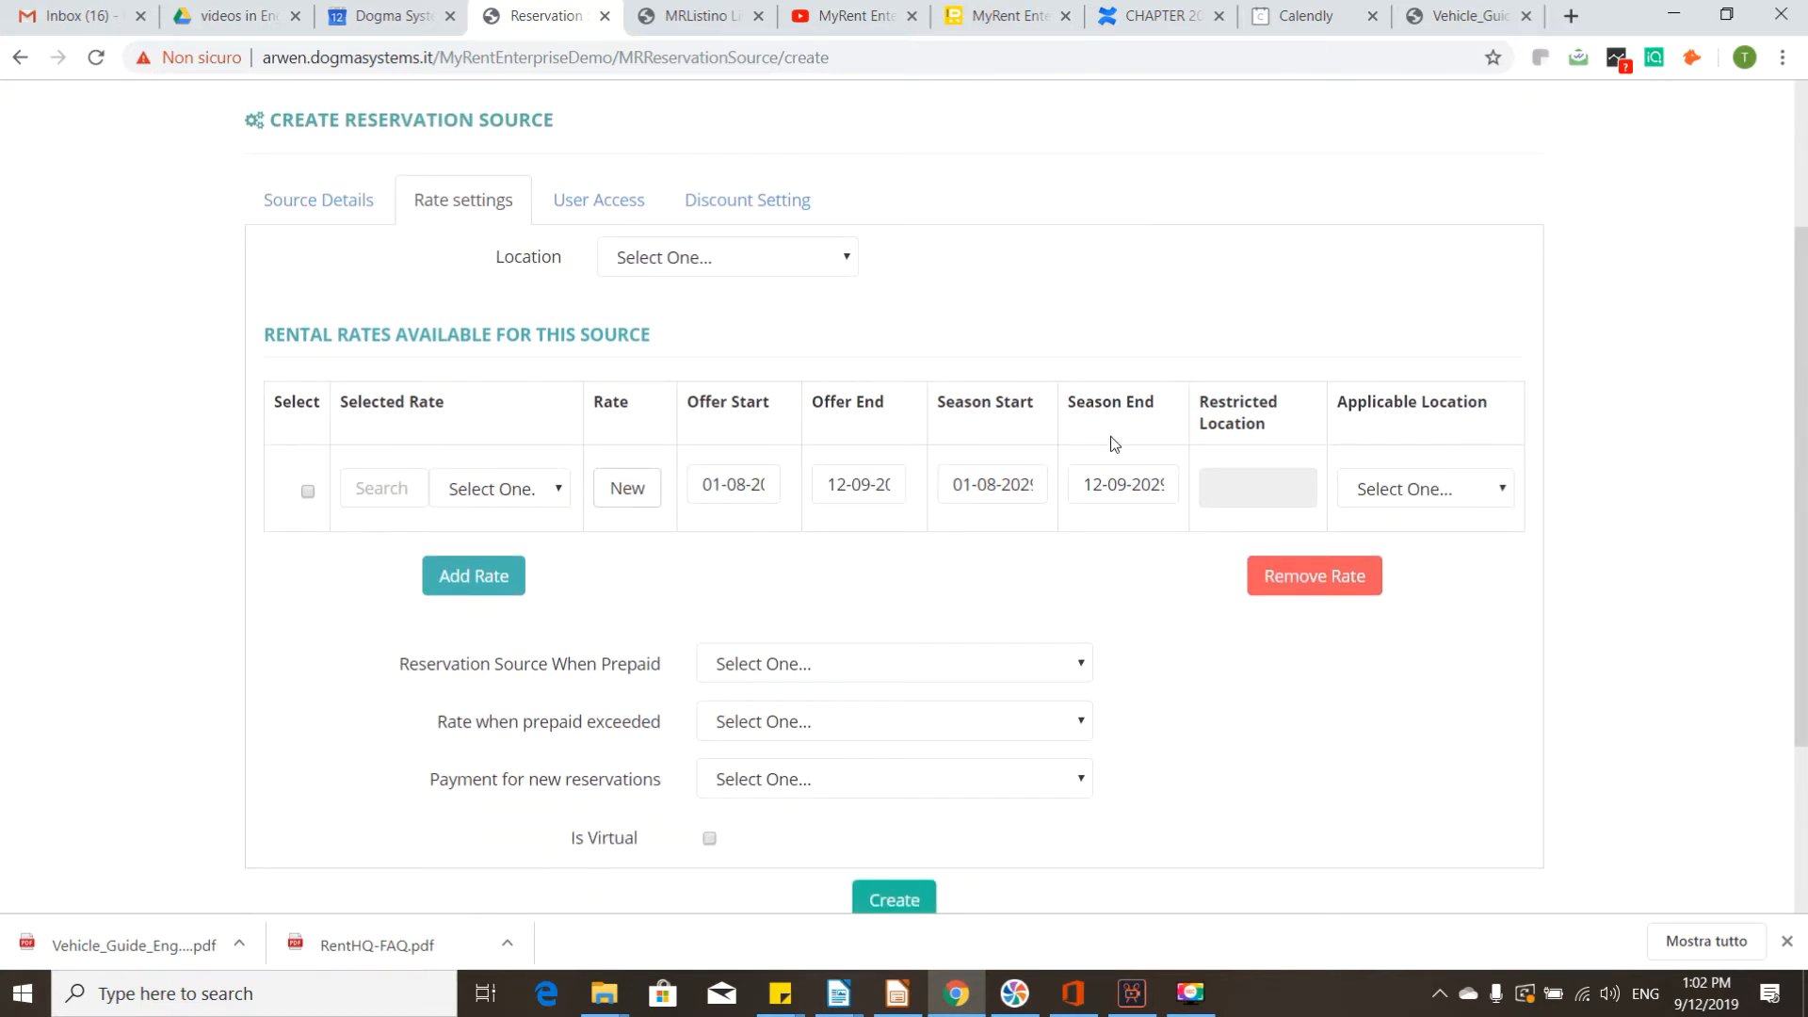
Check the choices offered for the reservation source when prepaid and for the rate when prepaid exceeded
{"action": "left_click", "coordinate": [871, 675]}
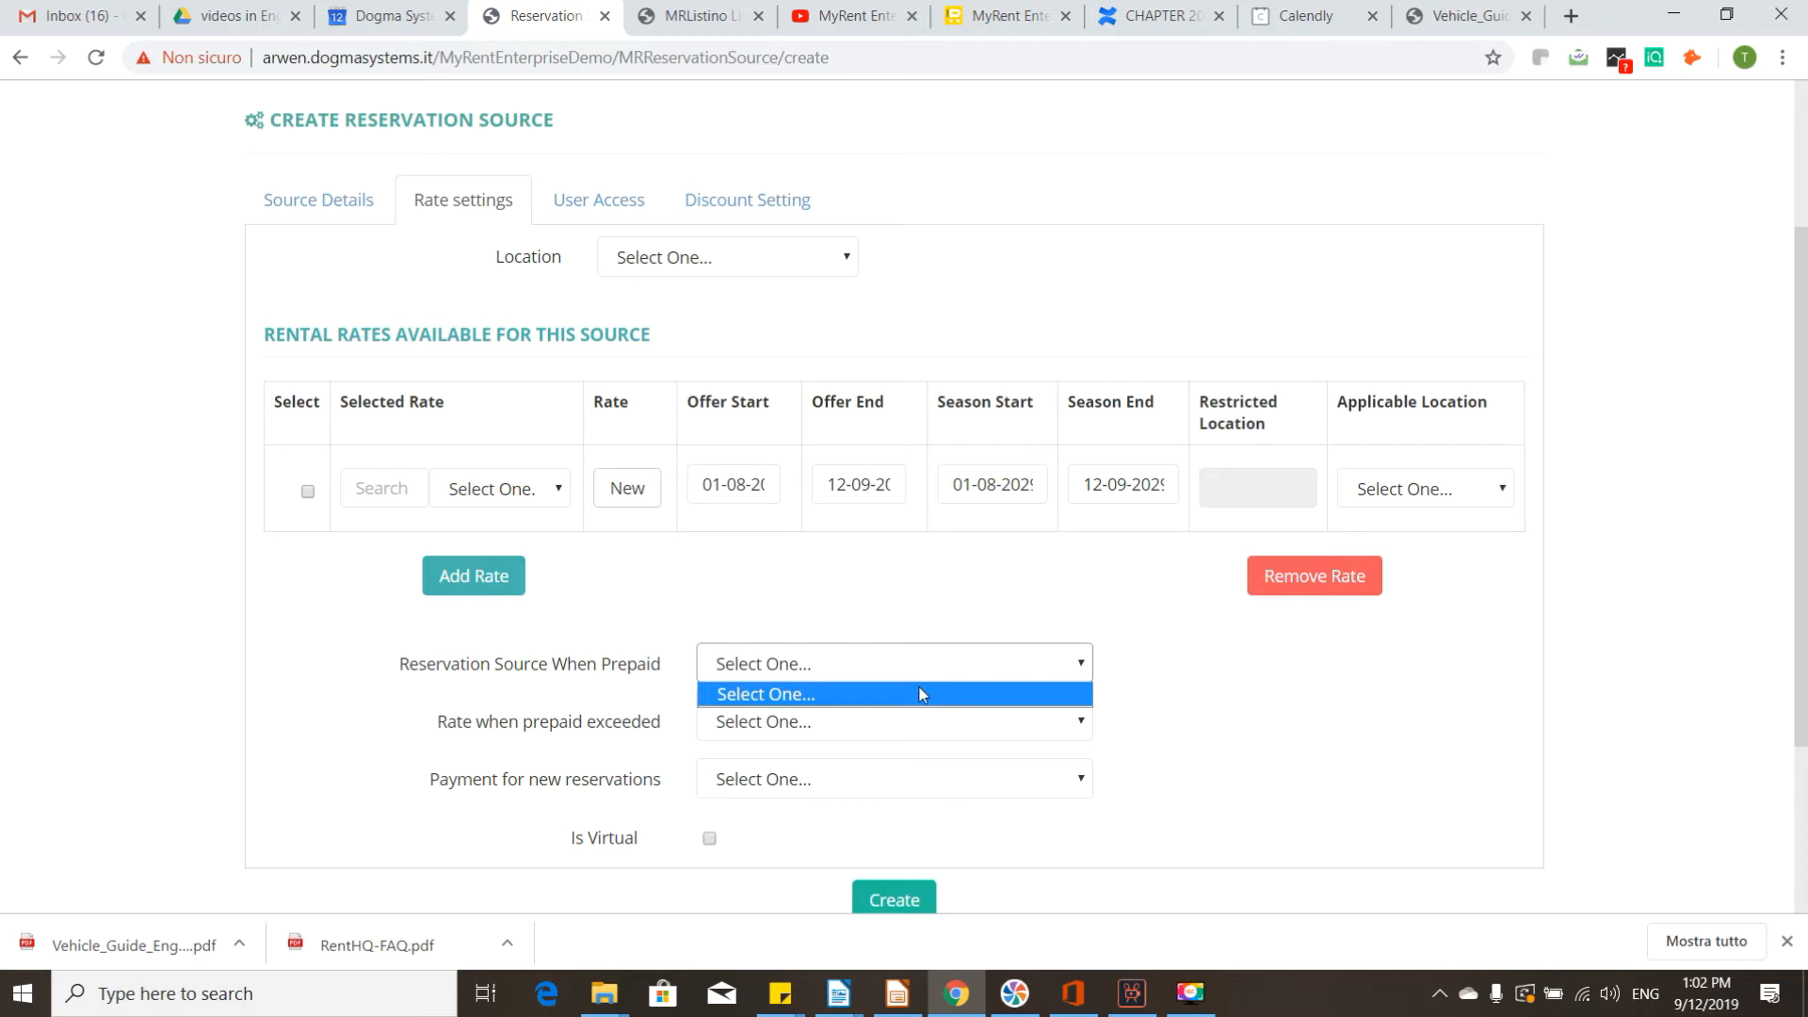
{"action": "left_click", "coordinate": [827, 629]}
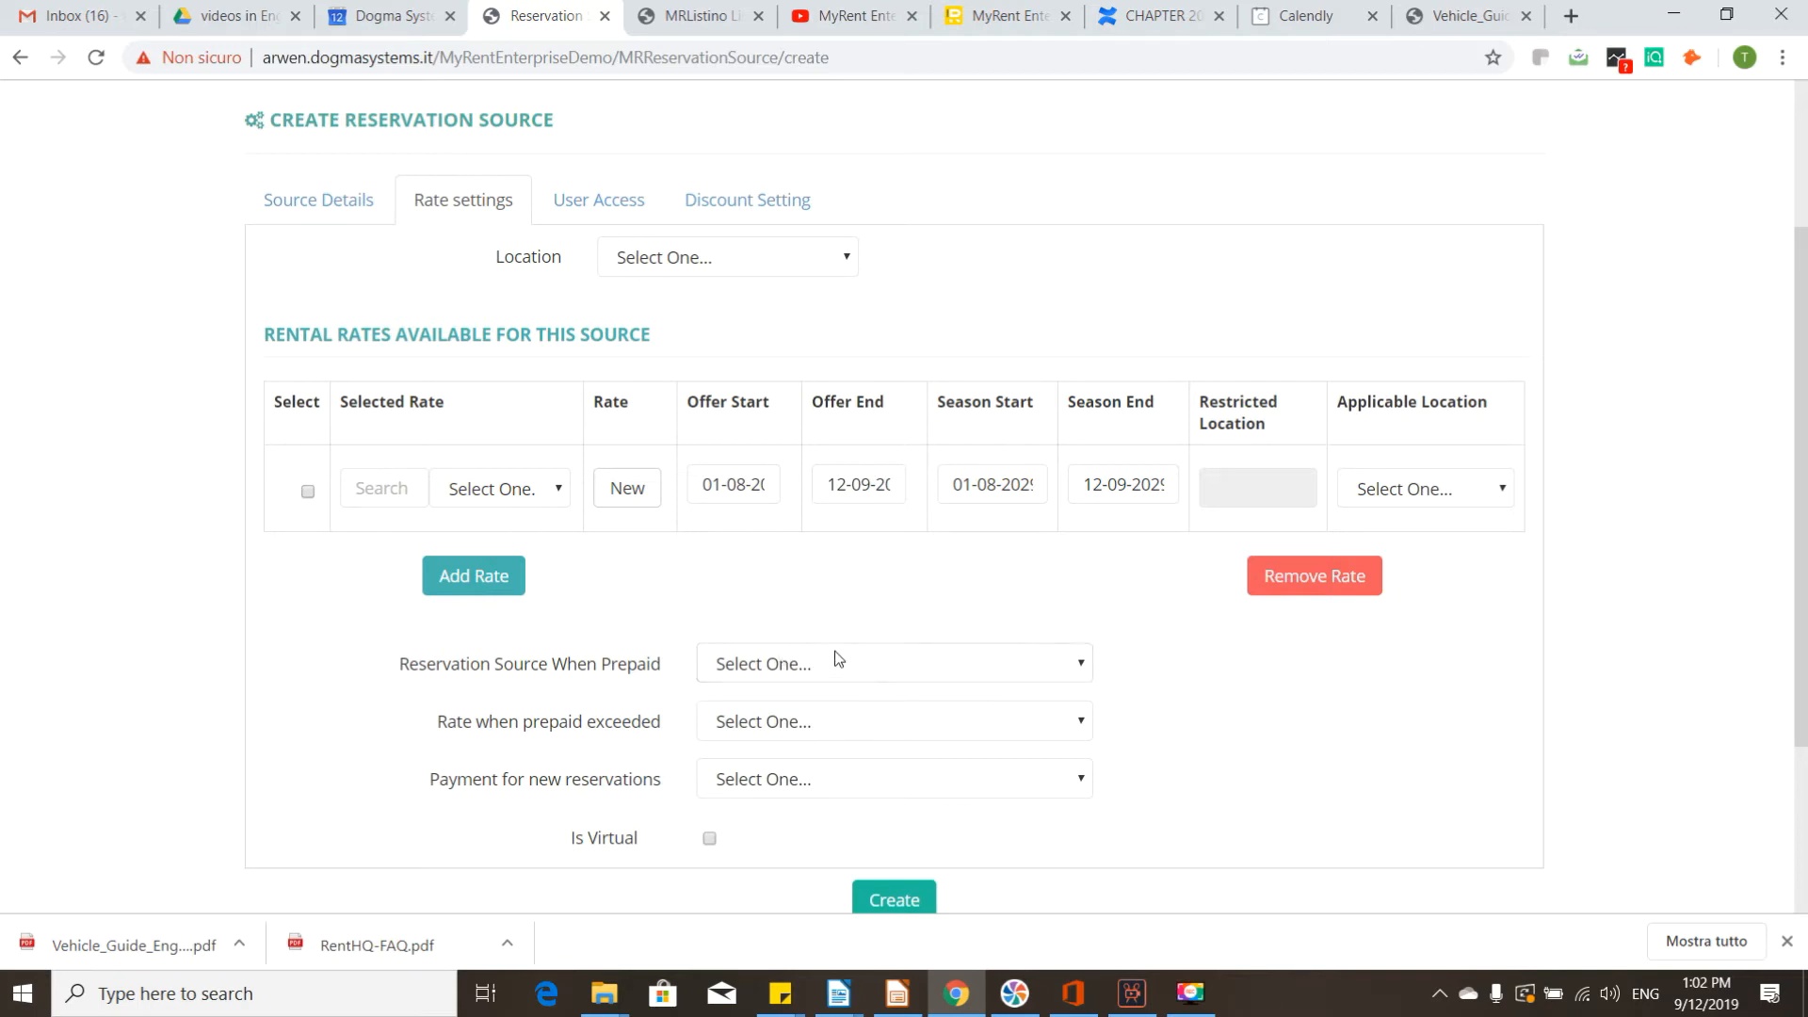
{"action": "scroll", "coordinate": [835, 657], "scroll_direction": "down", "scroll_amount": 1}
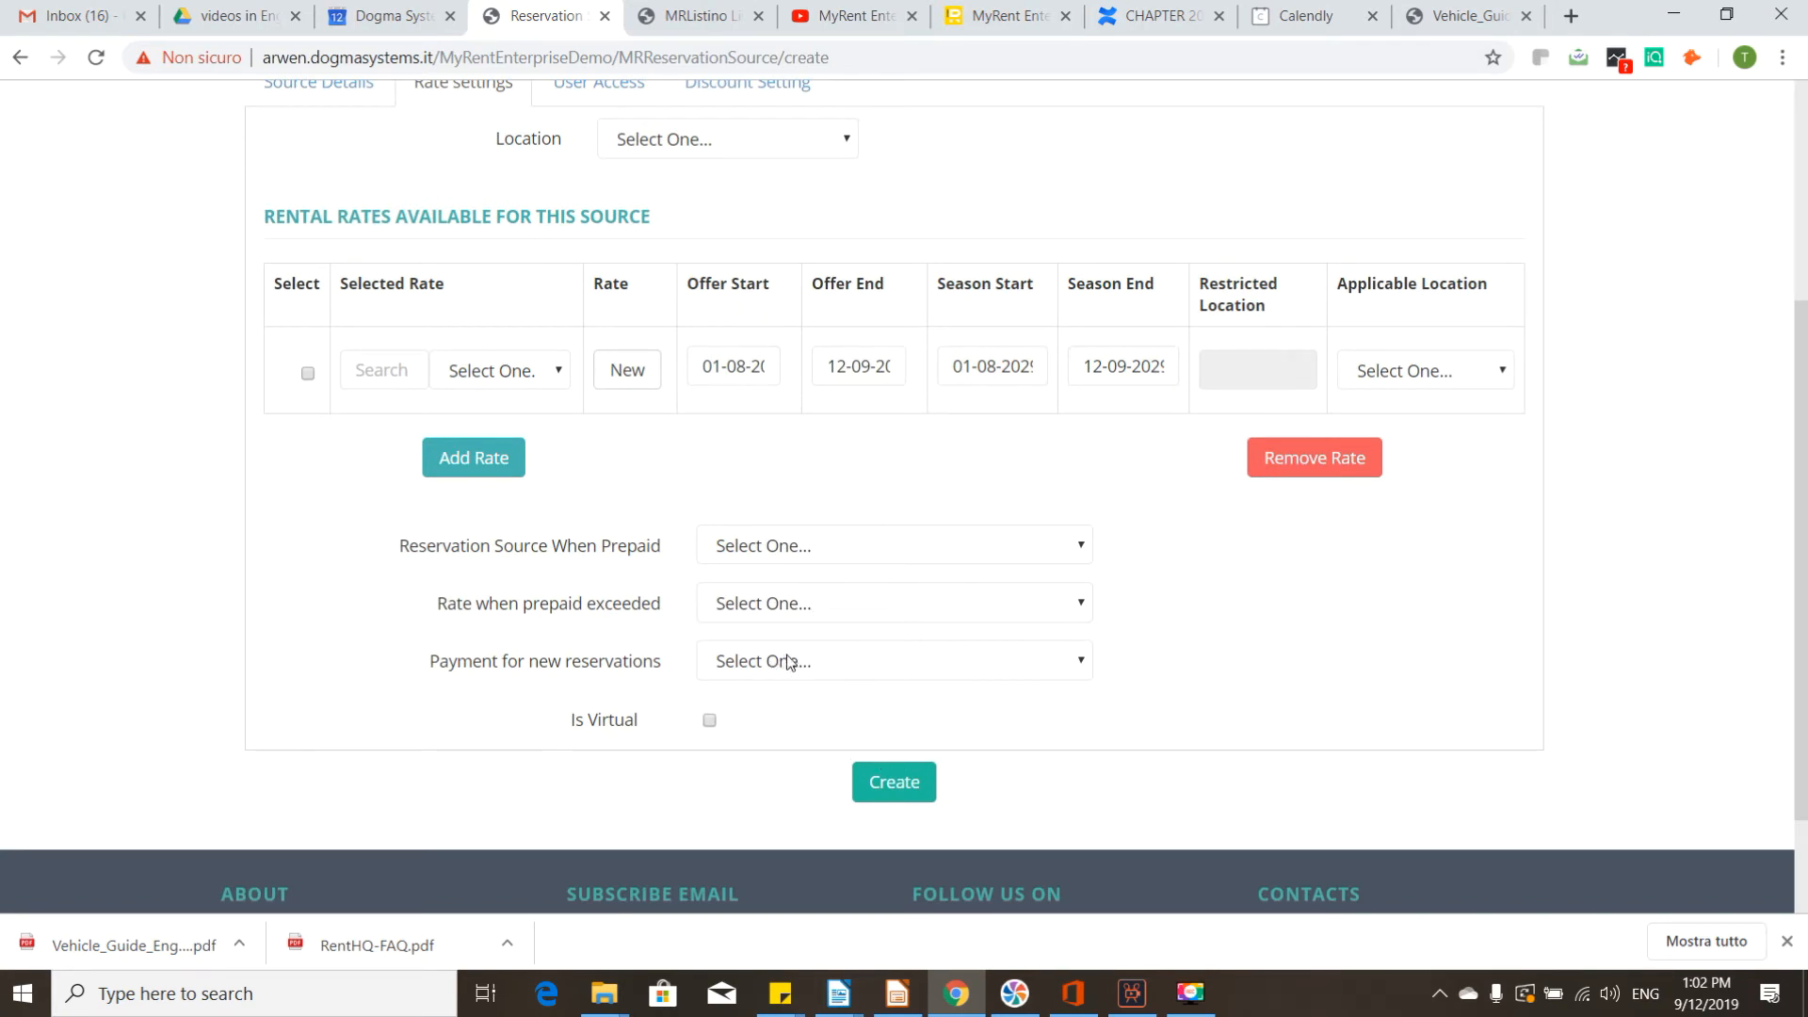
{"action": "left_click", "coordinate": [839, 599]}
{"action": "left_click", "coordinate": [1241, 642]}
{"action": "scroll", "coordinate": [952, 646], "scroll_direction": "down", "scroll_amount": 1}
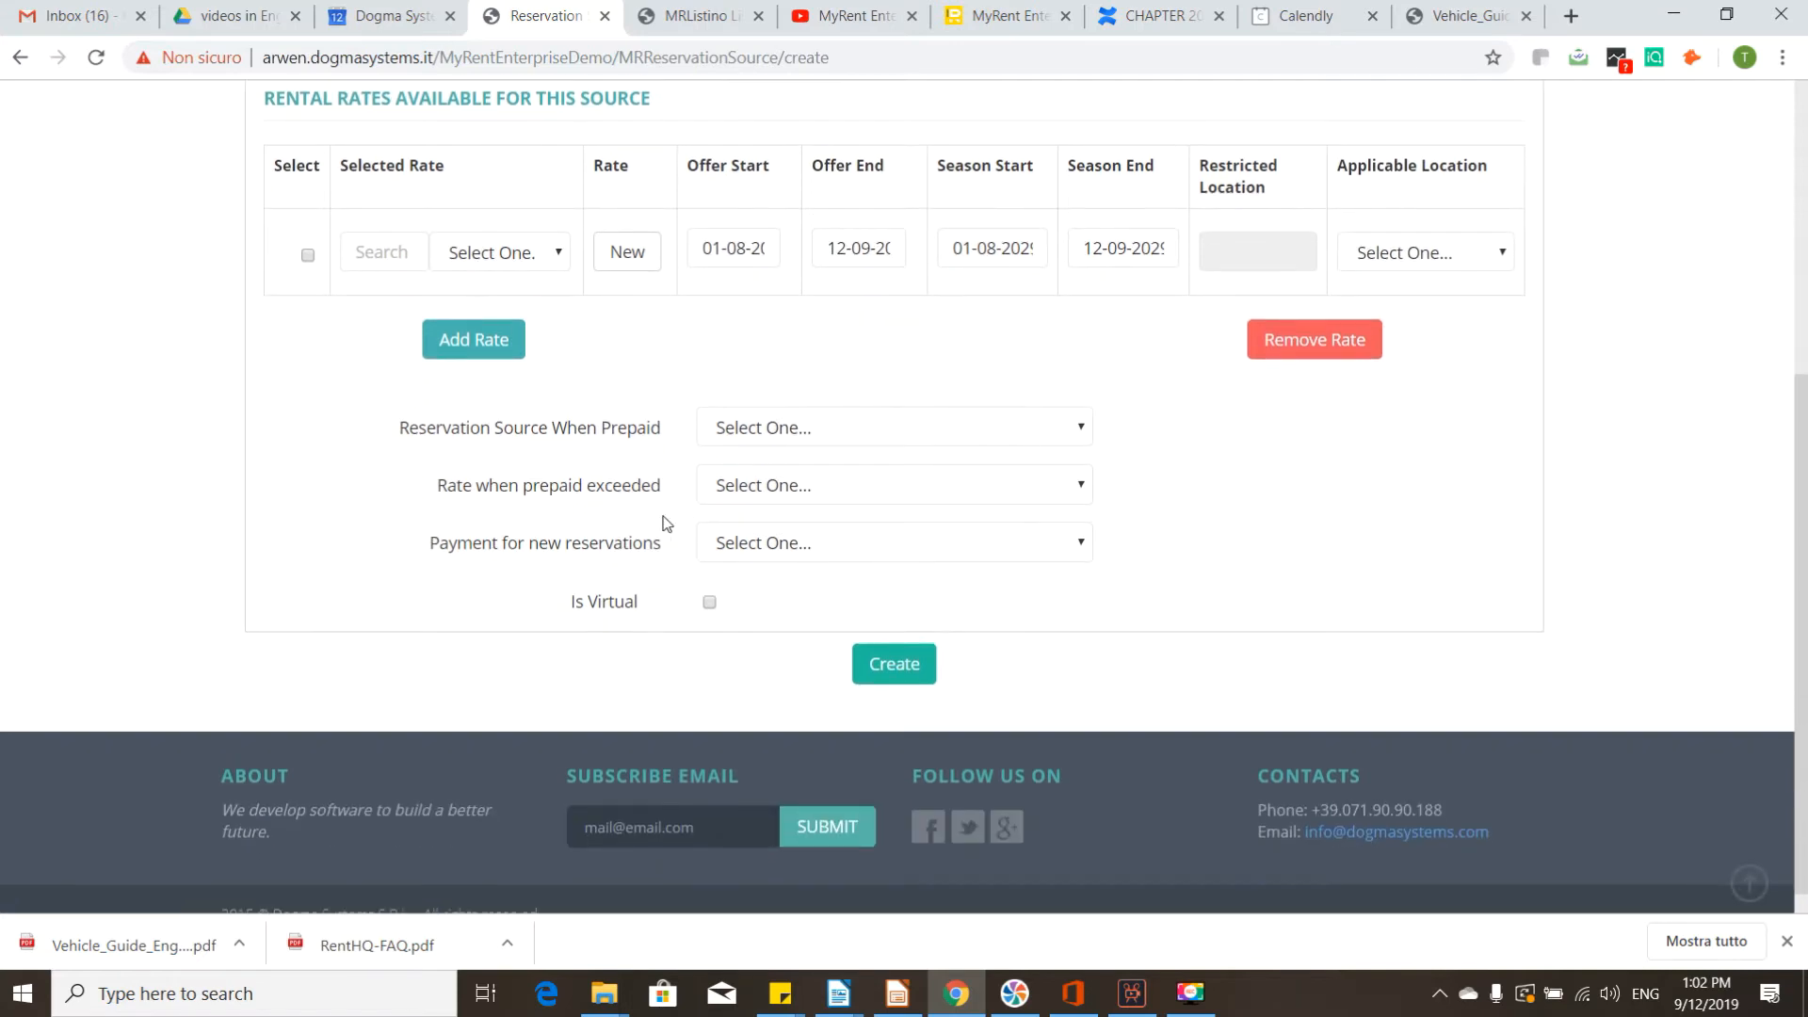
Mark the reservation source as virtual and check the choices for its master reservation source
{"action": "left_click", "coordinate": [709, 601]}
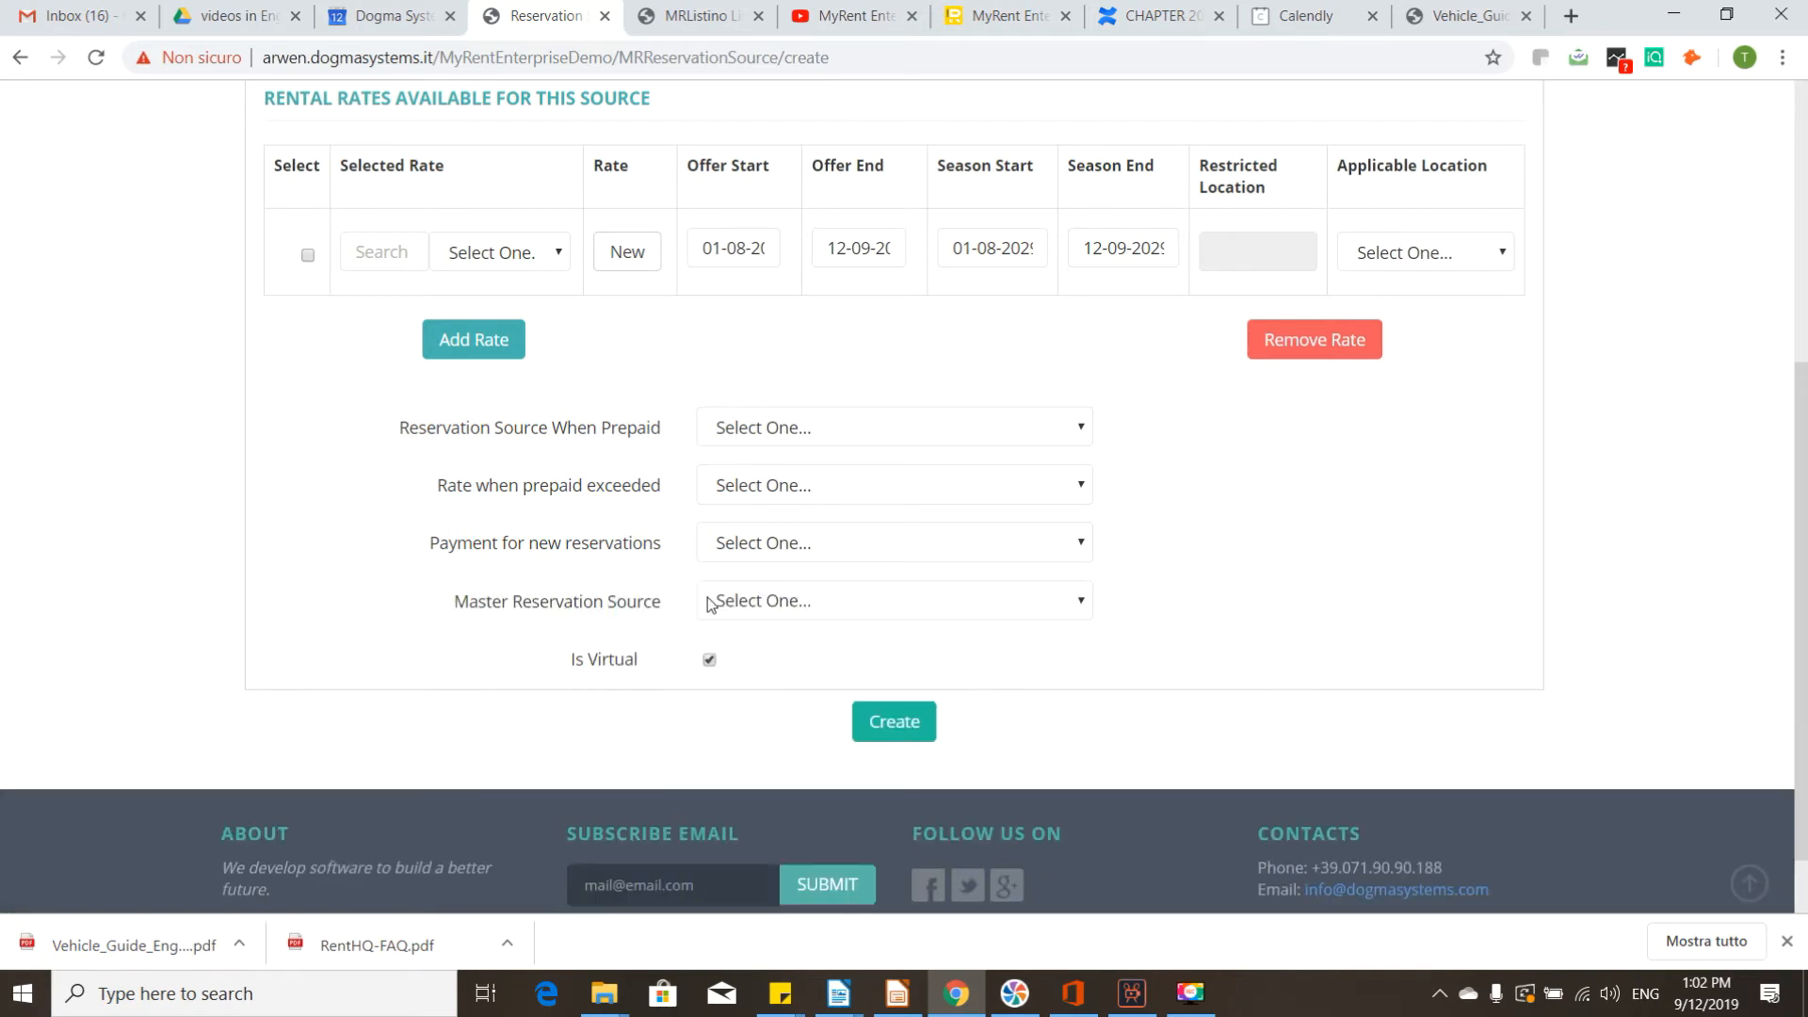
{"action": "left_click", "coordinate": [793, 607]}
{"action": "left_click", "coordinate": [535, 597]}
{"action": "double_click", "coordinate": [522, 603]}
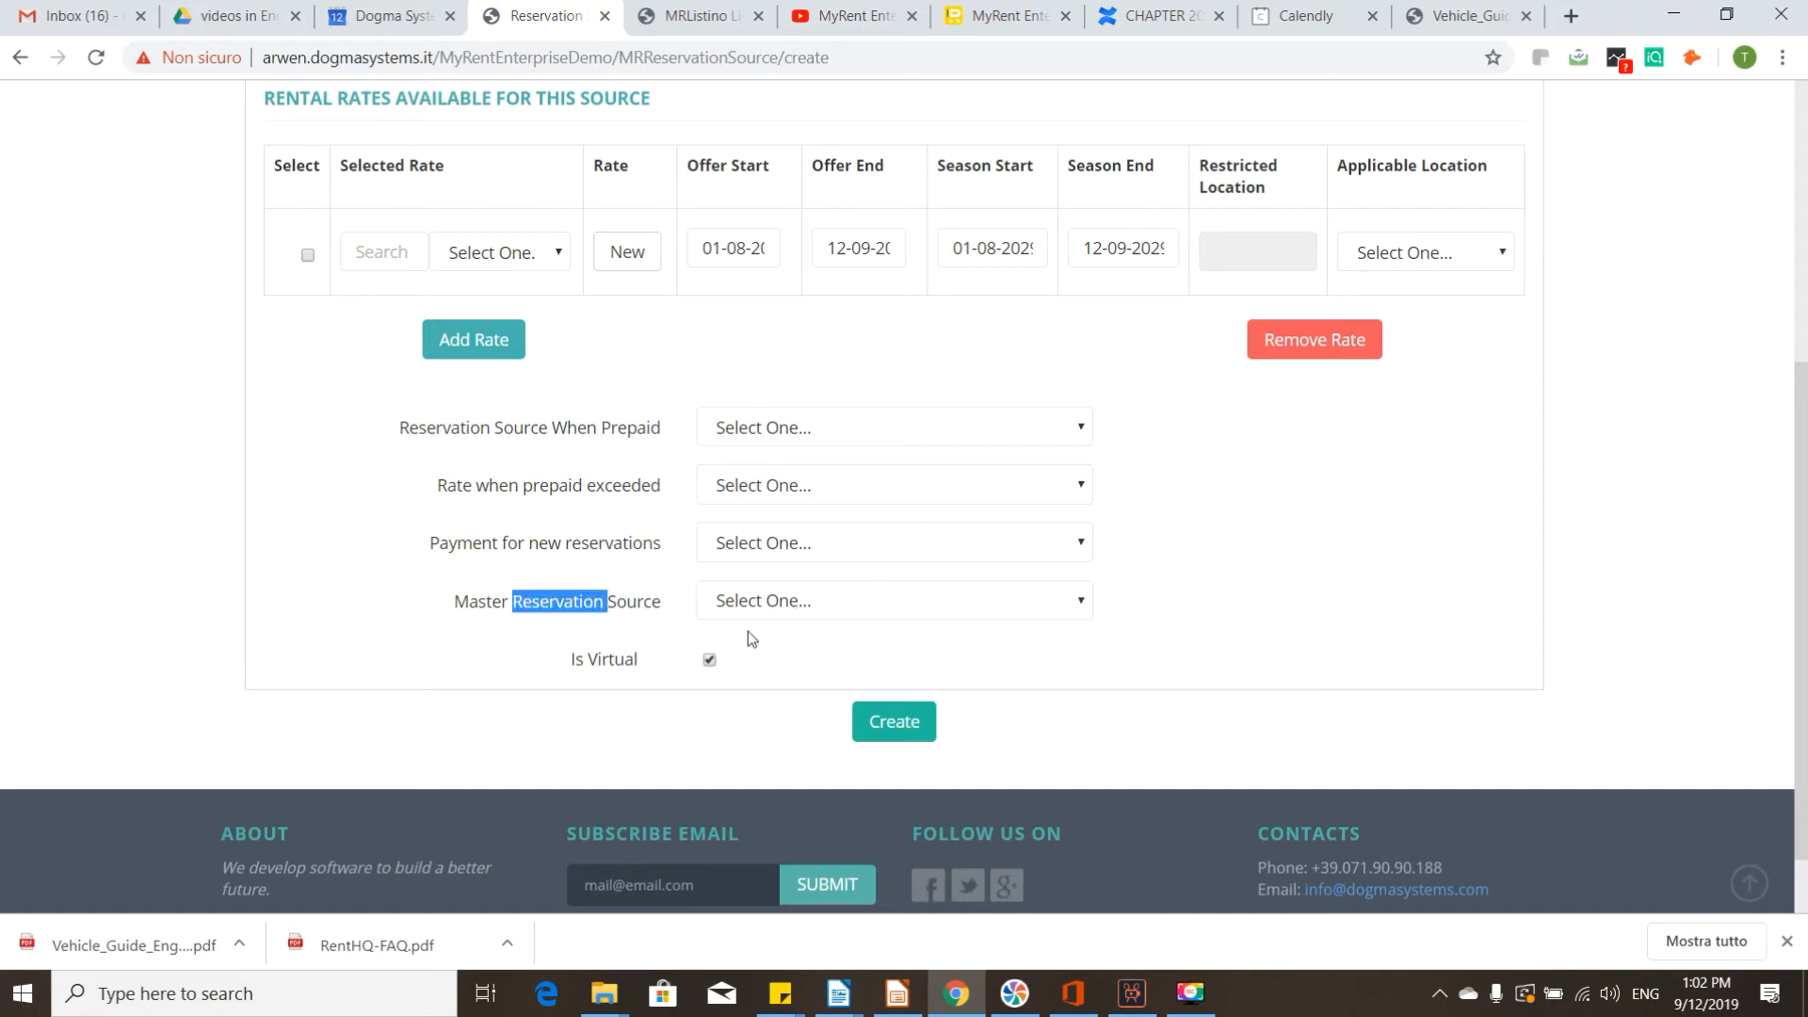
{"action": "double_click", "coordinate": [851, 624]}
{"action": "left_click", "coordinate": [830, 595]}
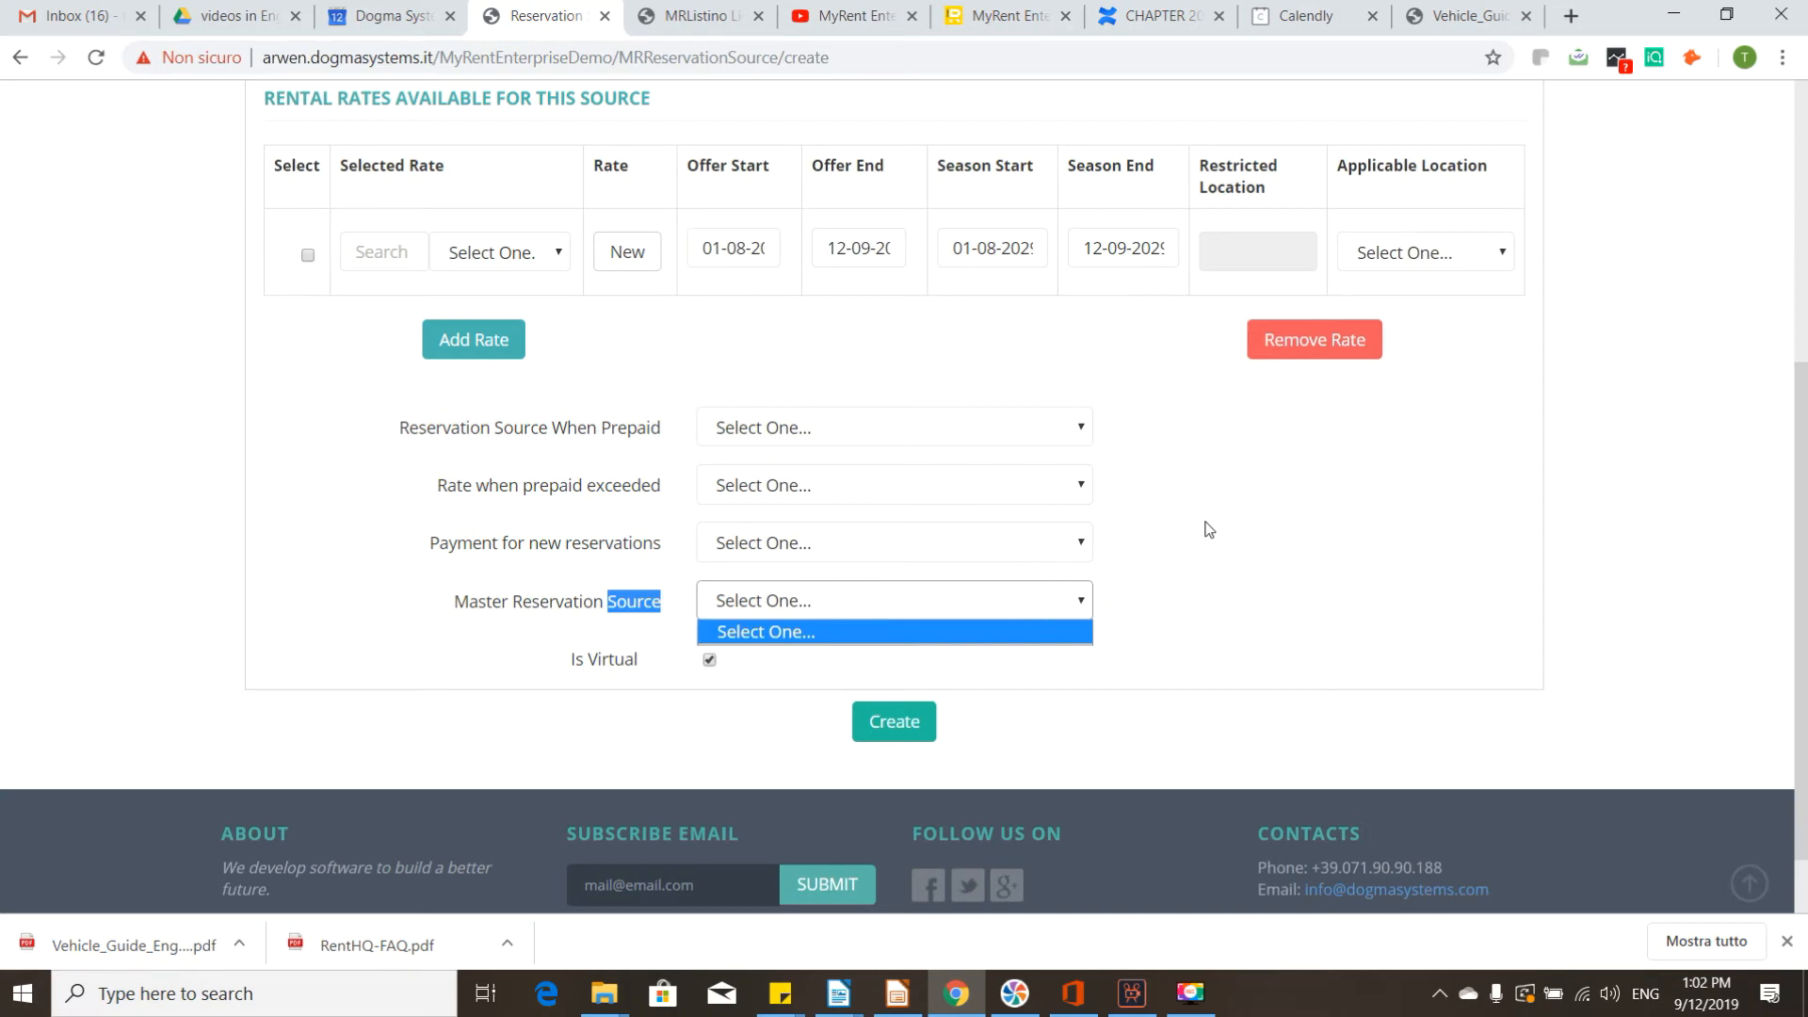
{"action": "left_click", "coordinate": [1168, 585]}
Look at the user access settings for the new reservation source
{"action": "scroll", "coordinate": [930, 490], "scroll_direction": "up", "scroll_amount": 1}
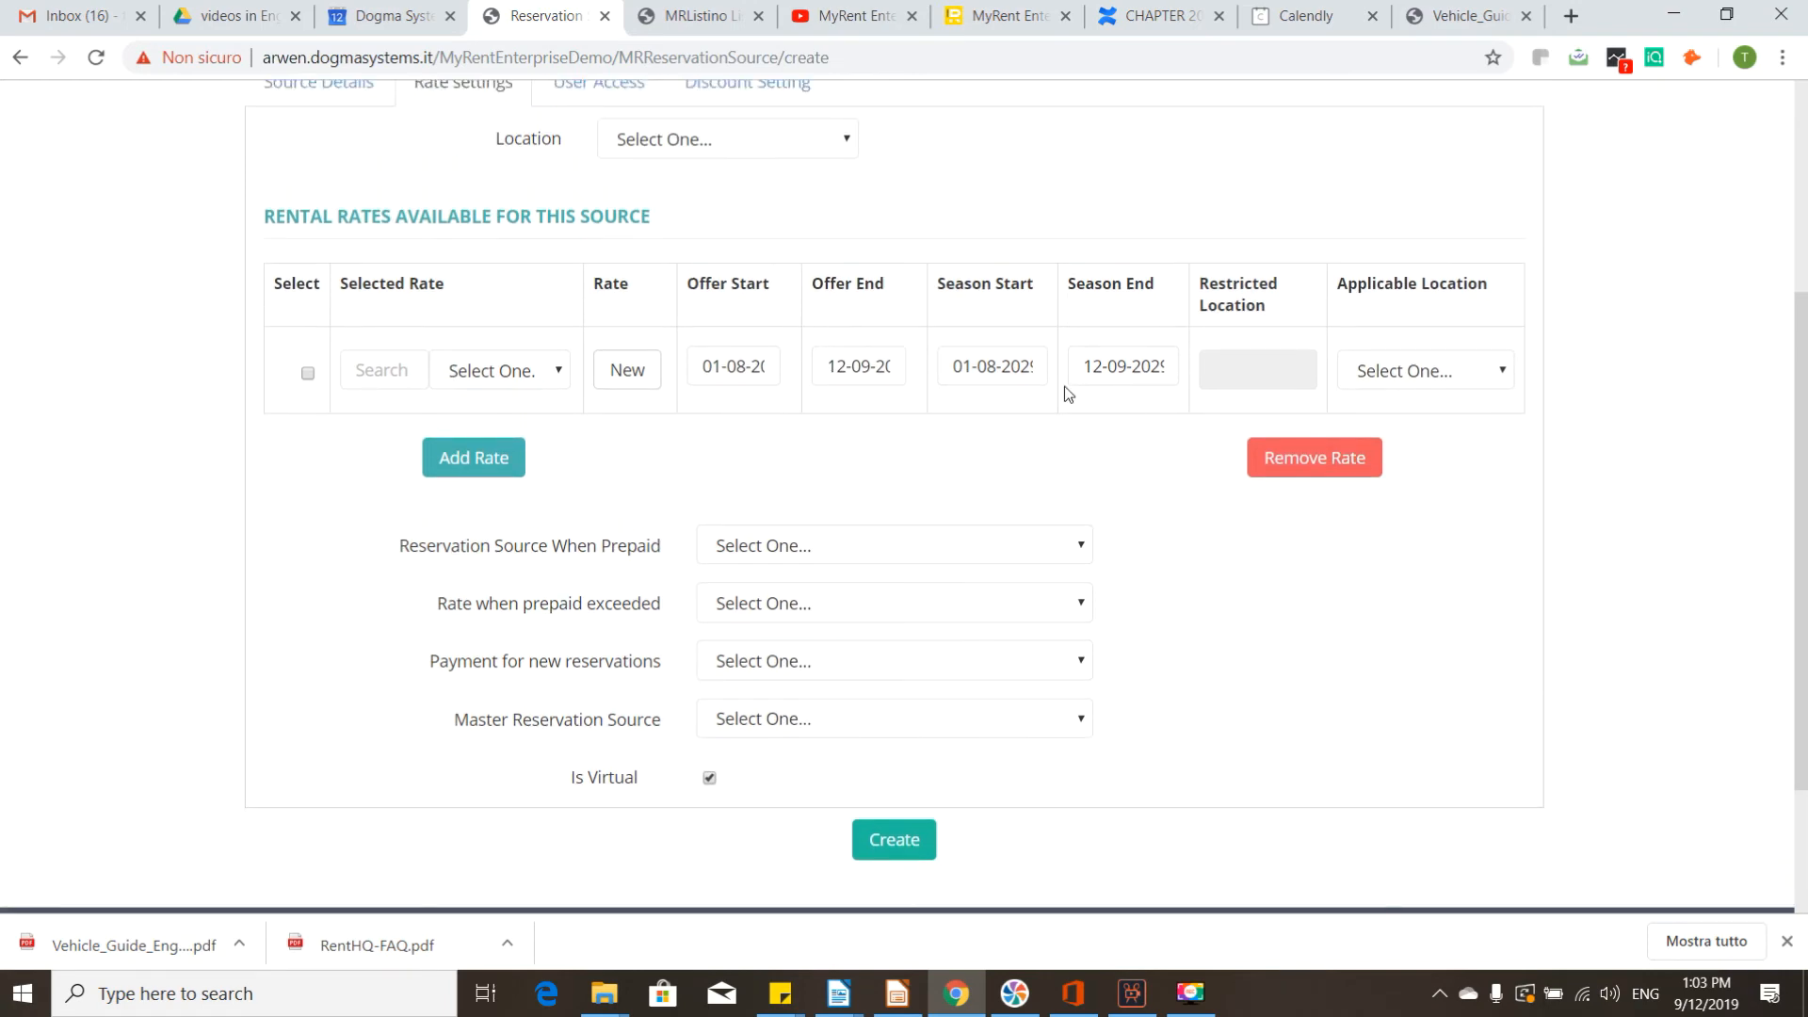
{"action": "scroll", "coordinate": [1061, 392], "scroll_direction": "up", "scroll_amount": 3}
{"action": "scroll", "coordinate": [1167, 524], "scroll_direction": "down", "scroll_amount": 3}
{"action": "scroll", "coordinate": [775, 383], "scroll_direction": "up", "scroll_amount": 3}
{"action": "left_click", "coordinate": [613, 324]}
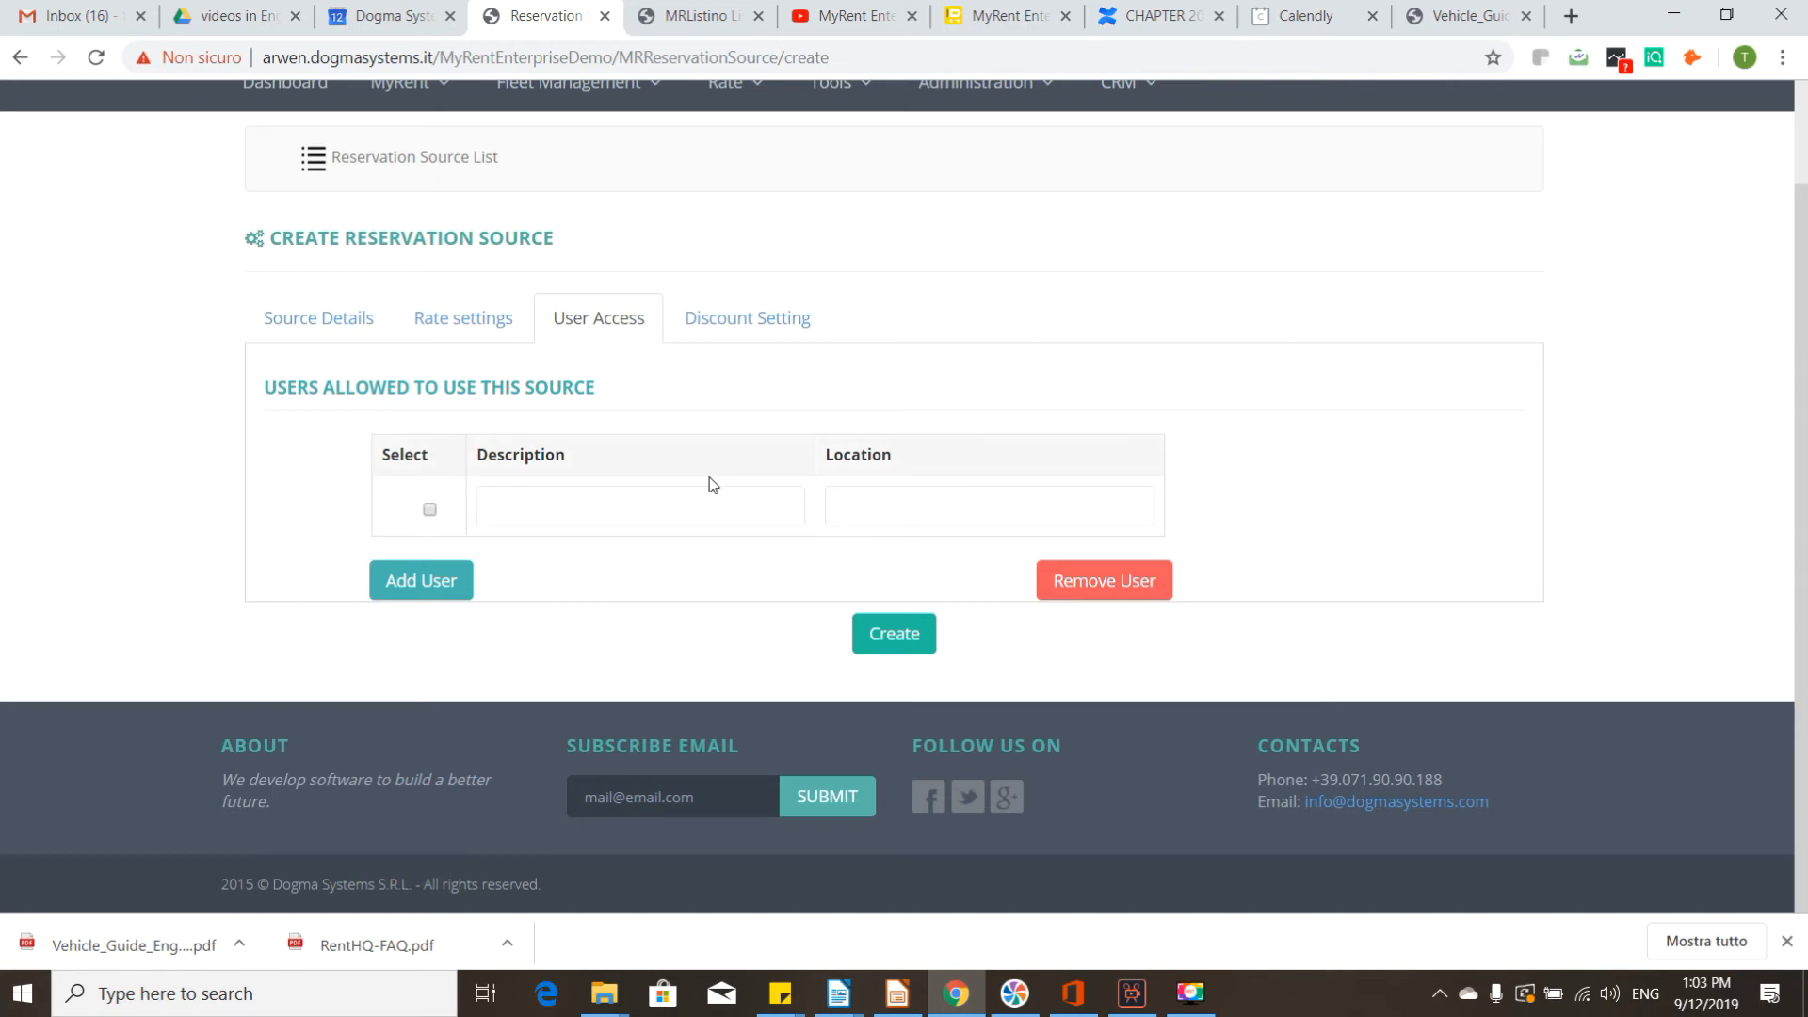
Examine the discount settings, including the location and group choices of the discount row
{"action": "left_click", "coordinate": [725, 315]}
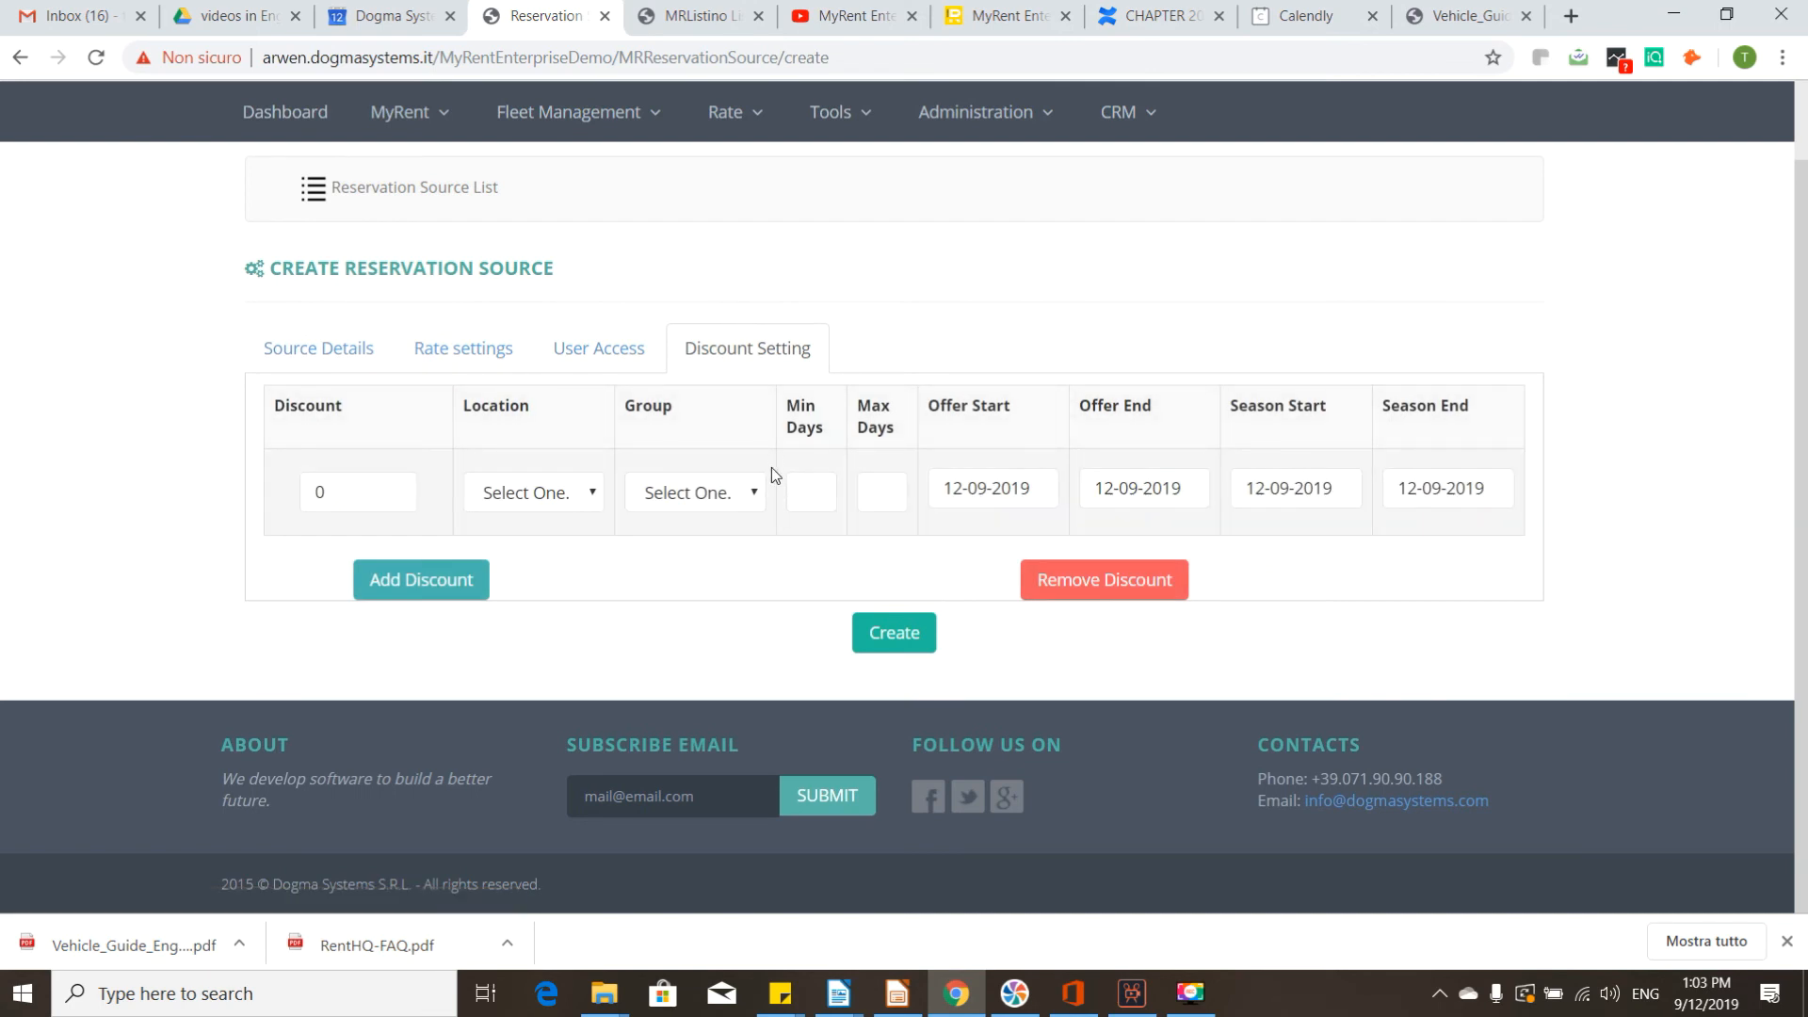
{"action": "left_click", "coordinate": [552, 497]}
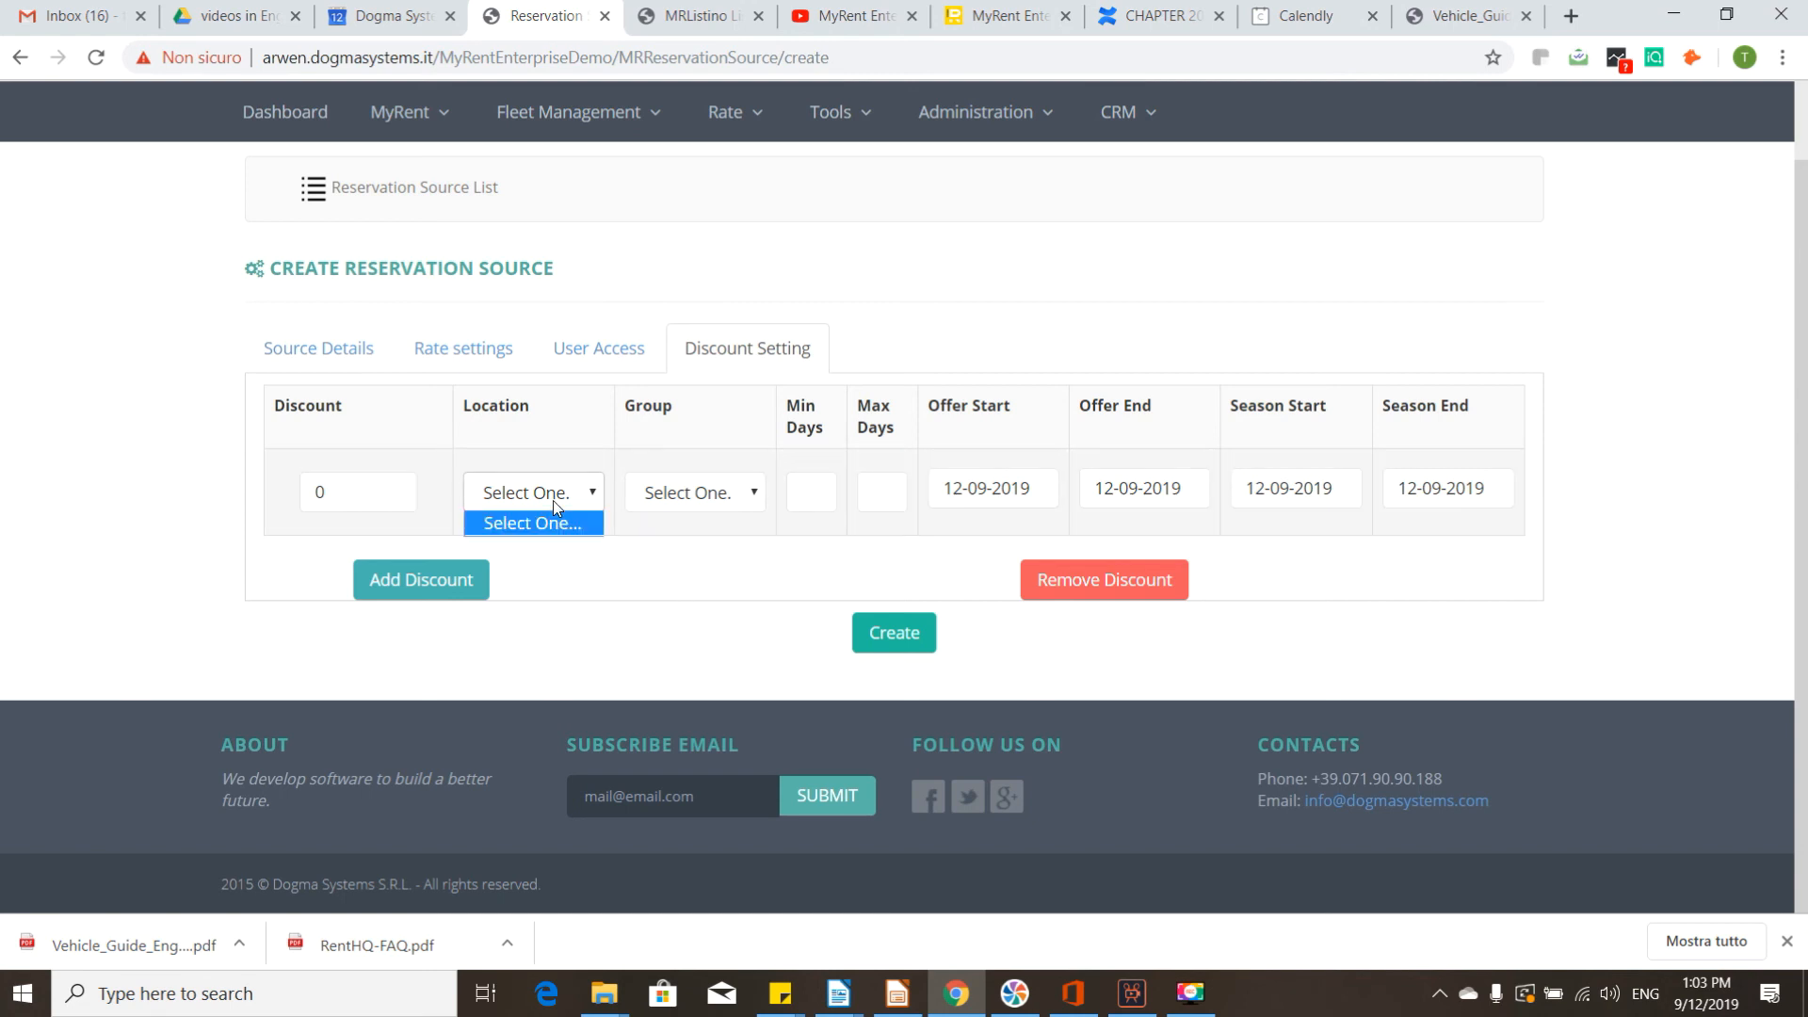
{"action": "left_click", "coordinate": [693, 497]}
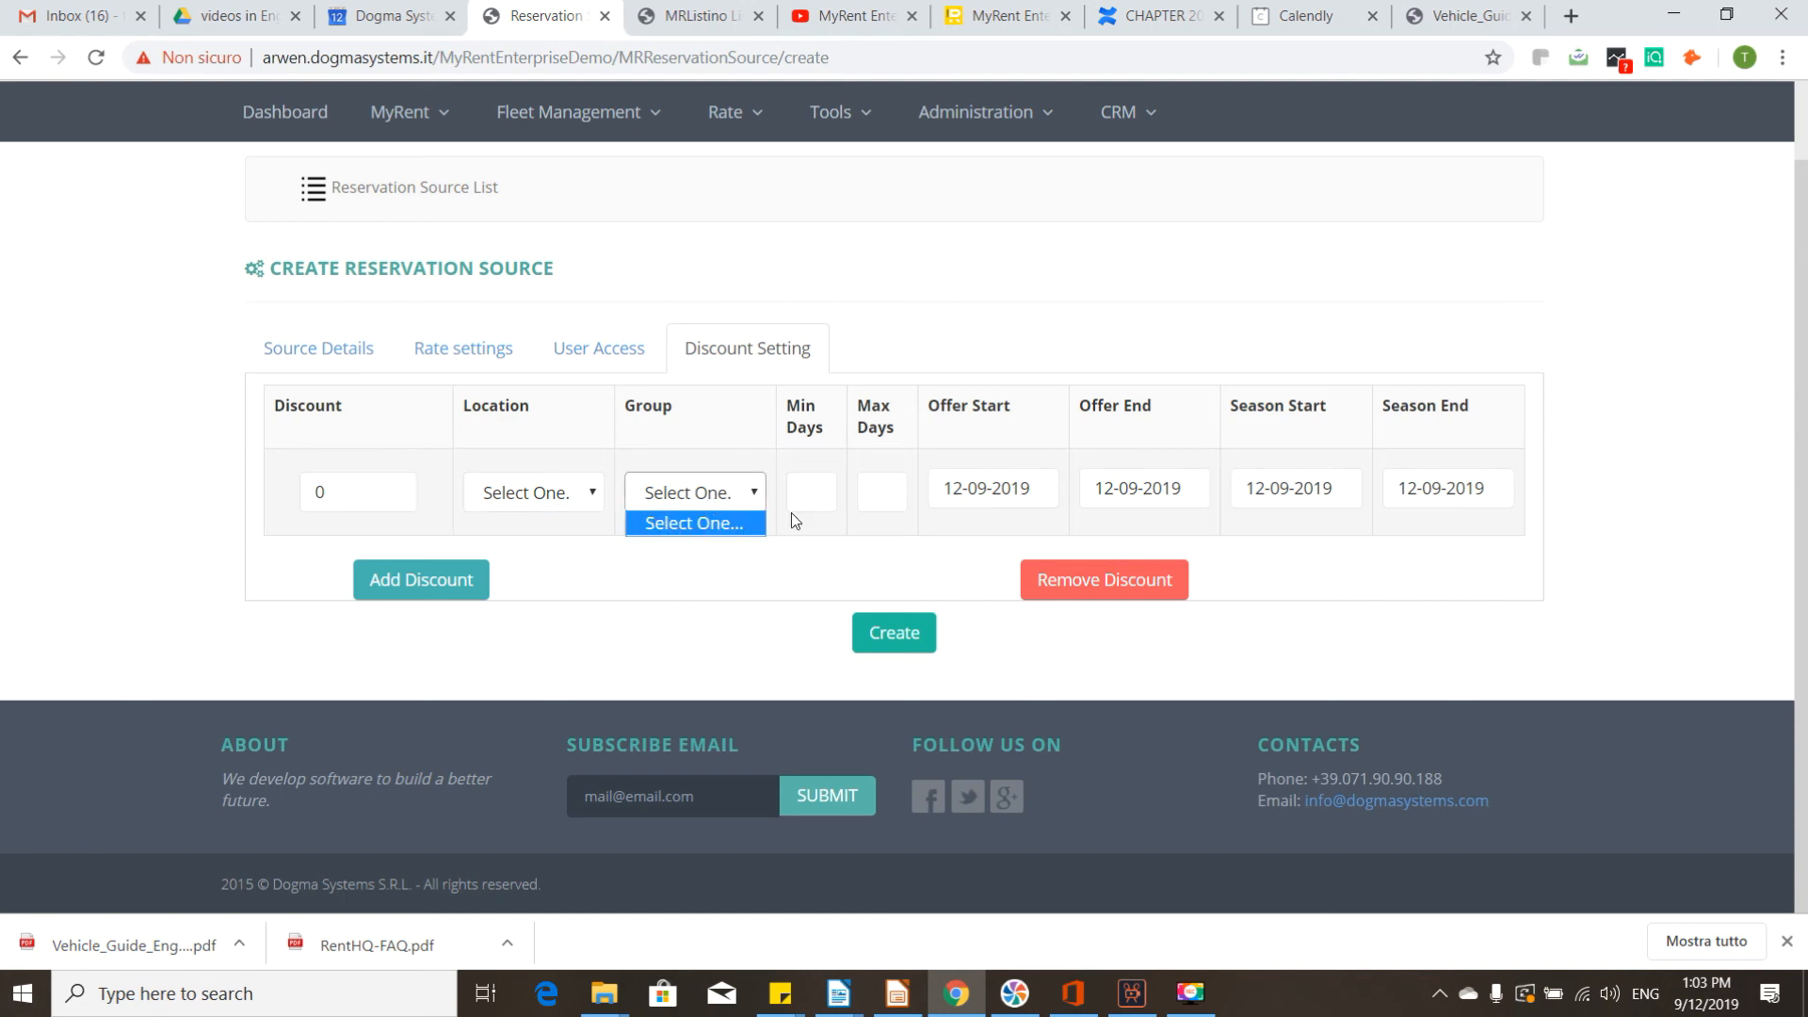
Review the source details and rate settings of the new reservation source
{"action": "left_click", "coordinate": [470, 352]}
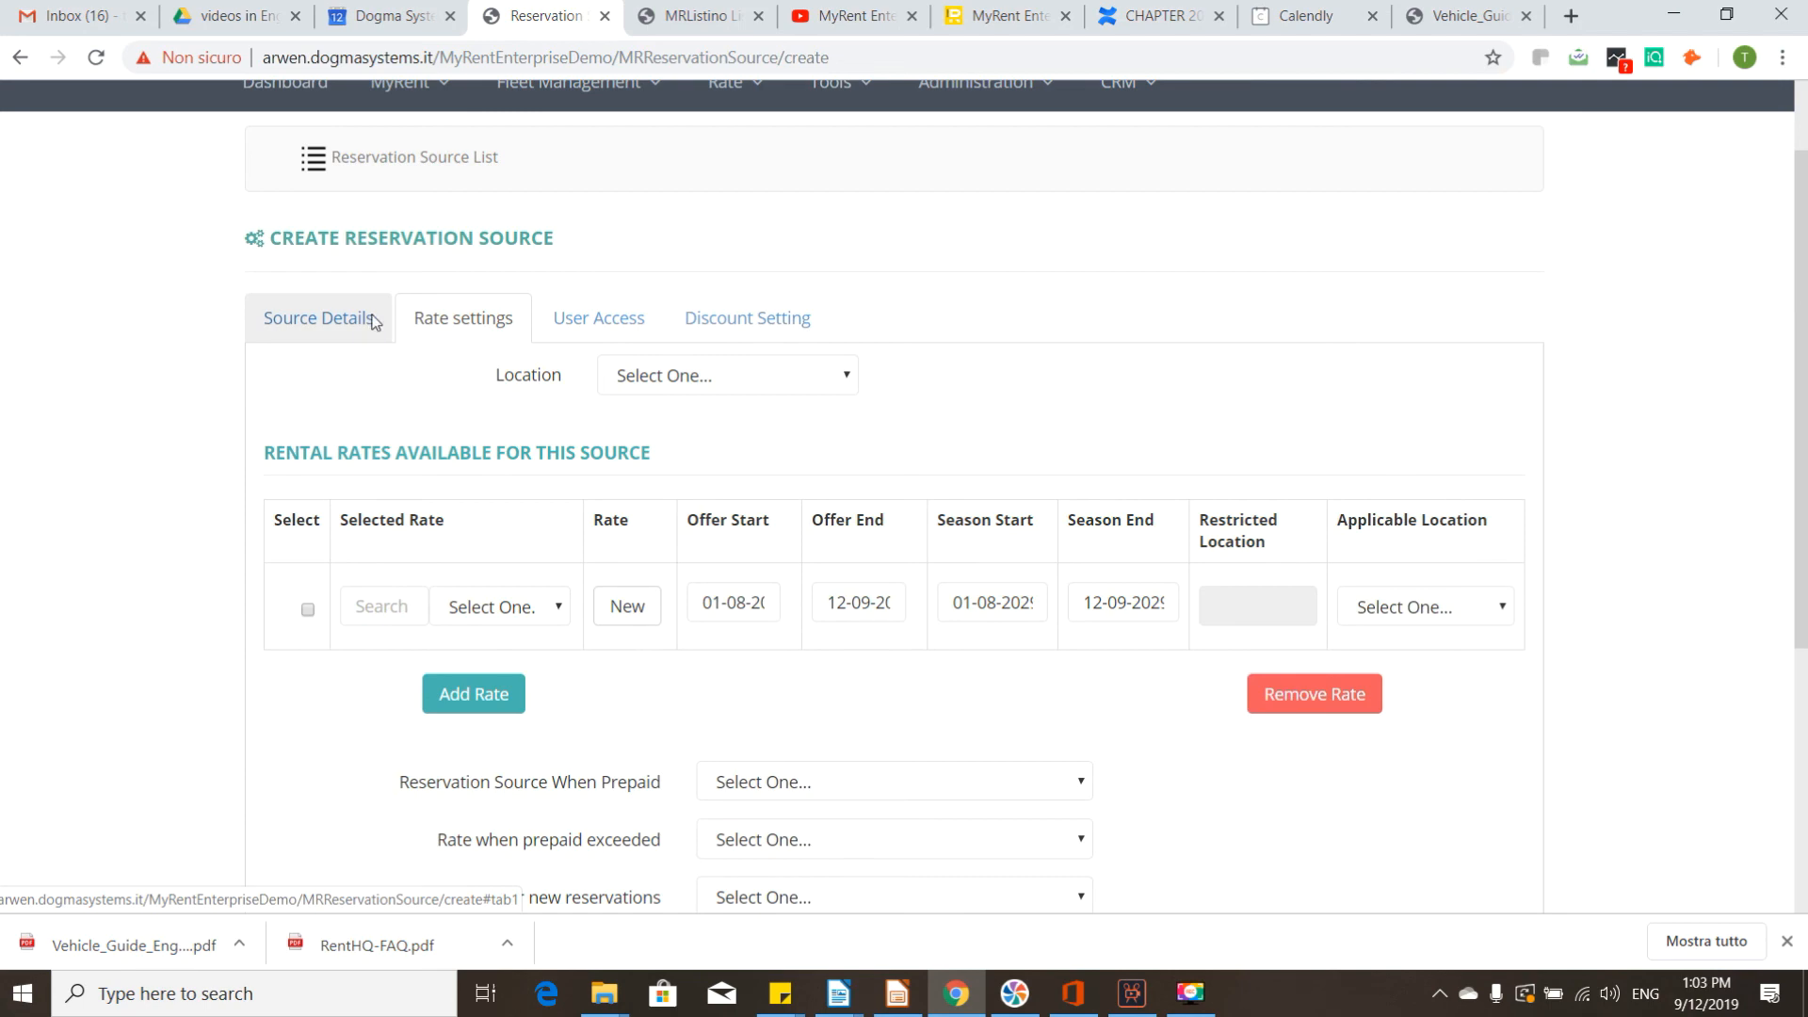
{"action": "left_click", "coordinate": [321, 317]}
{"action": "scroll", "coordinate": [946, 475], "scroll_direction": "down", "scroll_amount": 5}
{"action": "scroll", "coordinate": [946, 476], "scroll_direction": "down", "scroll_amount": 3}
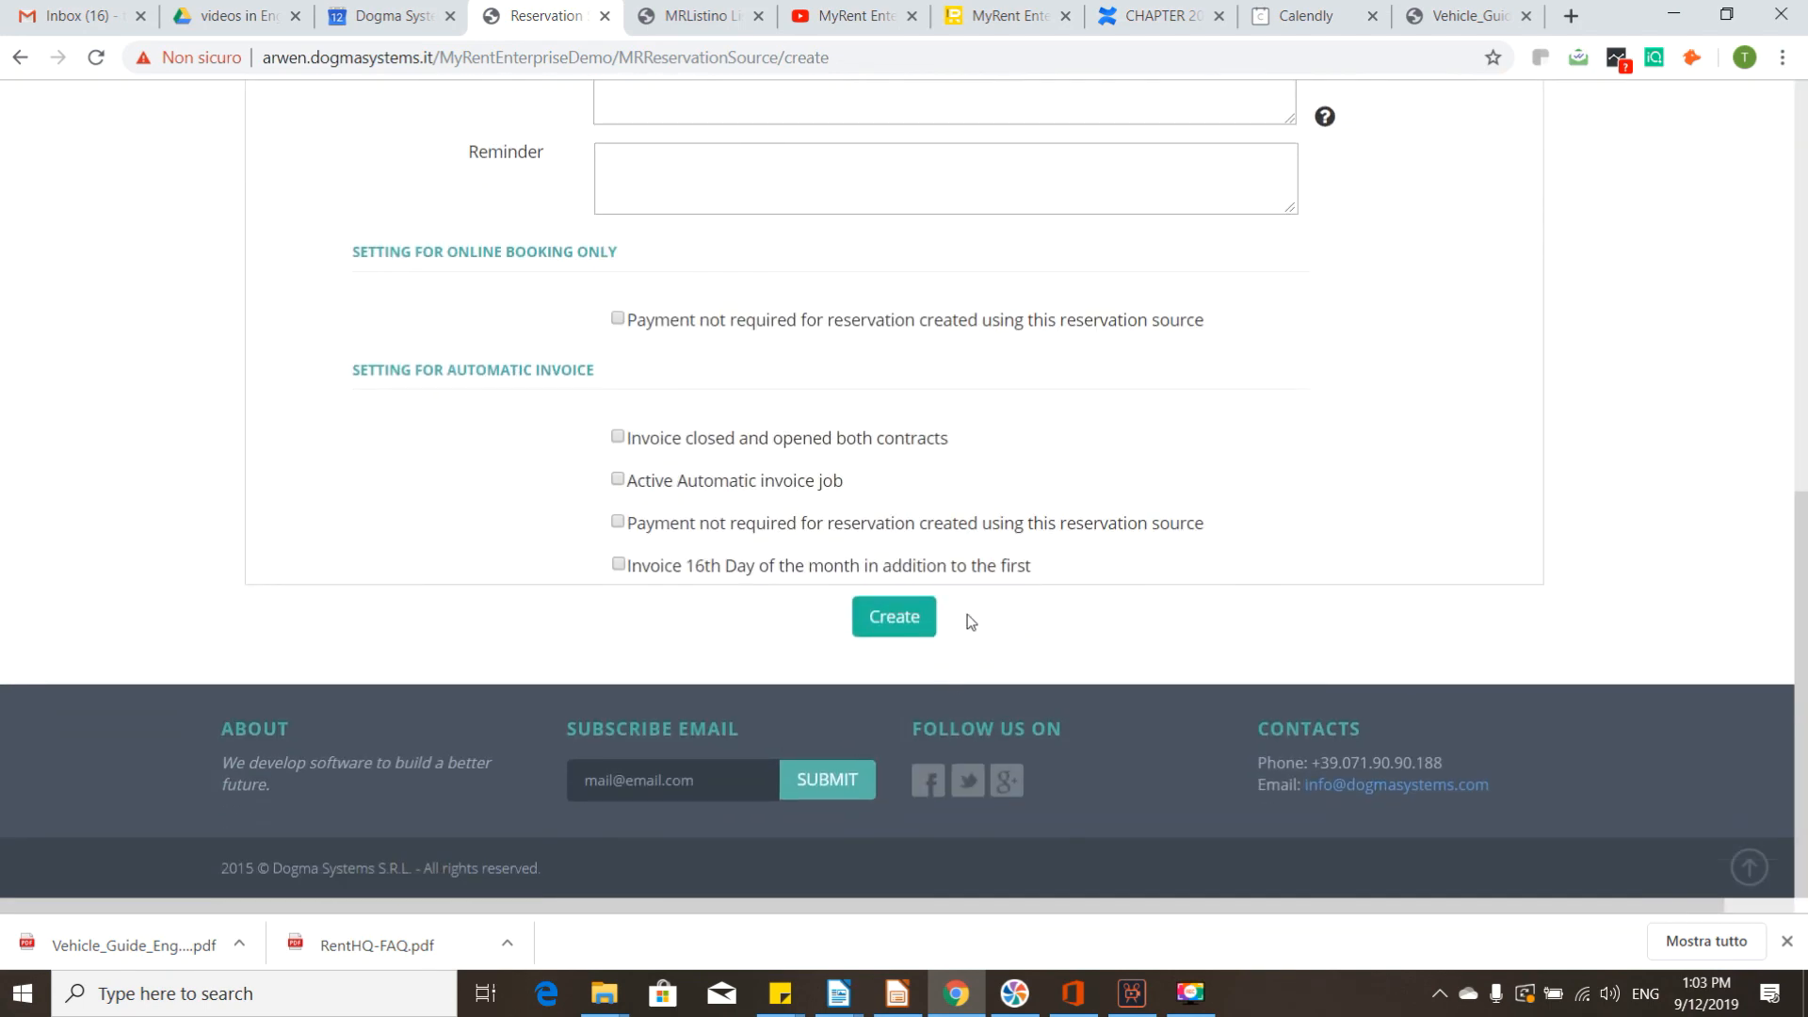
{"action": "scroll", "coordinate": [821, 675], "scroll_direction": "up", "scroll_amount": 6}
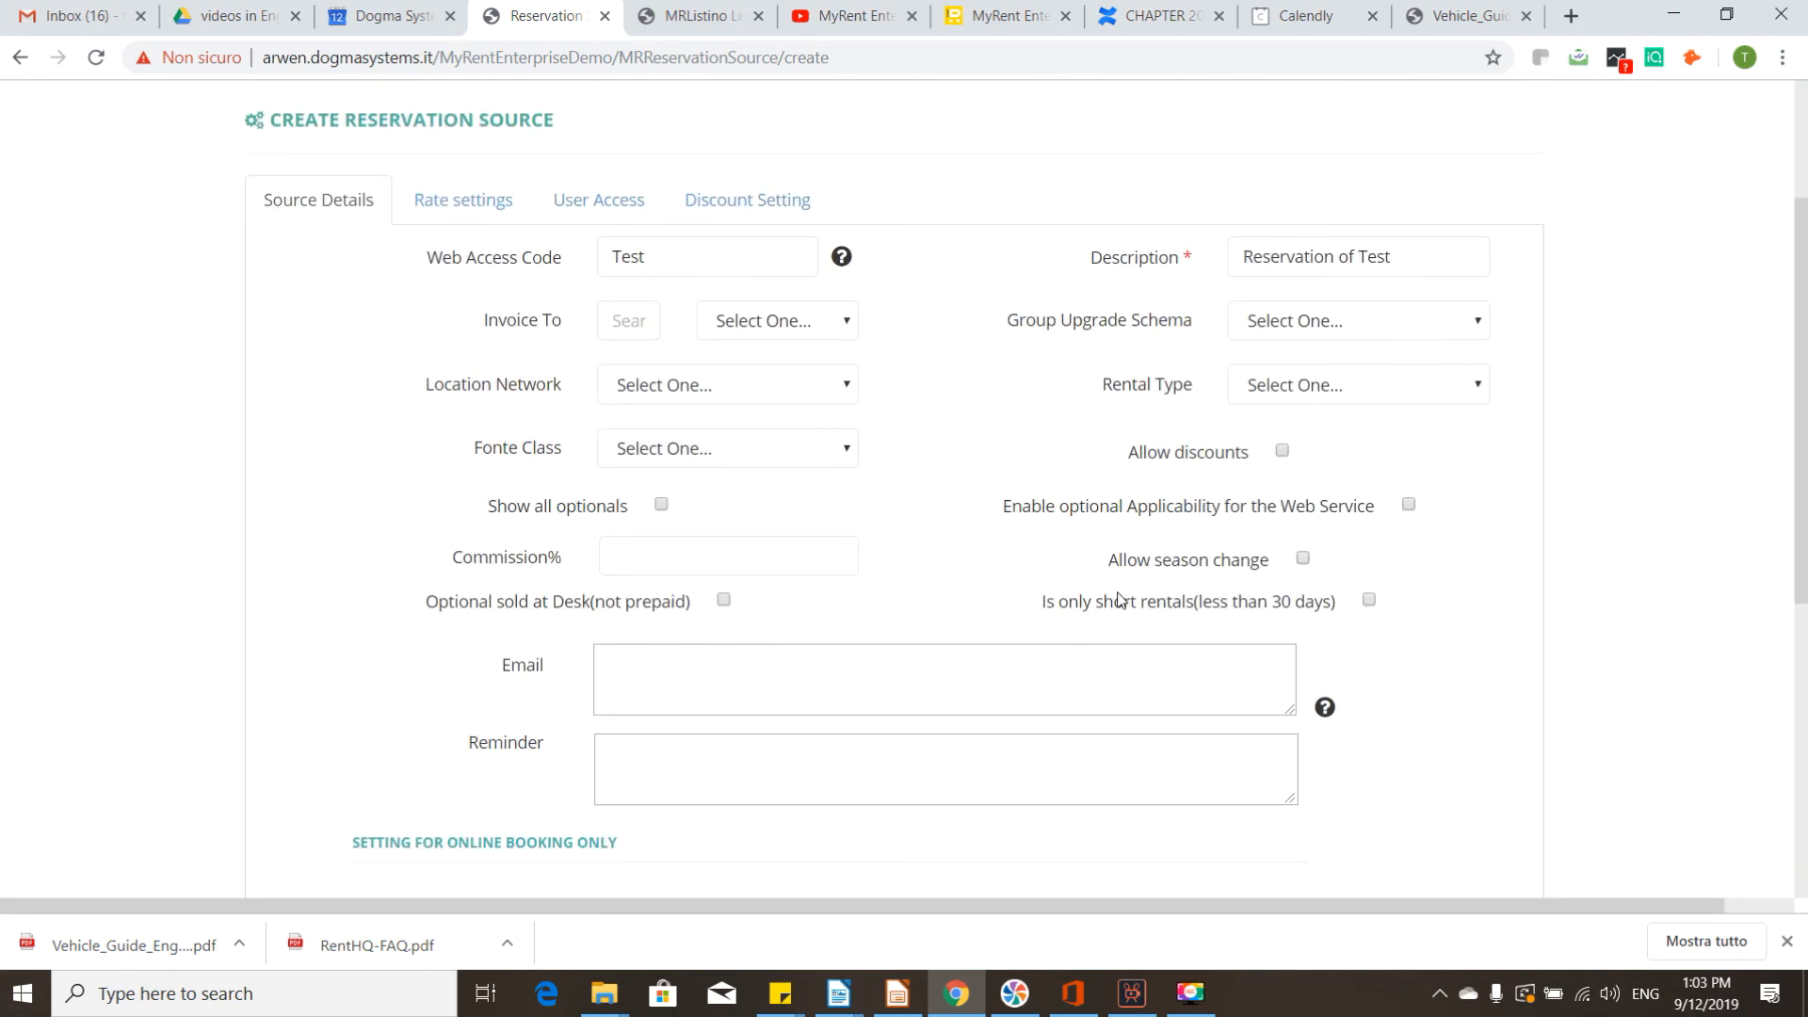
{"action": "left_click", "coordinate": [450, 211]}
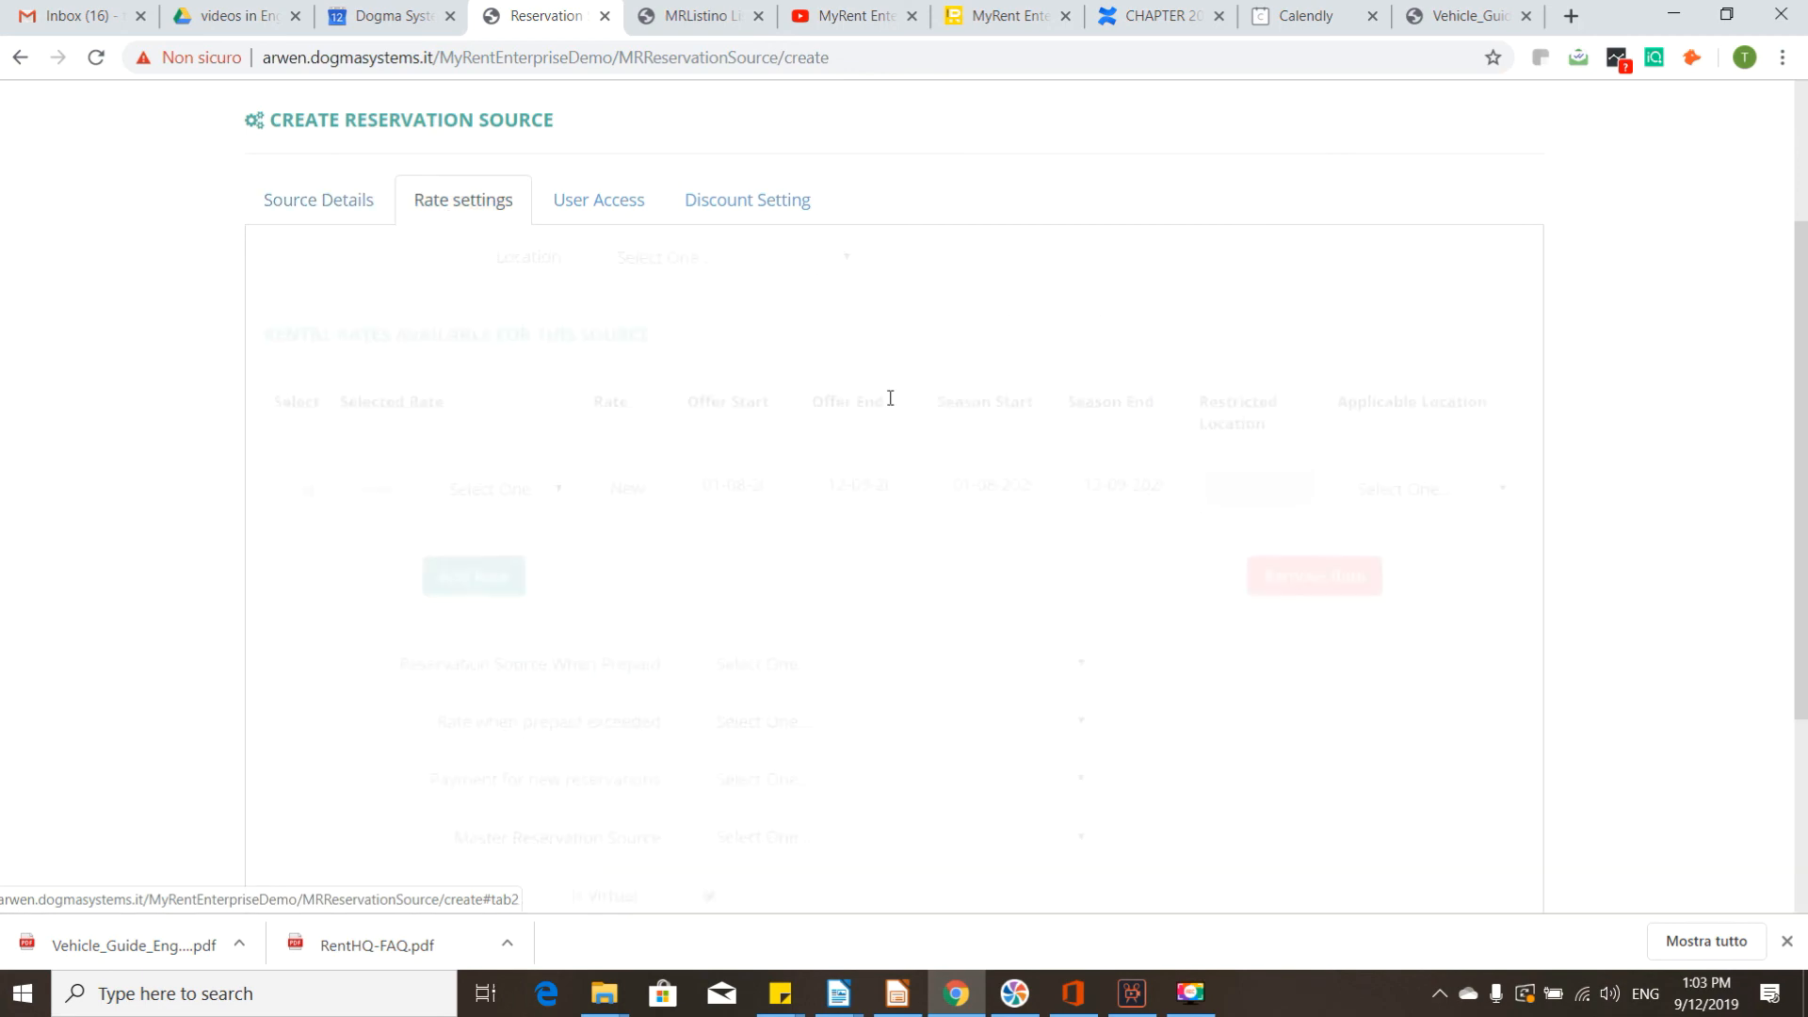
{"action": "scroll", "coordinate": [888, 408], "scroll_direction": "down", "scroll_amount": 3}
{"action": "scroll", "coordinate": [1013, 485], "scroll_direction": "up", "scroll_amount": 3}
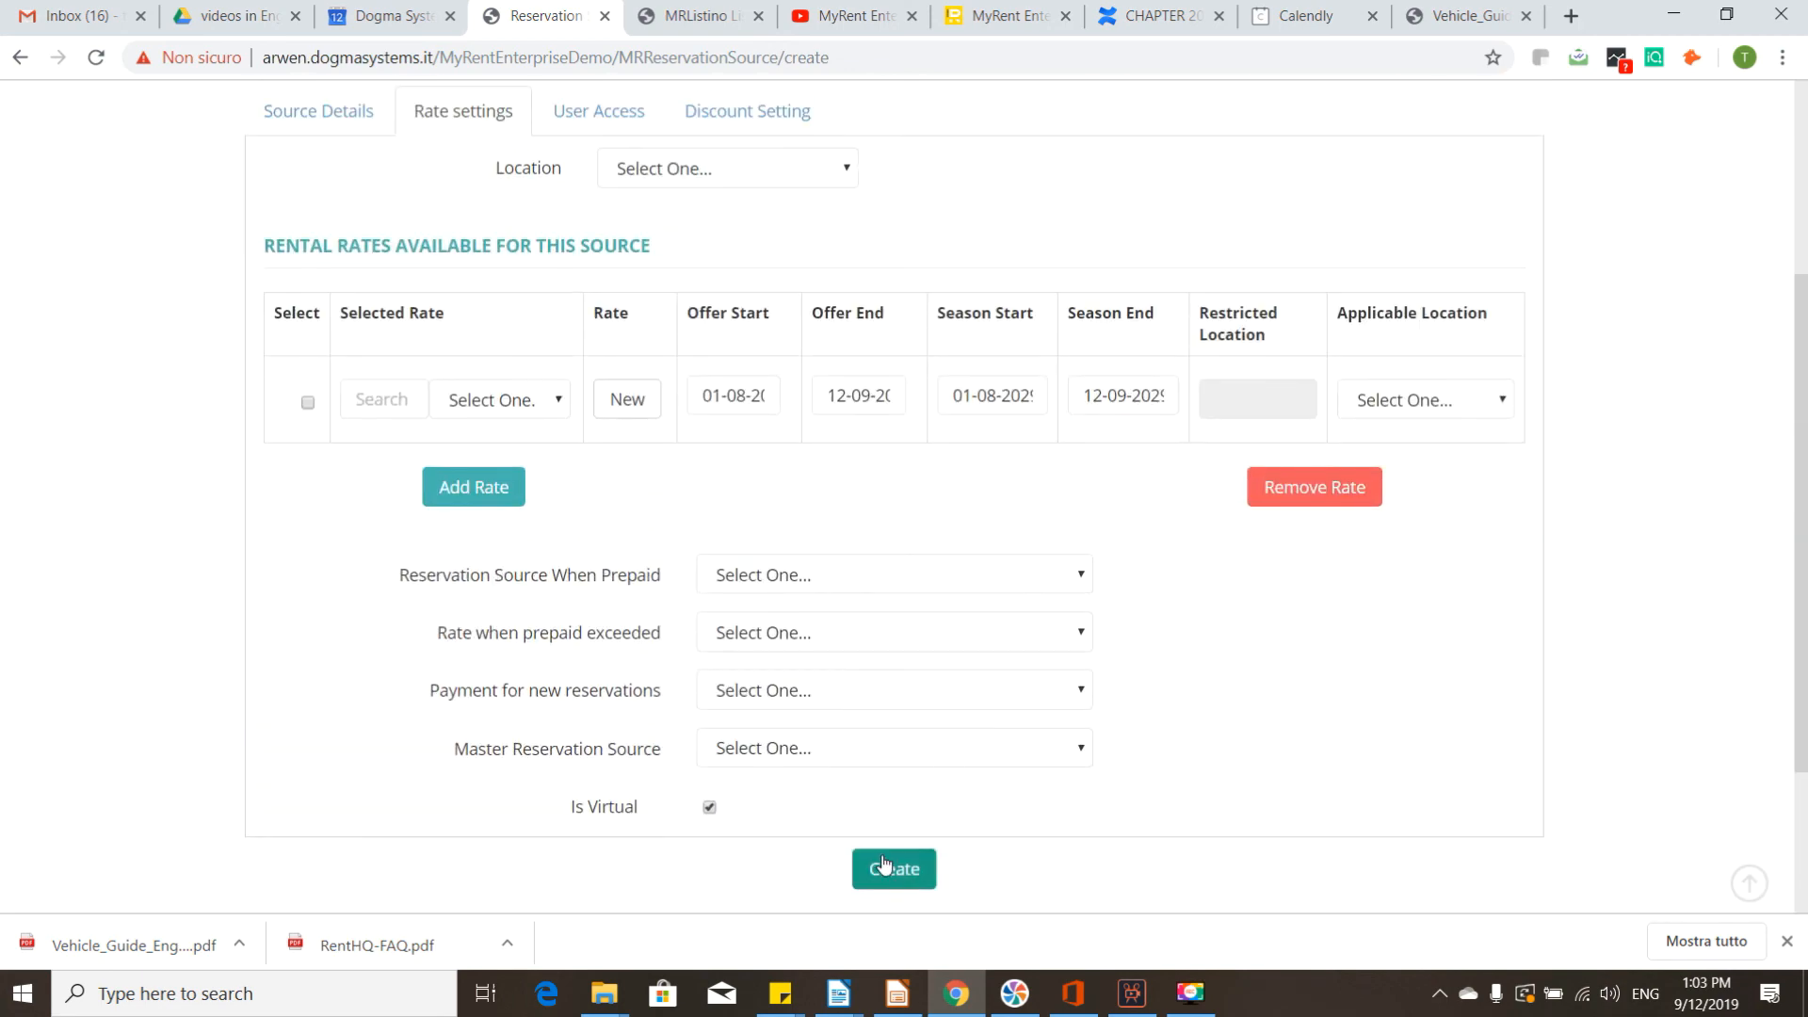